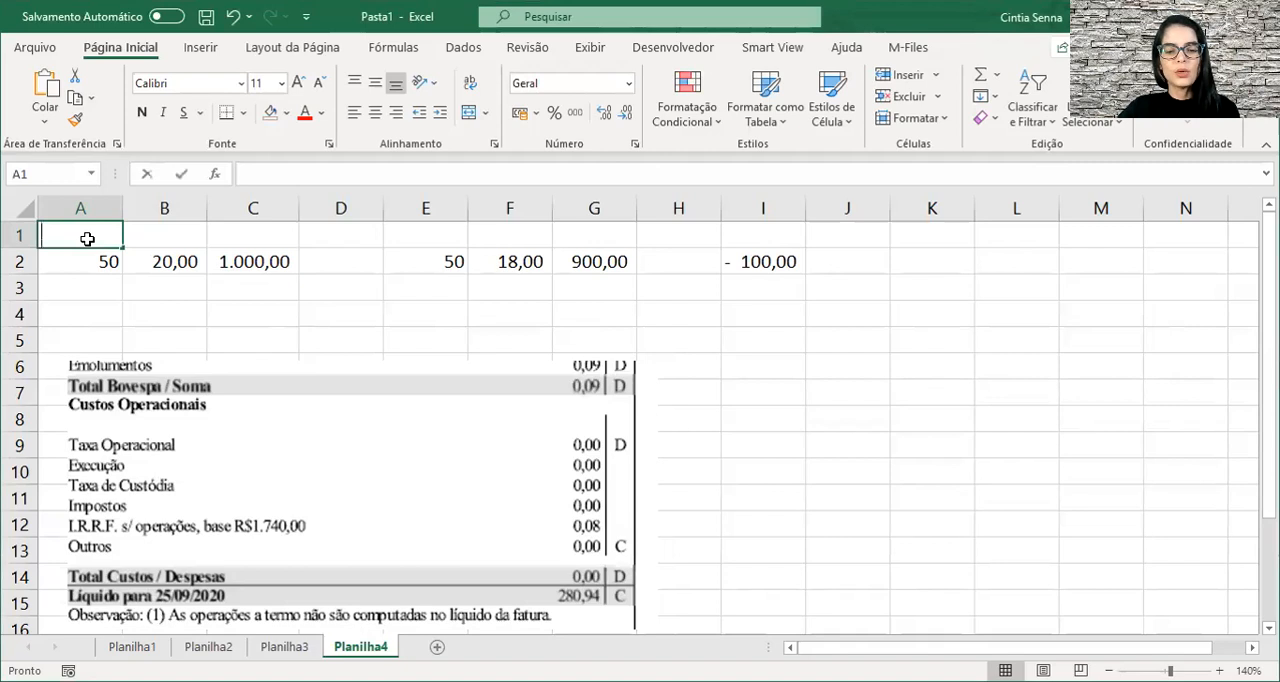
Enter the header "qtde" in cell A1 and centre it horizontally.
type("de")
key("ctrl+Return")
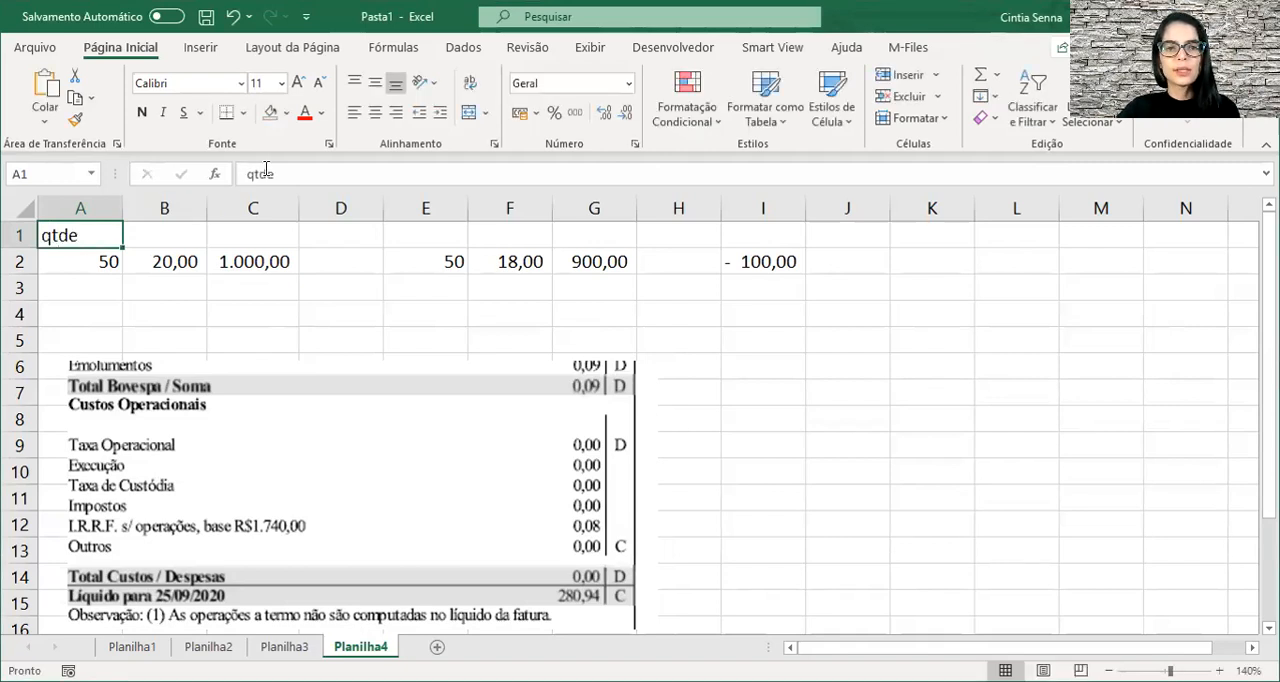
left_click(375, 114)
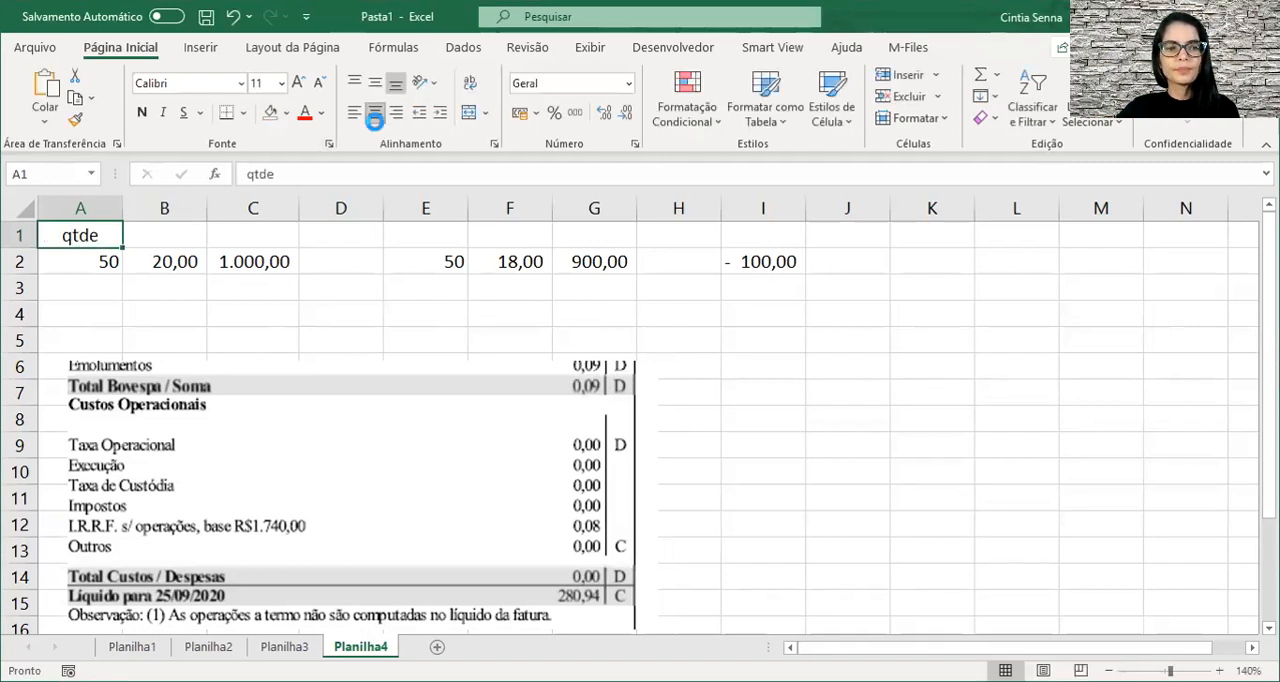
Copy the centred "qtde" header from A1 to E1 and end the copy mode.
key("ctrl+c")
key("Down")
key("Right")
key("Right")
key("Right")
key("Right")
key("Up")
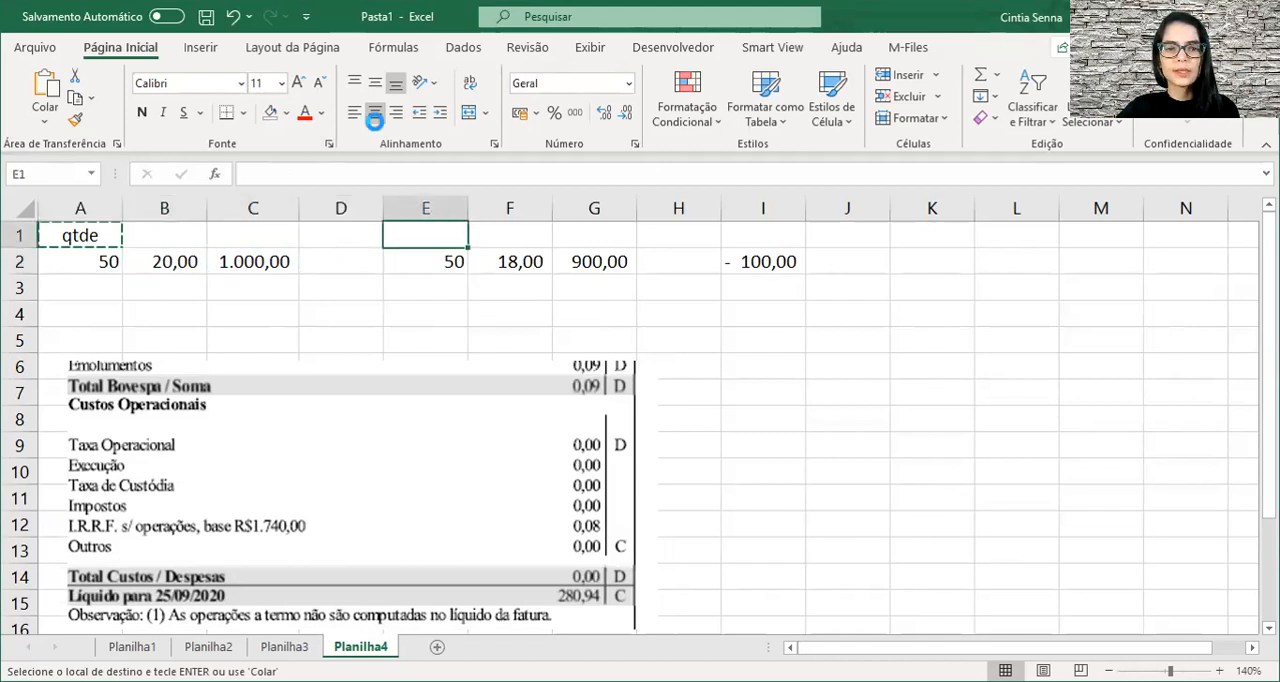
key("ctrl+v")
key("Left")
key("Left")
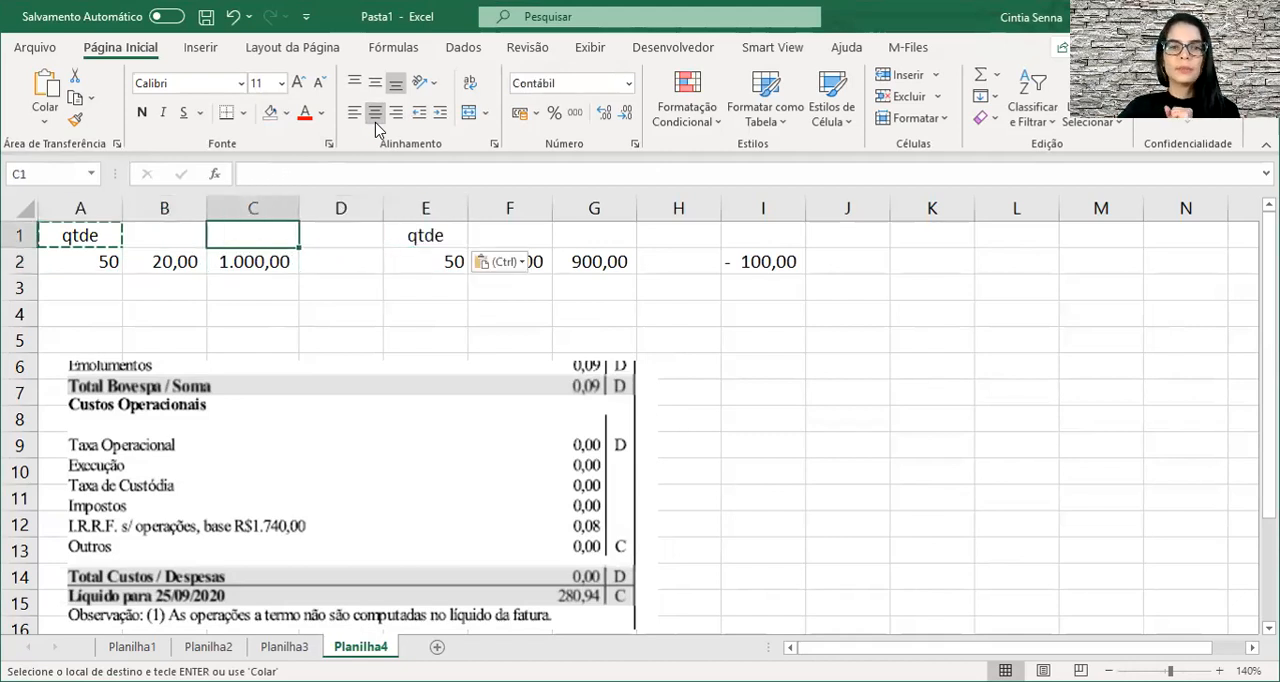
key("Left")
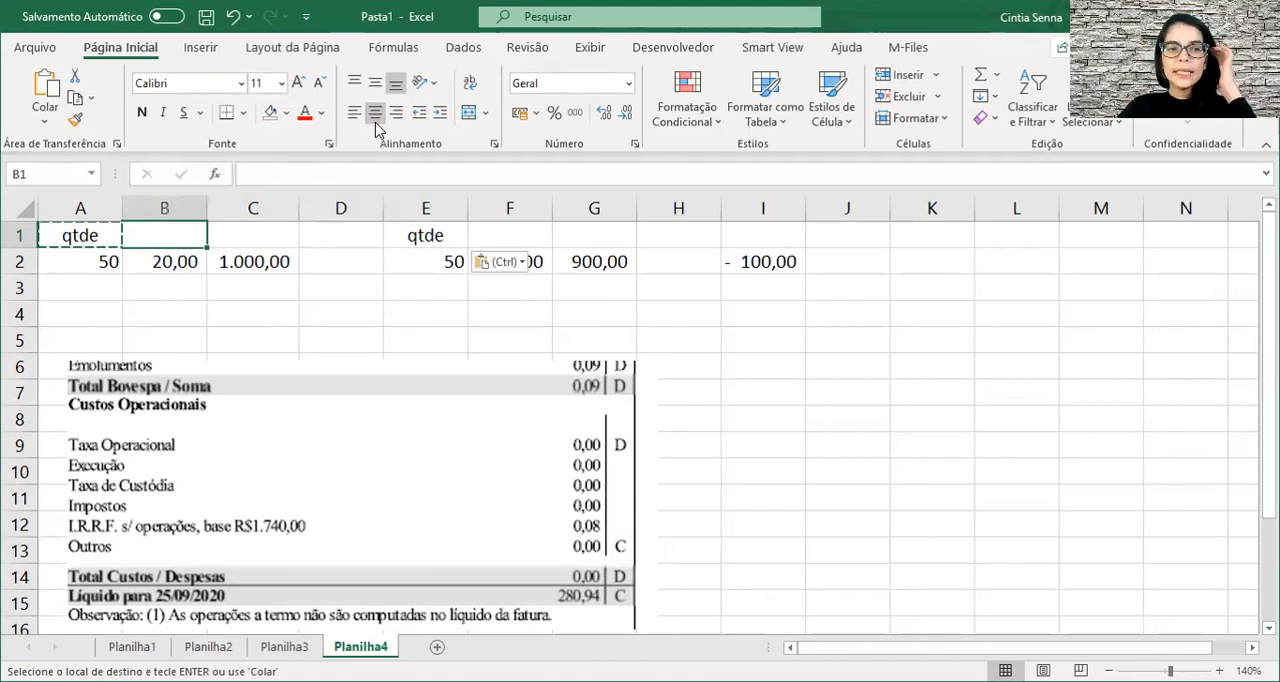
key("Right")
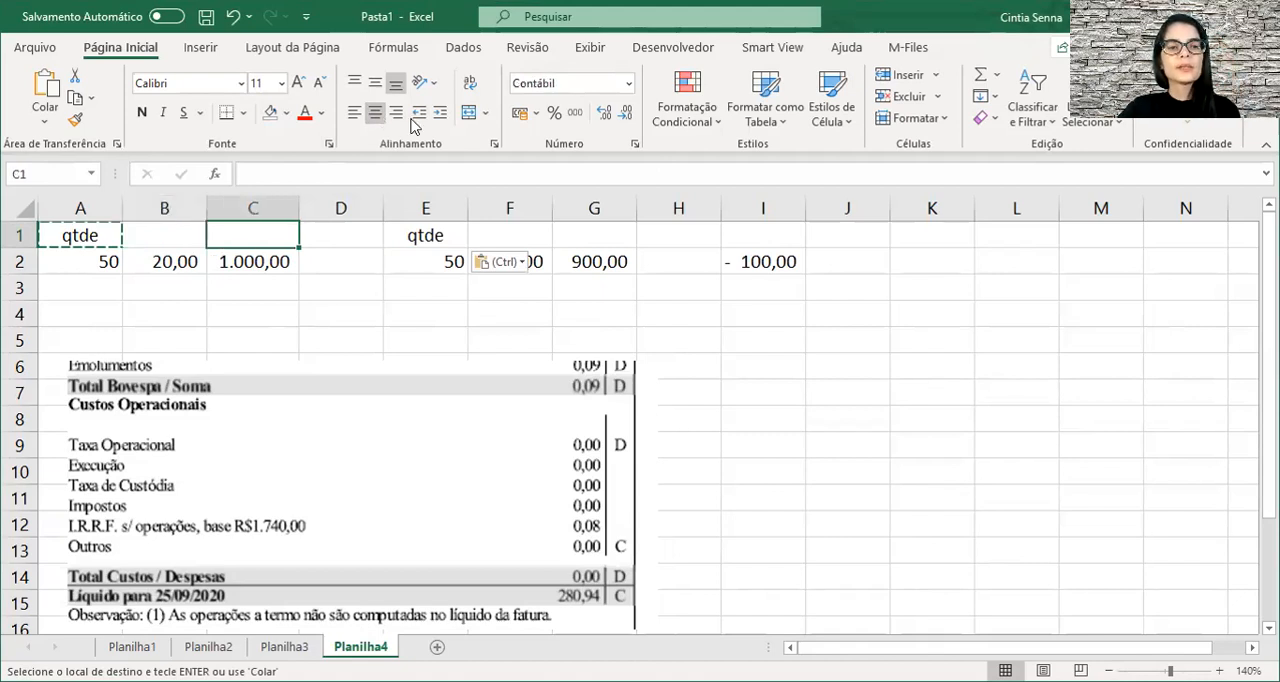
left_click(558, 283)
key("Escape")
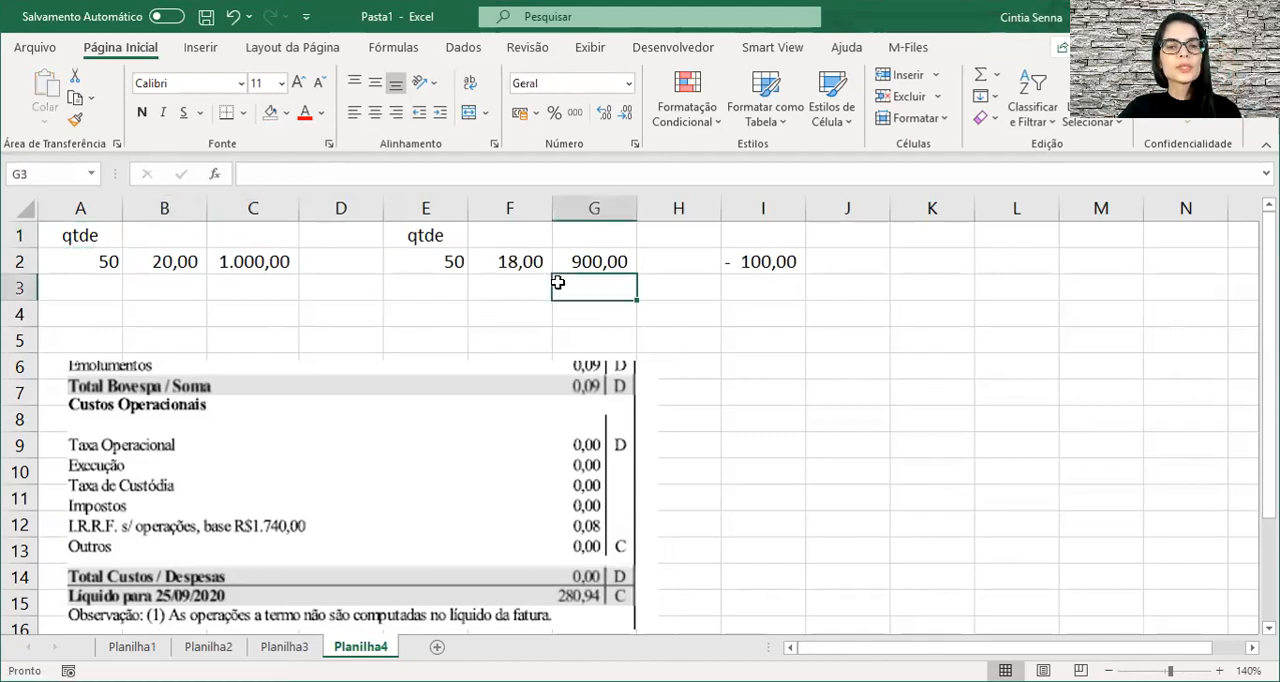
Enter the header "Total" in cell C1, above the purchase amount.
left_click(172, 256)
left_click(229, 239)
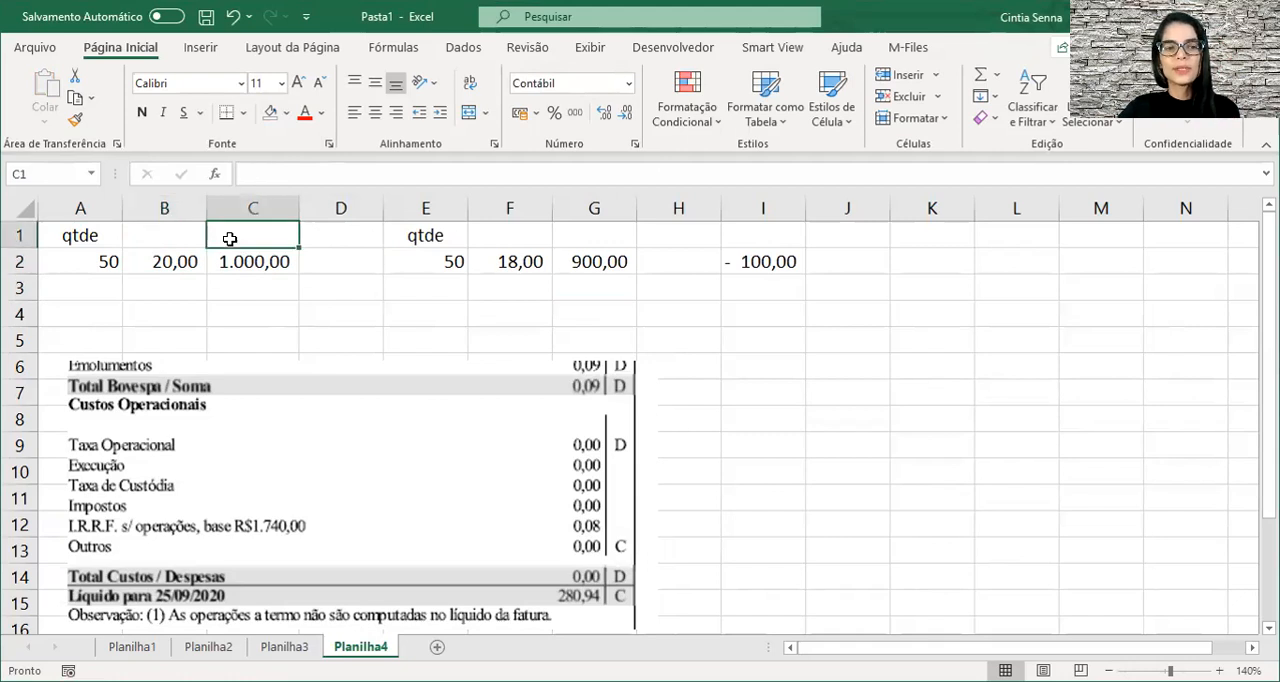
type("Total")
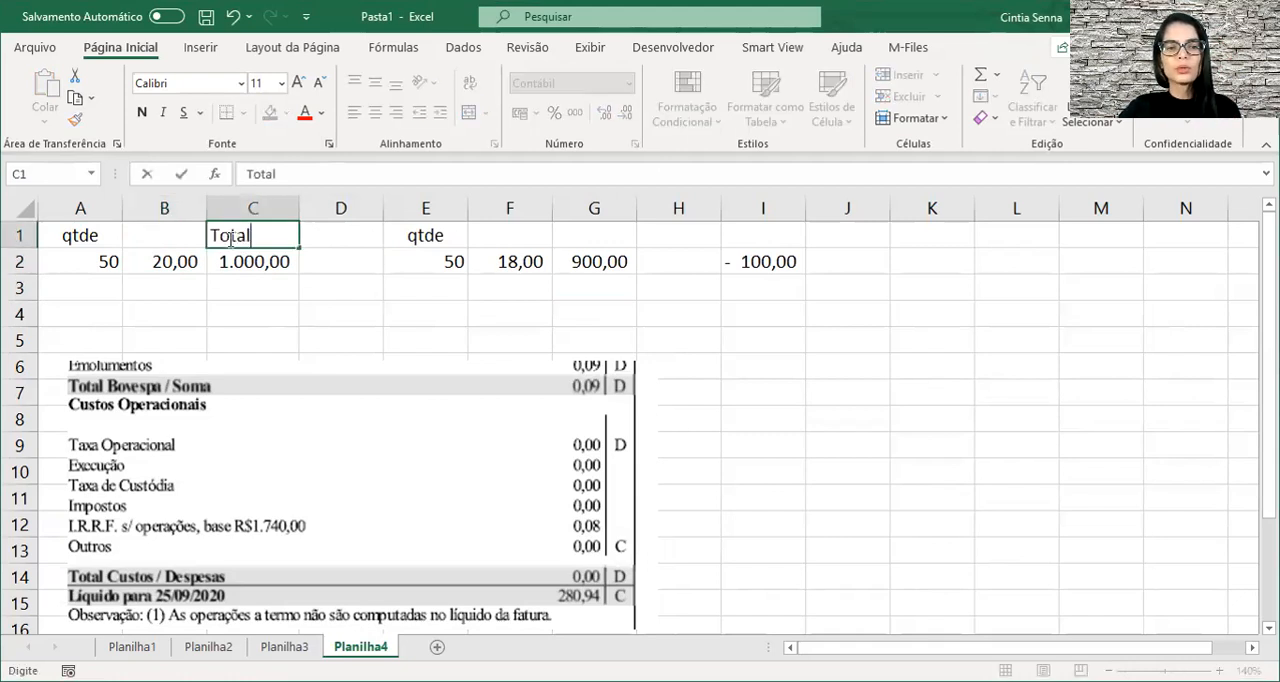
key("Return")
left_click(229, 239)
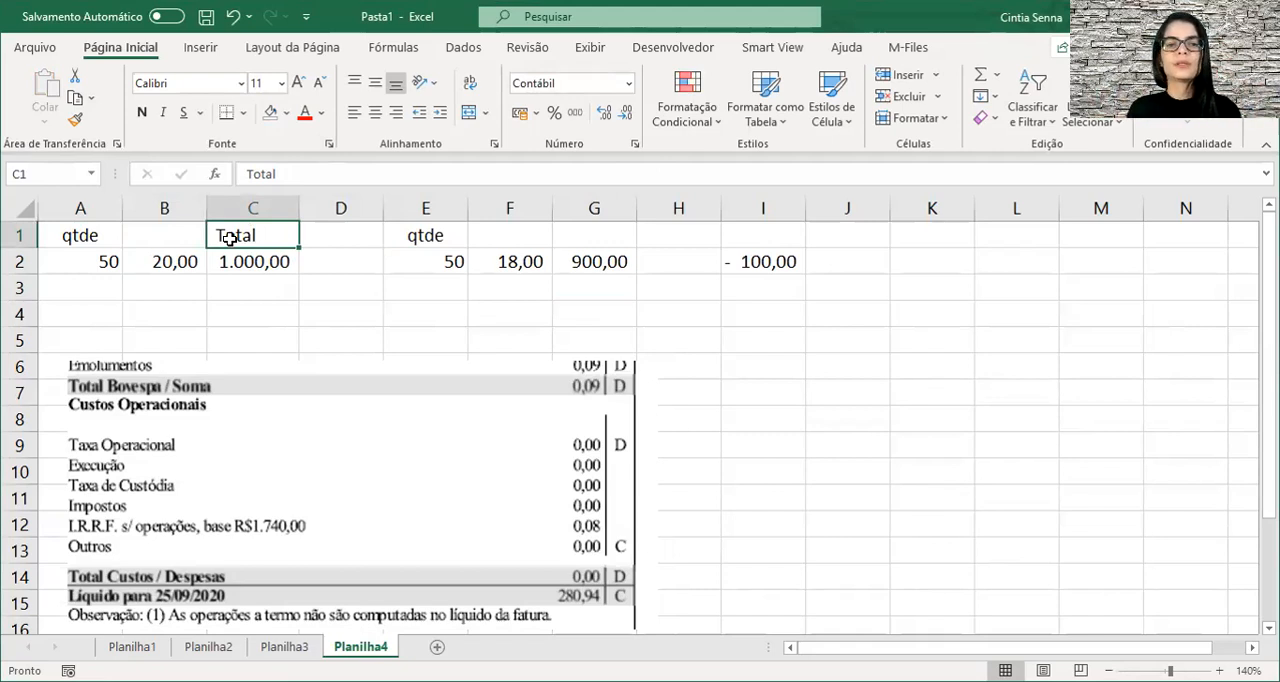
Set the unit sale price in cell F2 to 15.
key("Right")
key("Right")
key("Right")
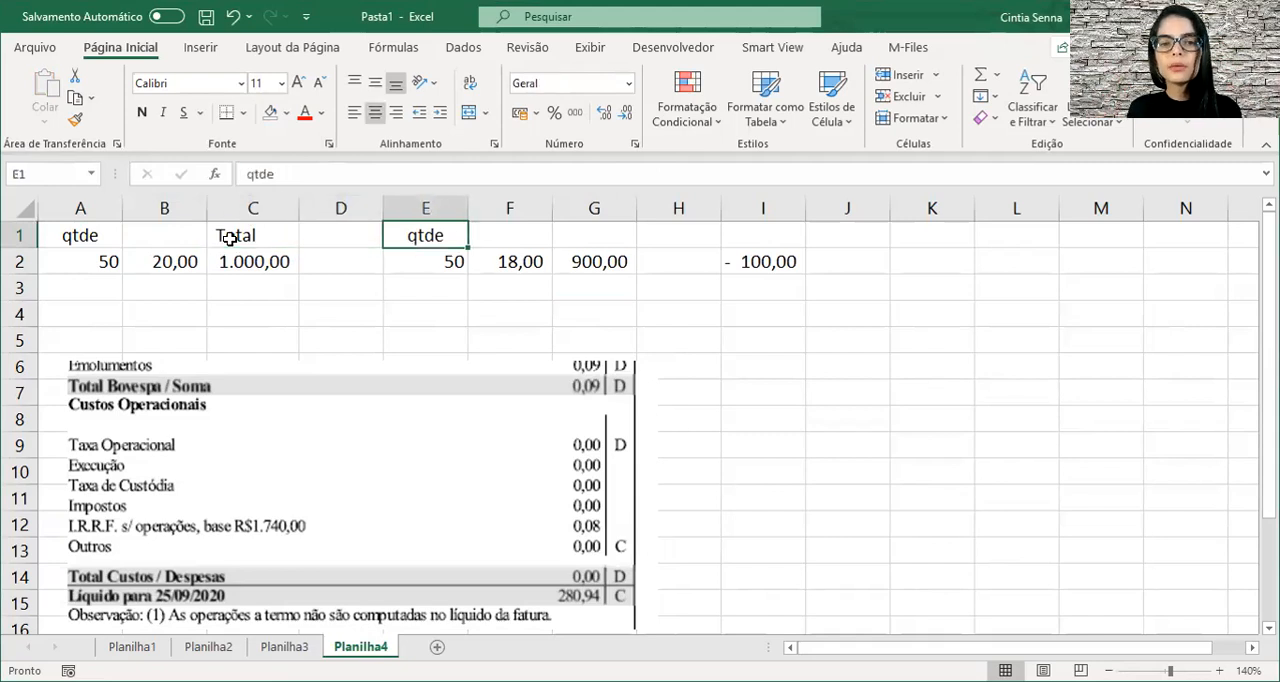
key("Down")
type("15")
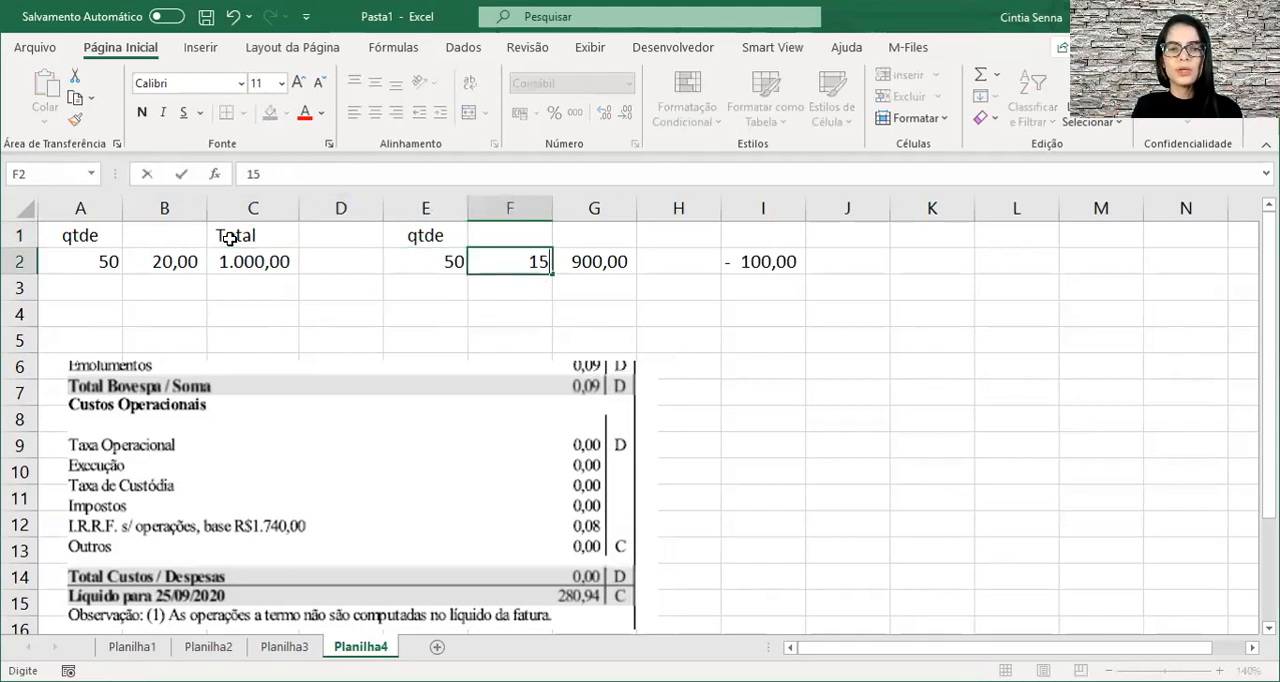
key("ctrl+Return")
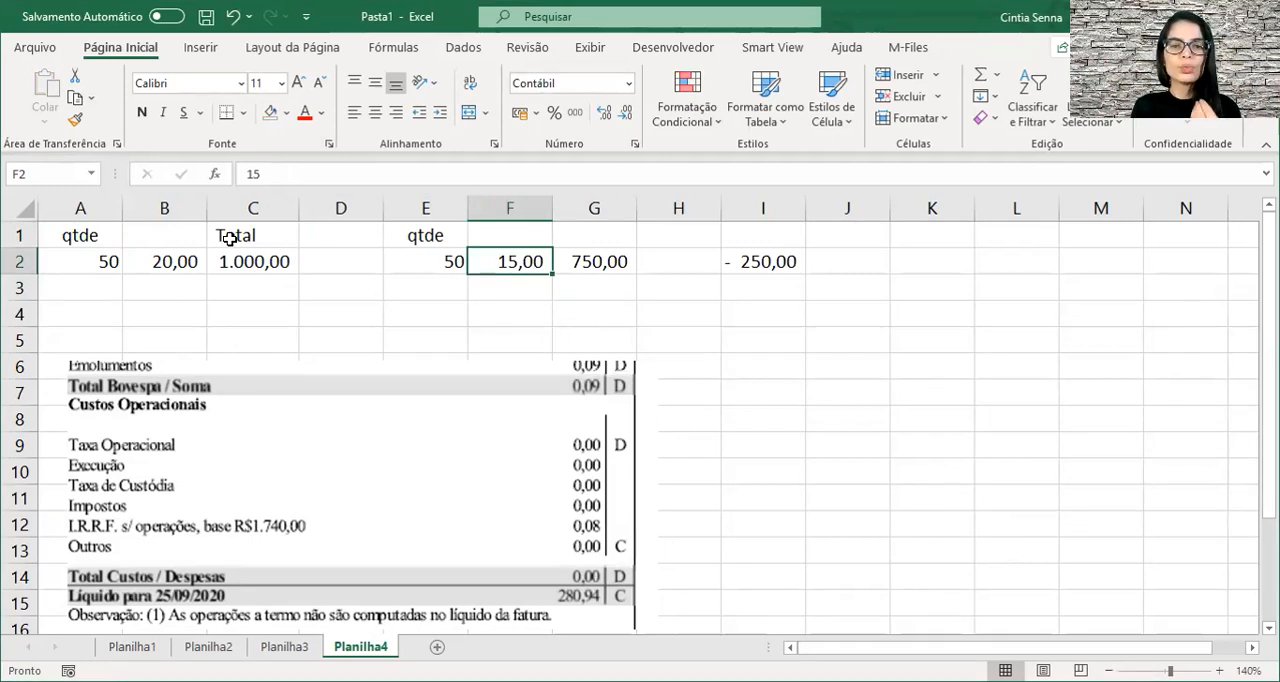
Enter the header "Total" in cell G1, above the sale amount.
key("Right")
key("Up")
key("Left")
key("Left")
key("Left")
key("Left")
key("Down")
key("Right")
key("Right")
key("Right")
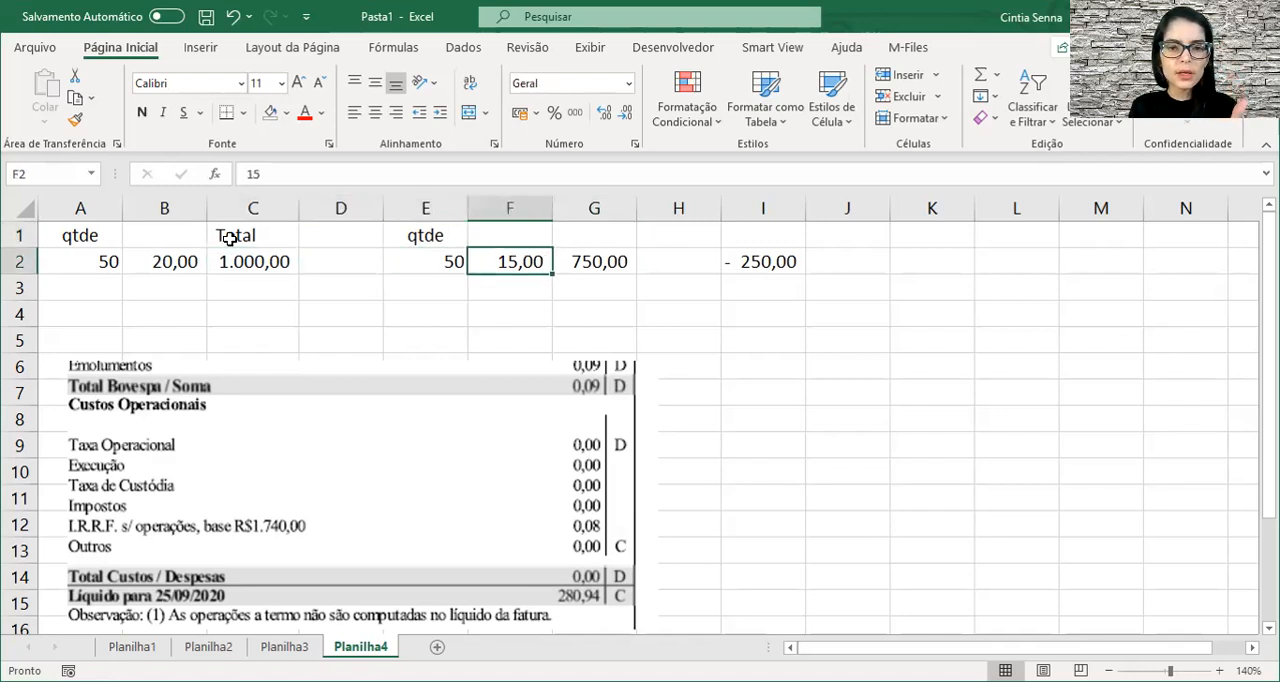
key("Right")
key("Up")
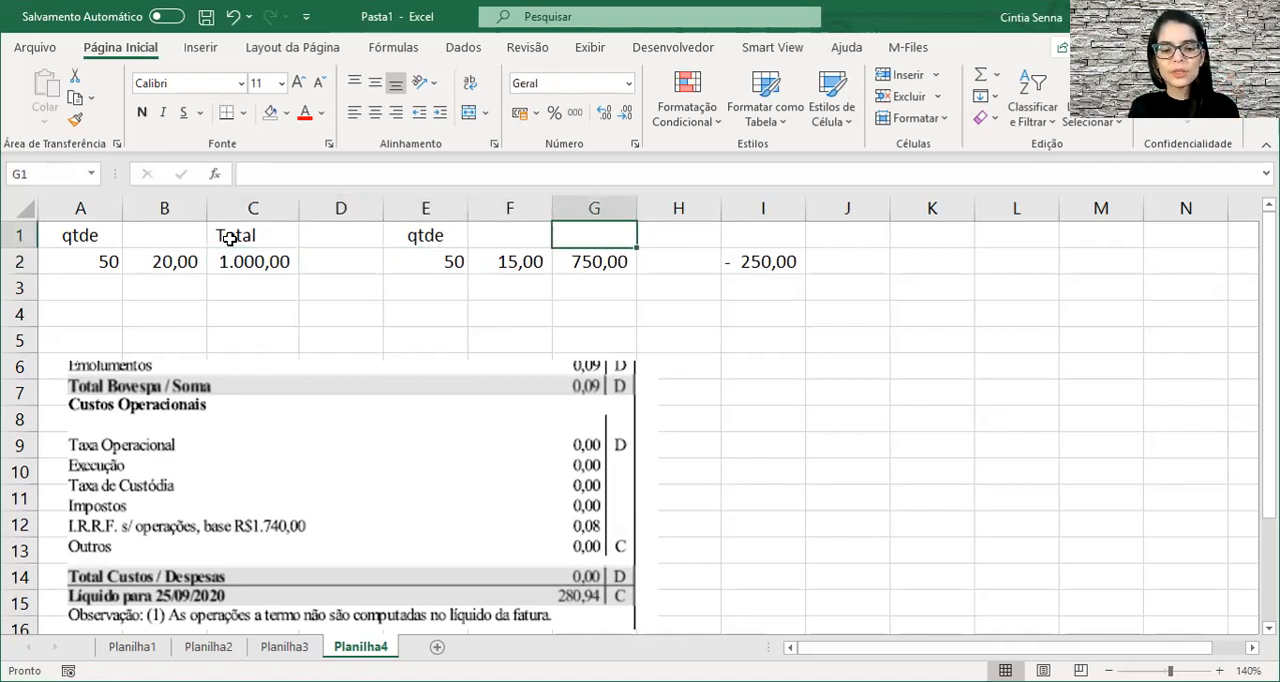
type("Total")
key("Return")
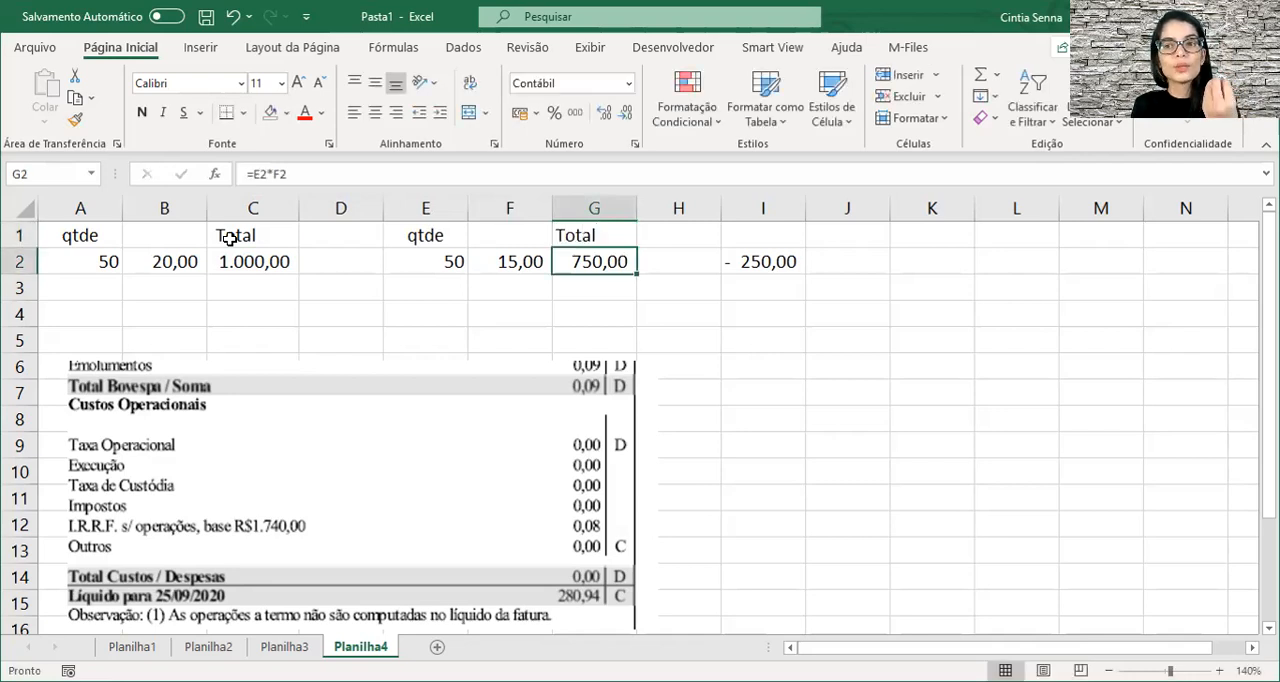
Examine the result formula in I2 and the sale quantity and price in E2 and F2.
key("Right")
key("Right")
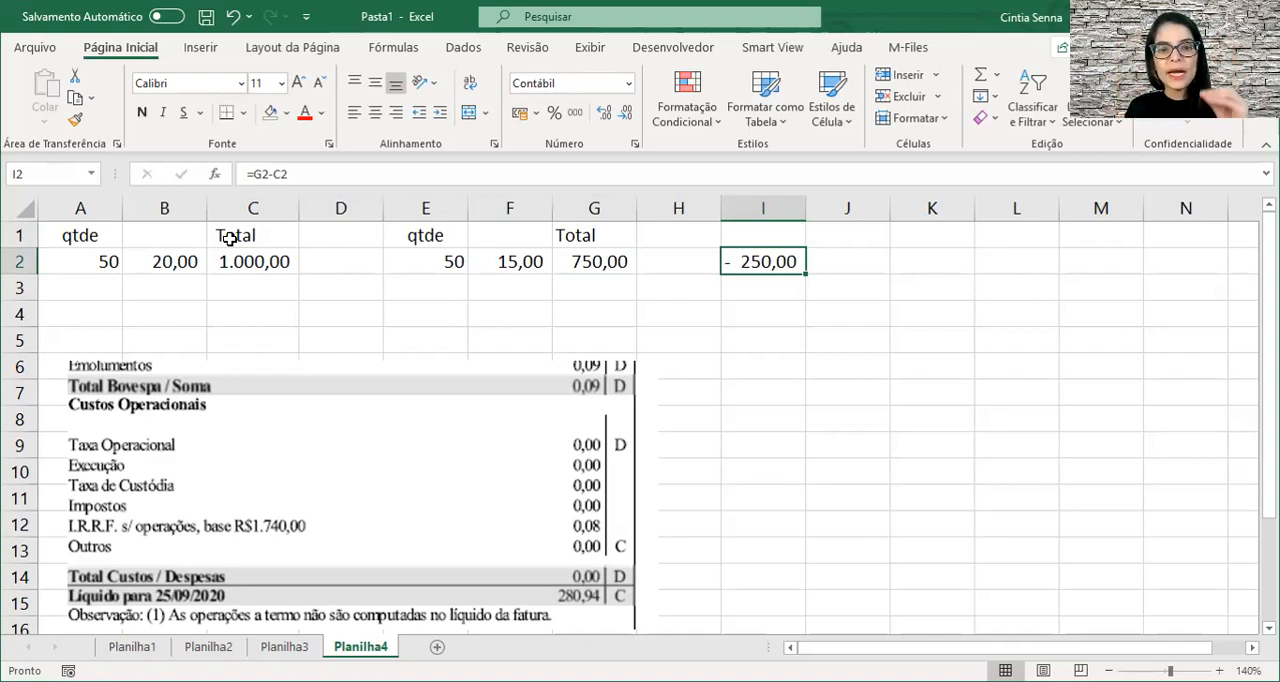
left_click(424, 260)
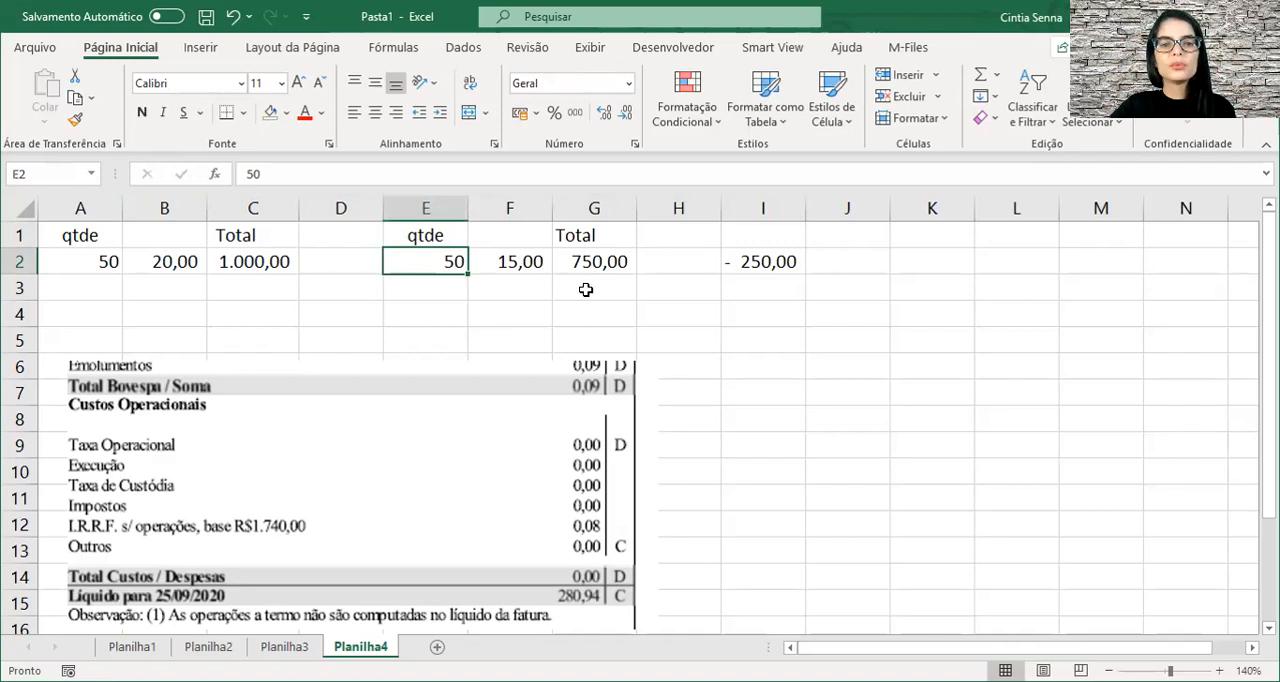
left_click(517, 262)
left_click(582, 275)
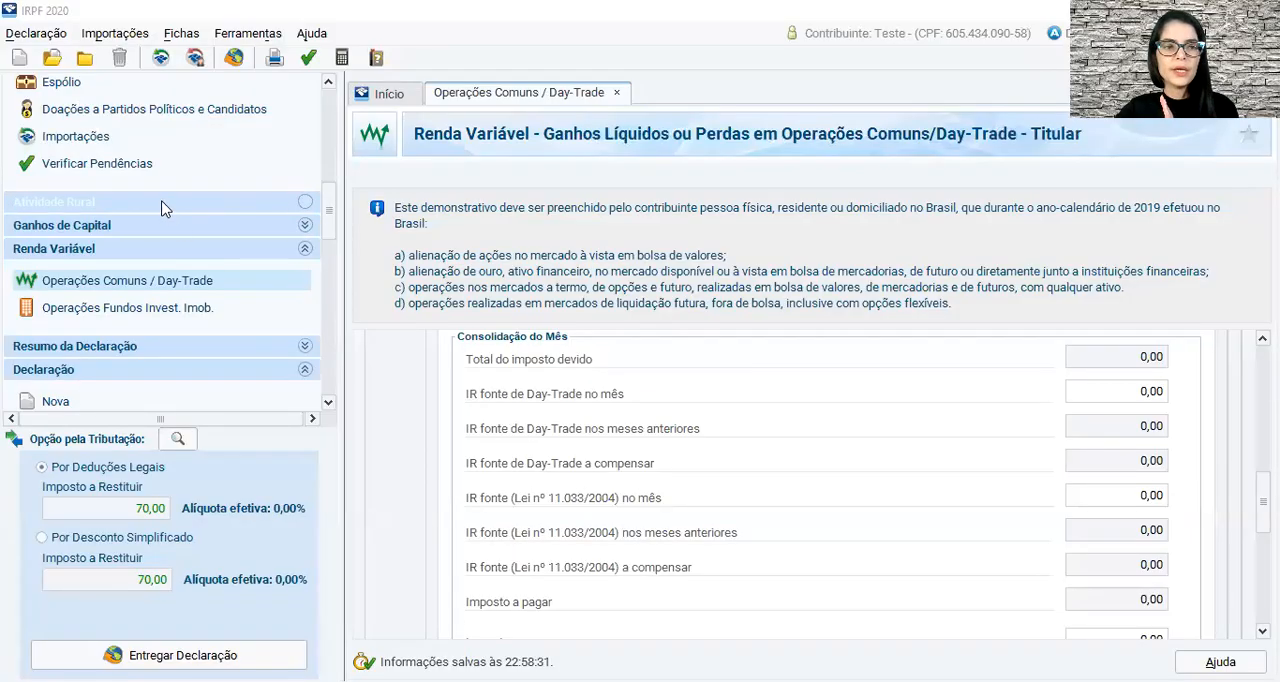
Switch to IRPF 2020 and create a new Bens e Direitos item with code 31 - Ações.
scroll(165, 206, "up", 4)
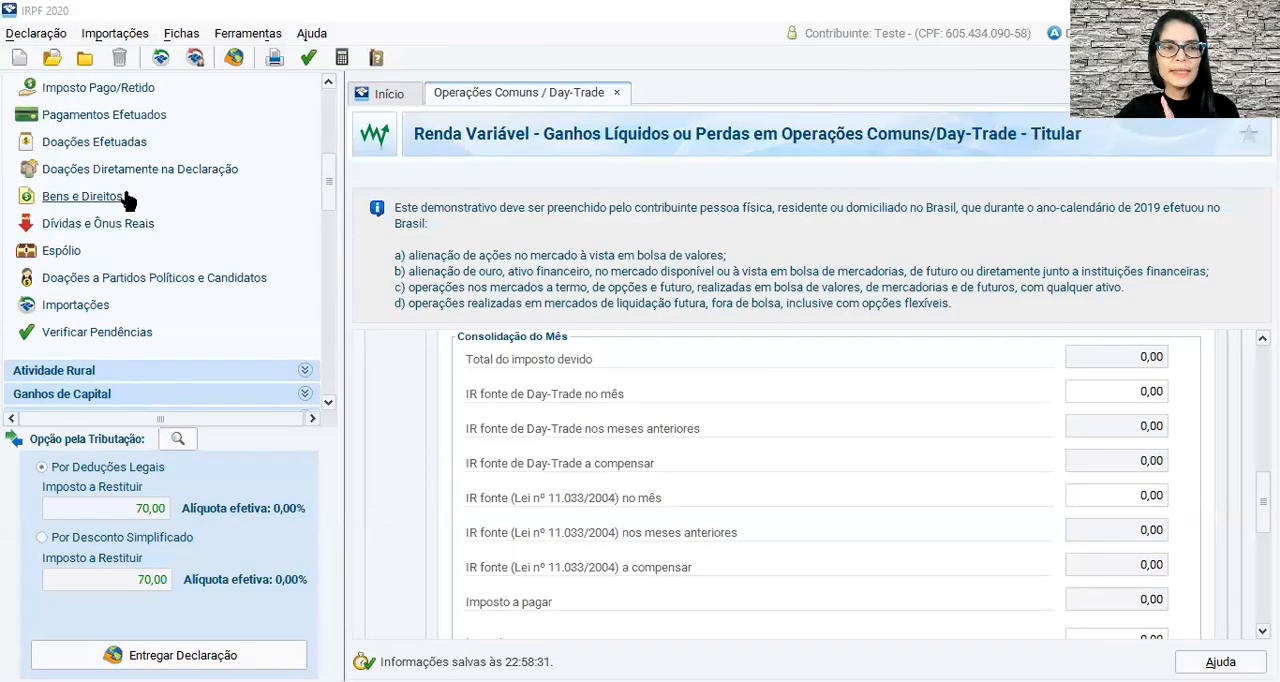
left_click(125, 199)
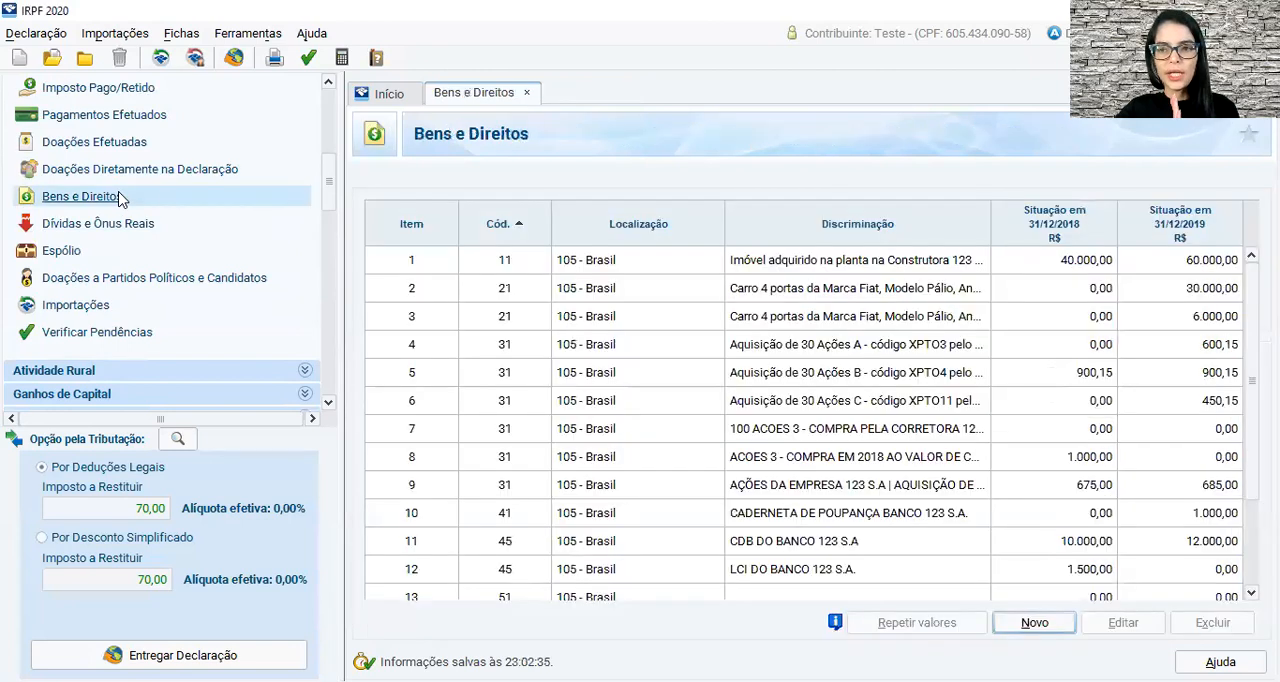
left_click(1048, 627)
type("31")
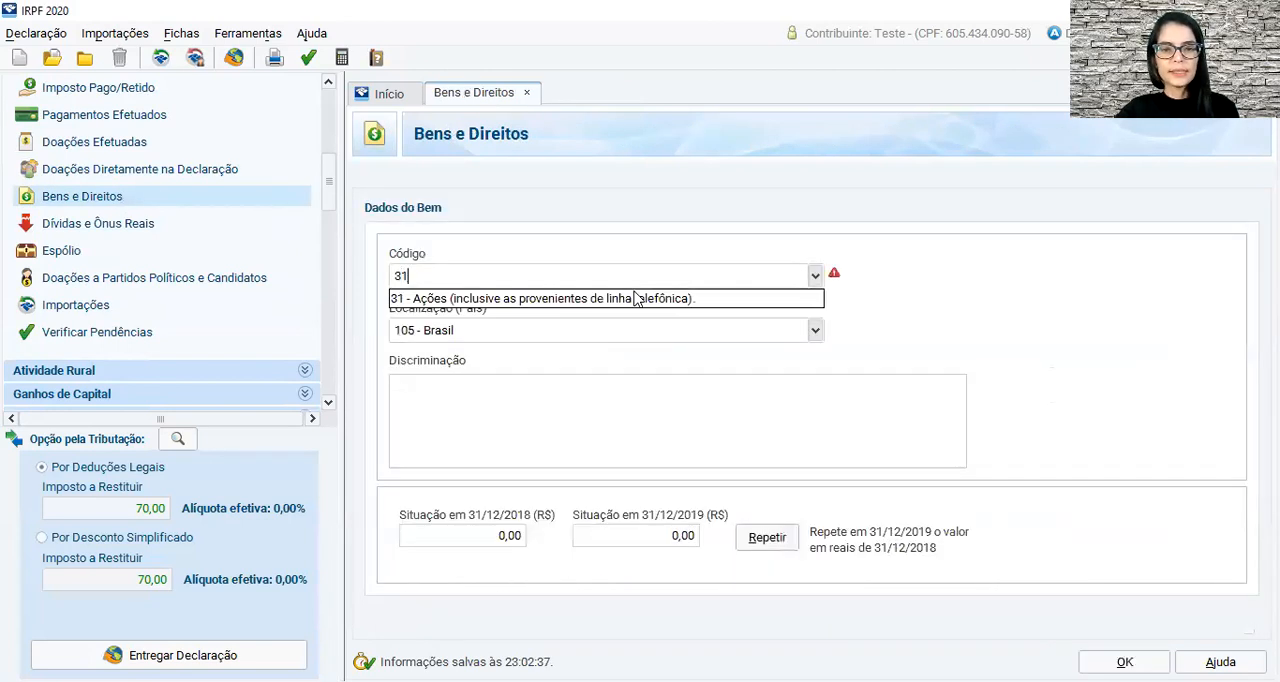
left_click(610, 299)
Begin the item's Discriminação with the text "50 AÇÕES DA EMPRESA 123 S.A".
left_click(480, 495)
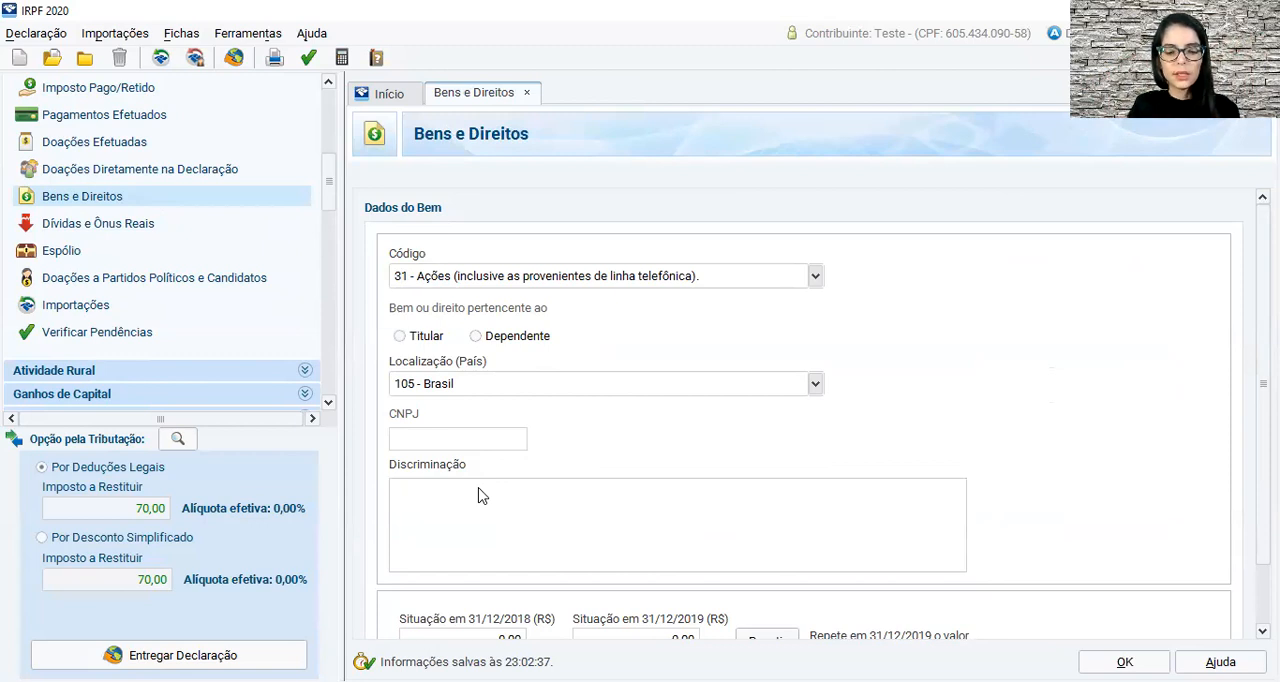
type("50 ações")
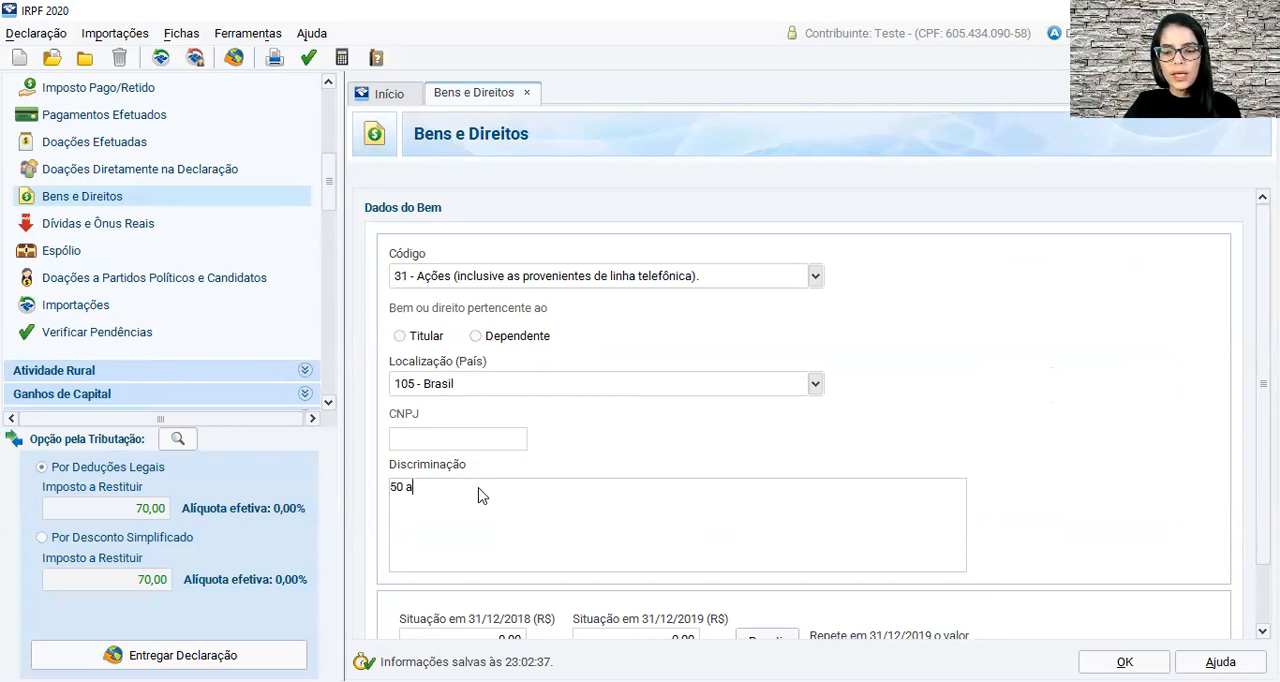
key("BackSpace")
key("BackSpace")
key("BackSpace")
key("BackSpace")
key("BackSpace")
key("BackSpace")
type("AÇÕES")
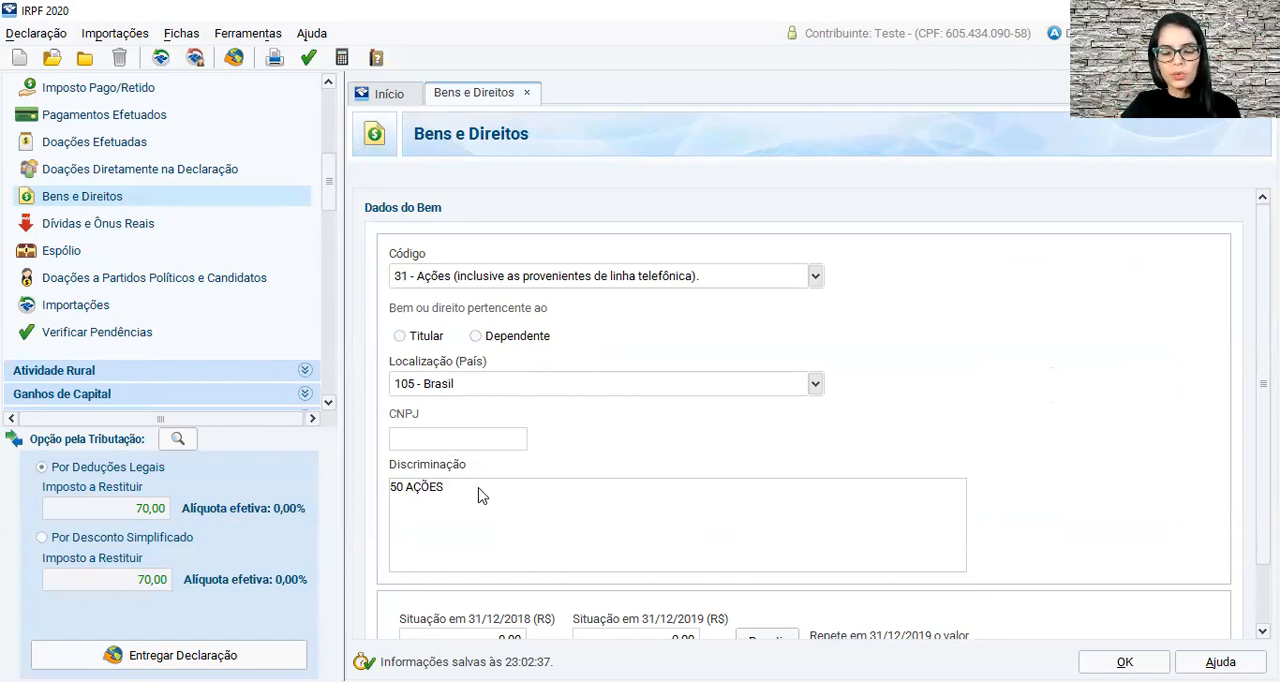
type(" DA")
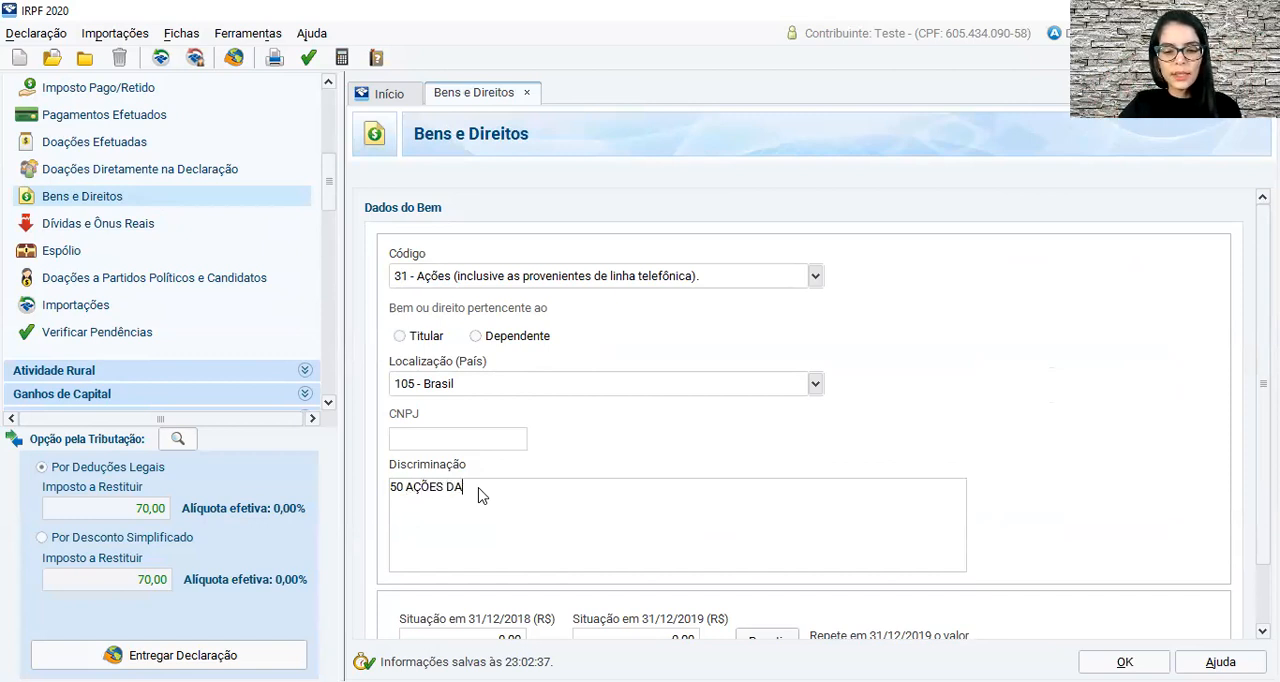
type(" EMPRESA 123 S.A")
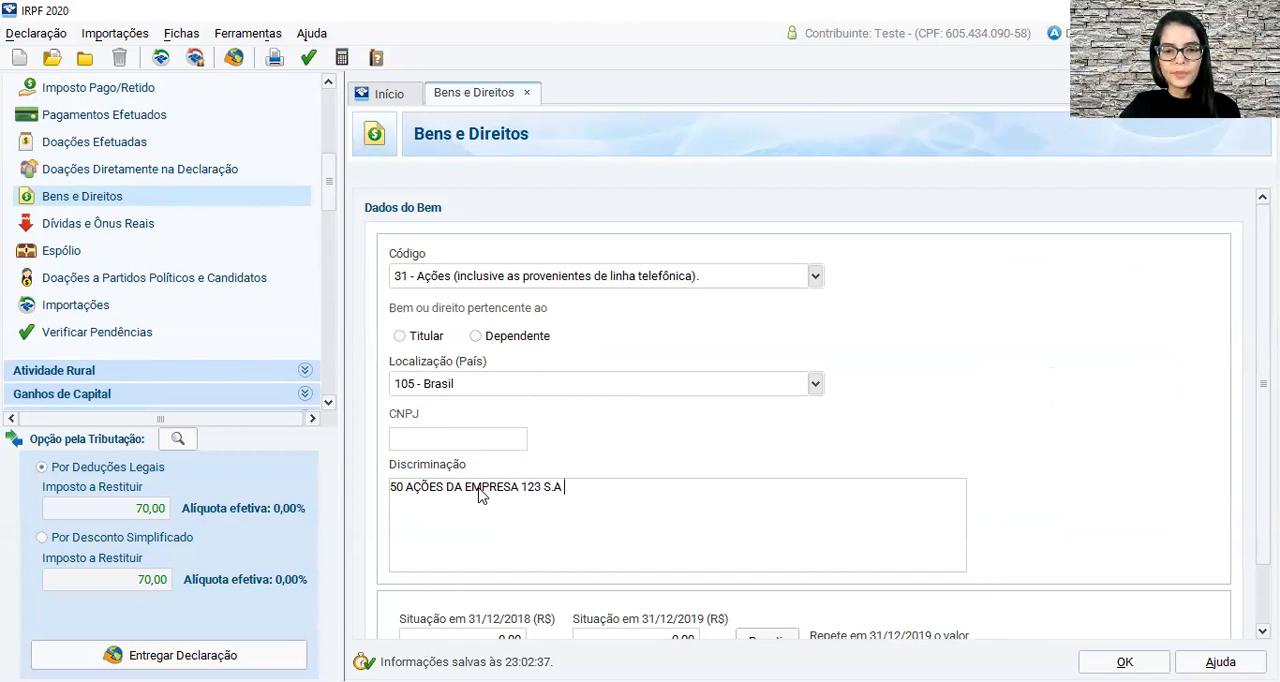
type(" PELO CUS")
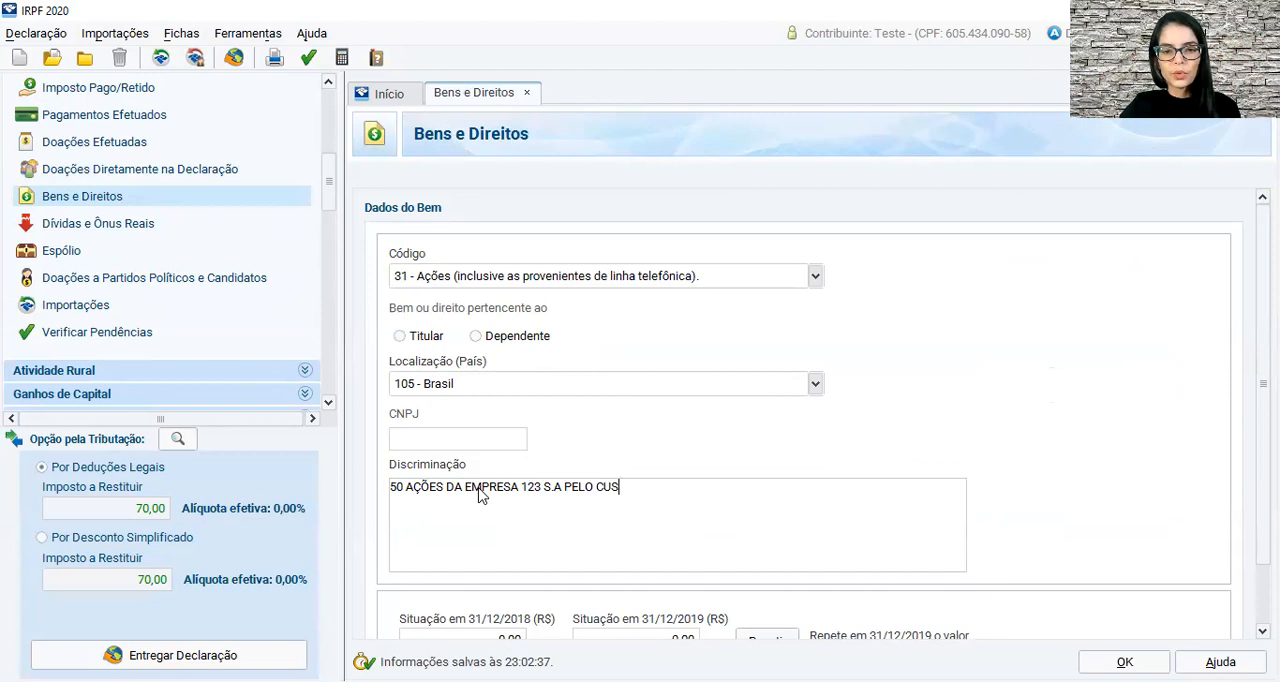
type("TO UNIT")
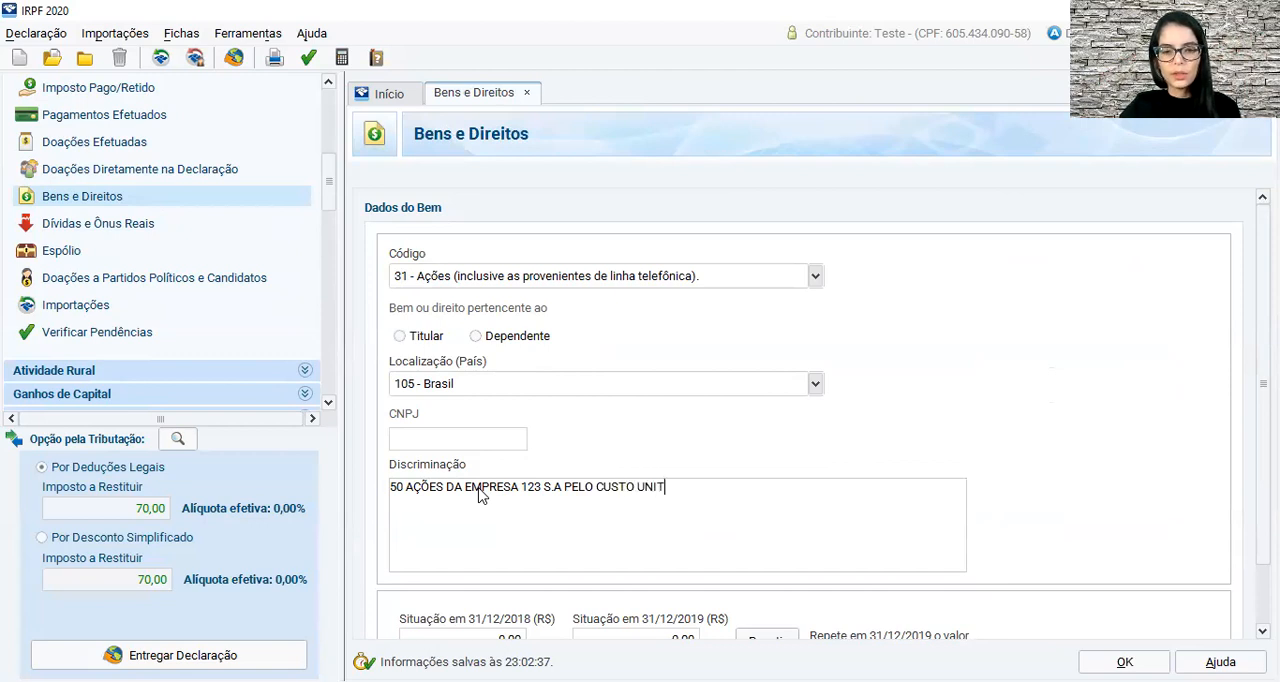
type("ÁRIO DE ")
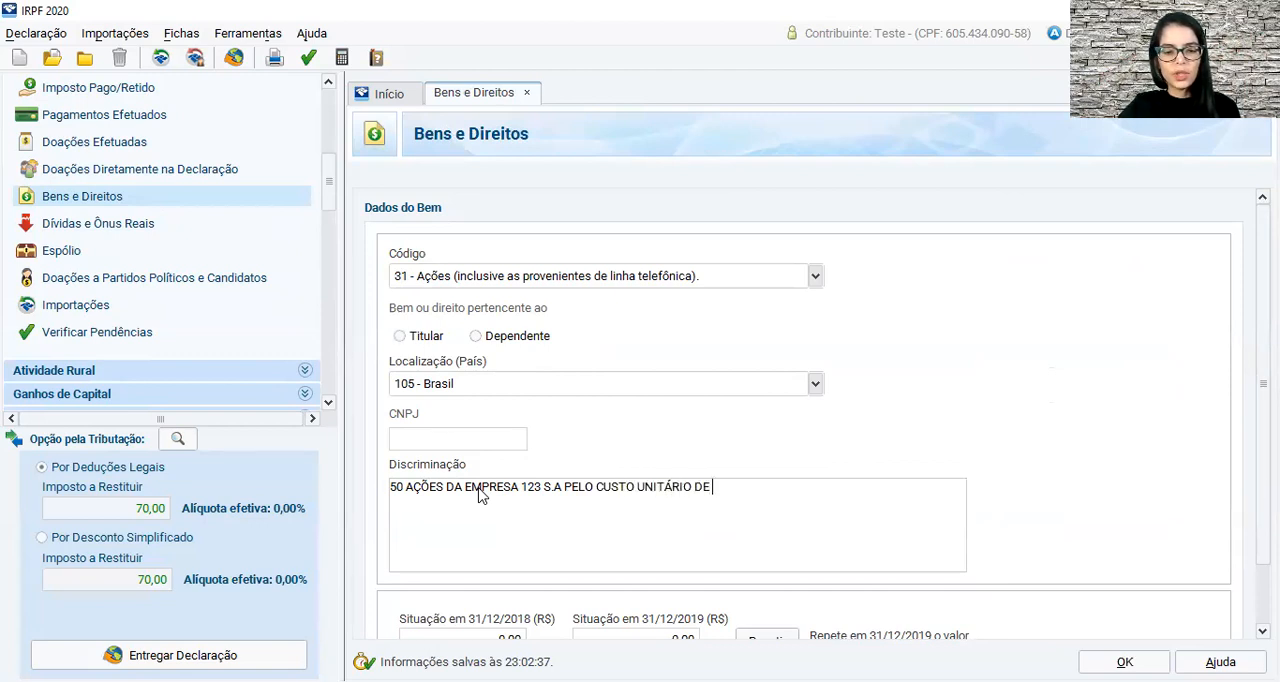
type("20,00")
Extend the Discriminação with the unit cost text "PELO CUSTO UNITÁRIO DE R$ 20,00".
key("Left")
key("Left")
key("Left")
key("Left")
key("Left")
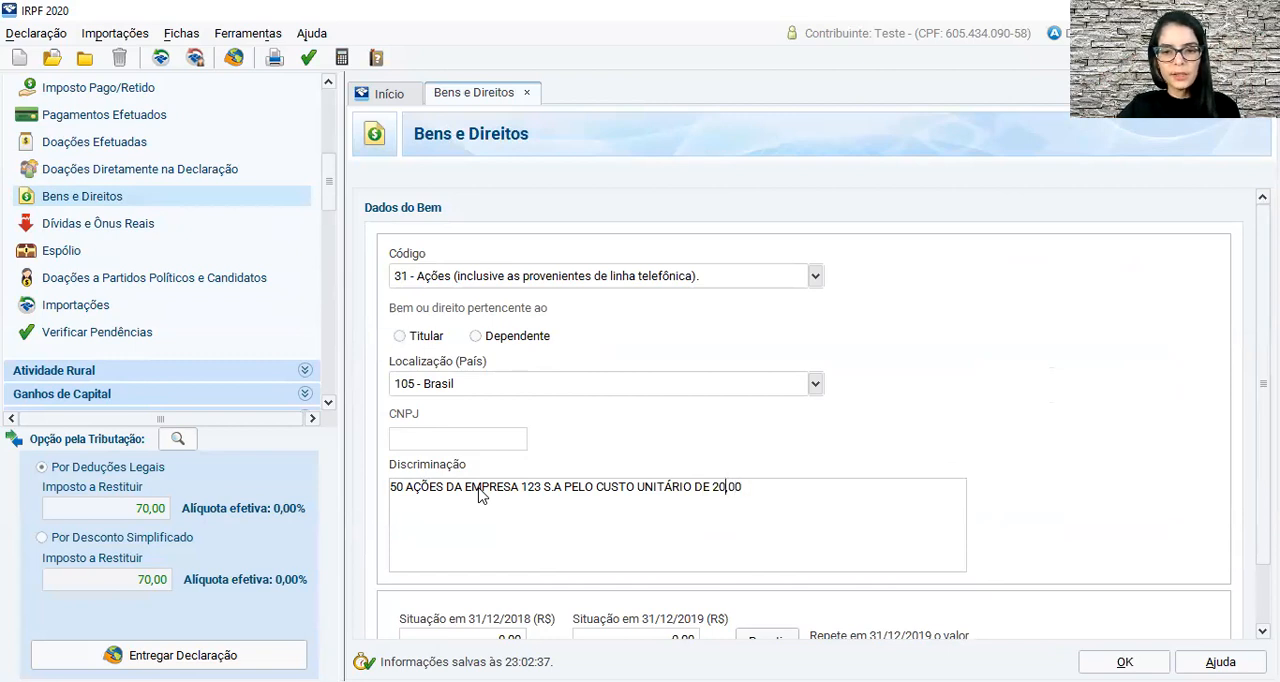
type("R$")
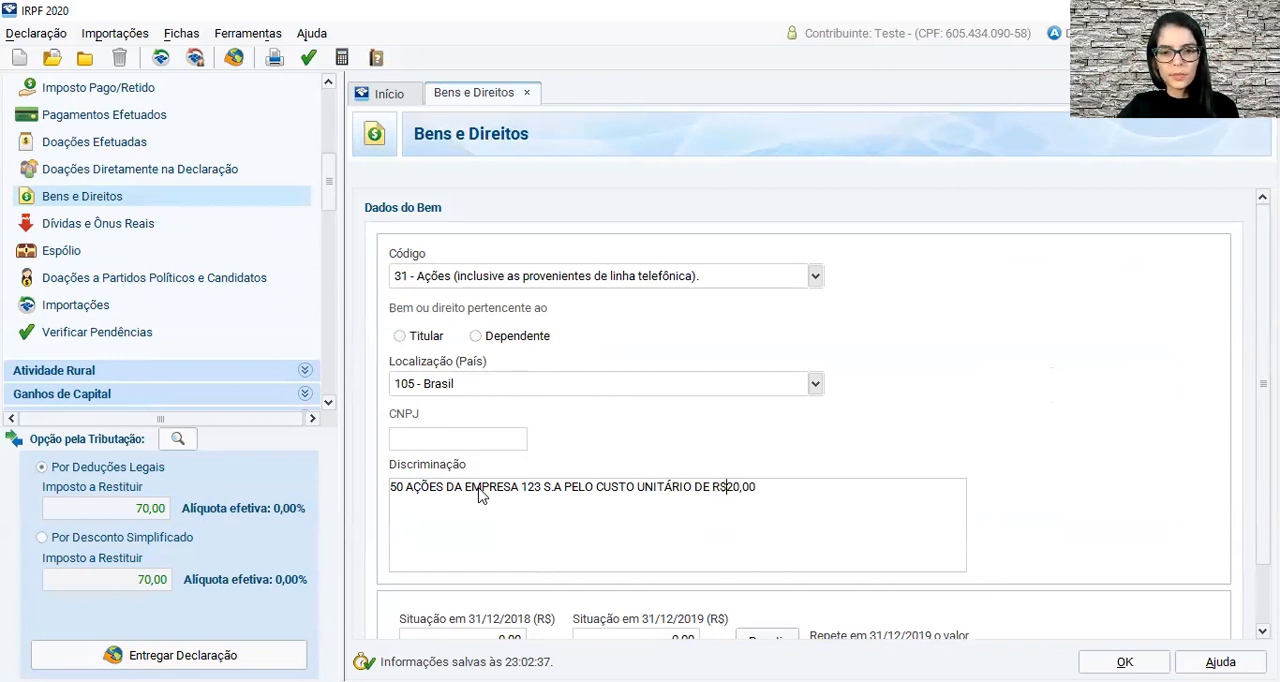
Add the total amount "TOTALIZANDO R$1.000,00" at the end of the Discriminação.
key("End")
type("TOTALIZANDO")
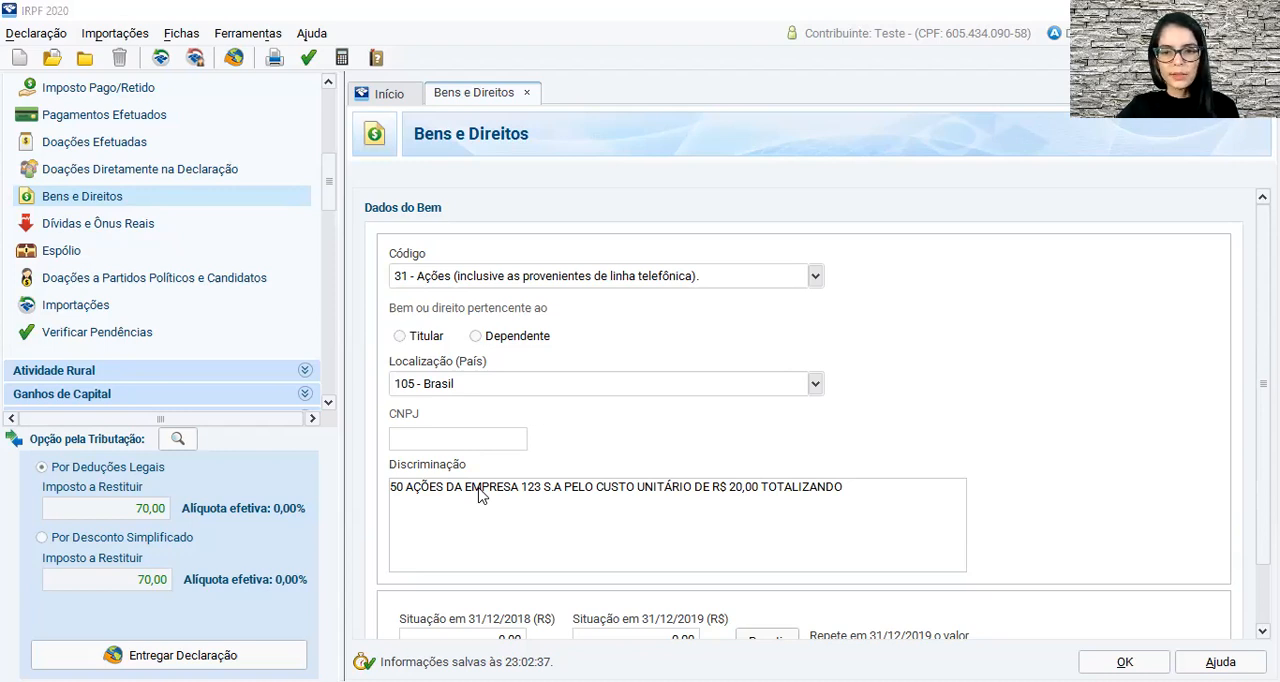
type("R$")
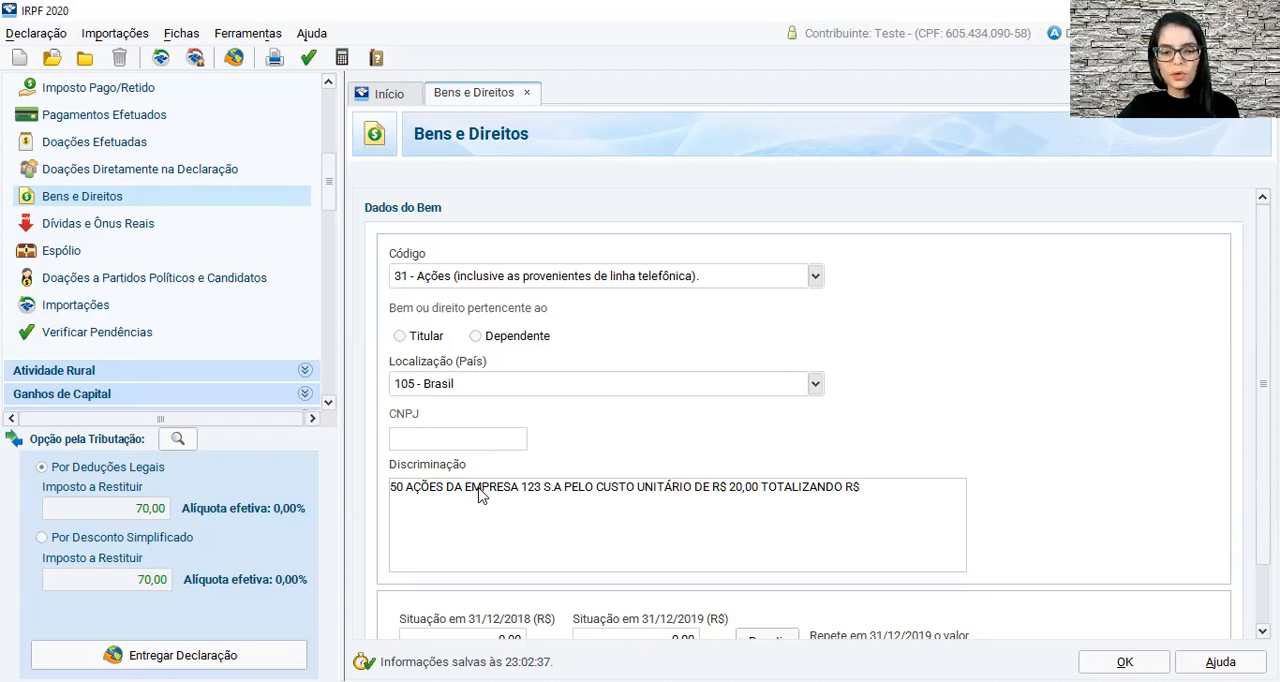
type("1.000,00")
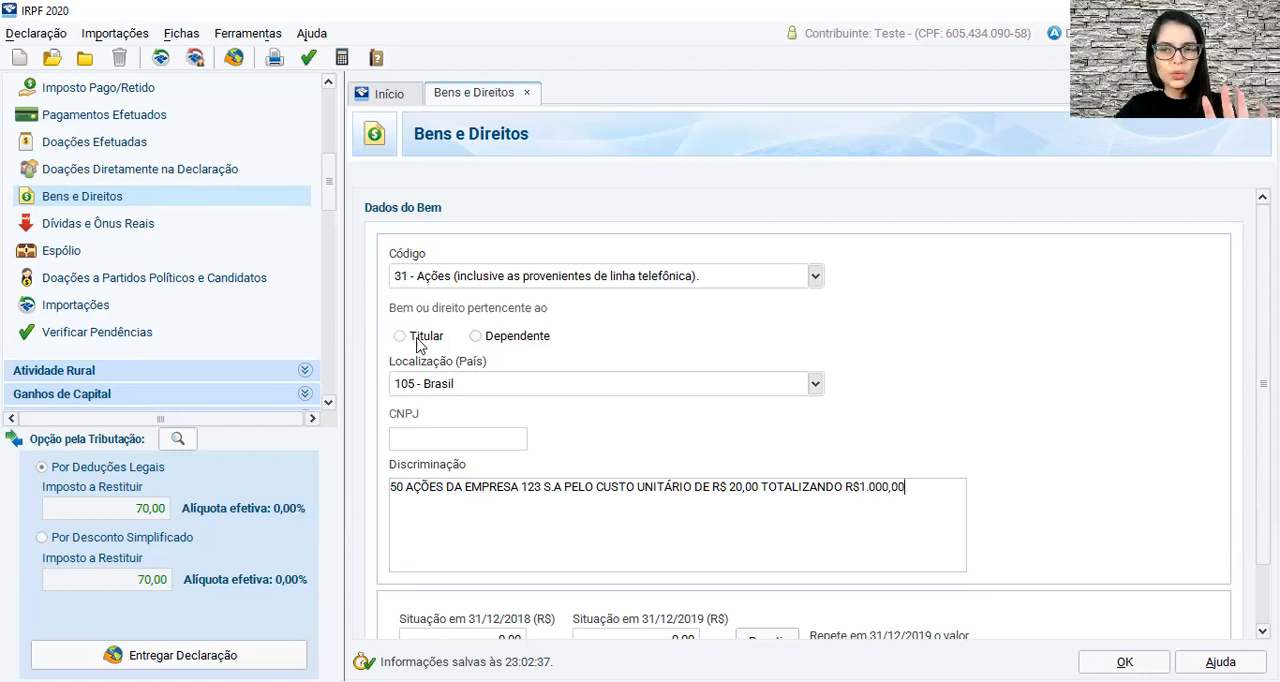
Set the share item's Situação em 31/12/2018 to R$ 1.000,00.
scroll(560, 342, "down", 1)
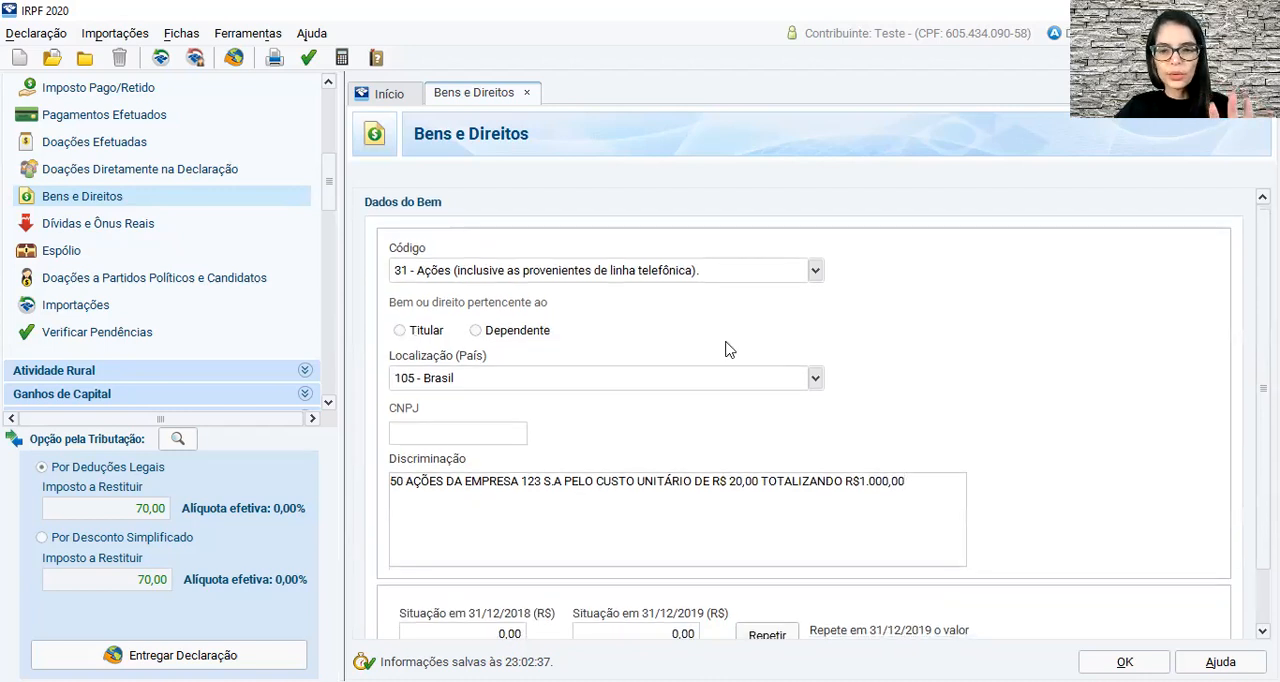
scroll(1046, 517, "down", 3)
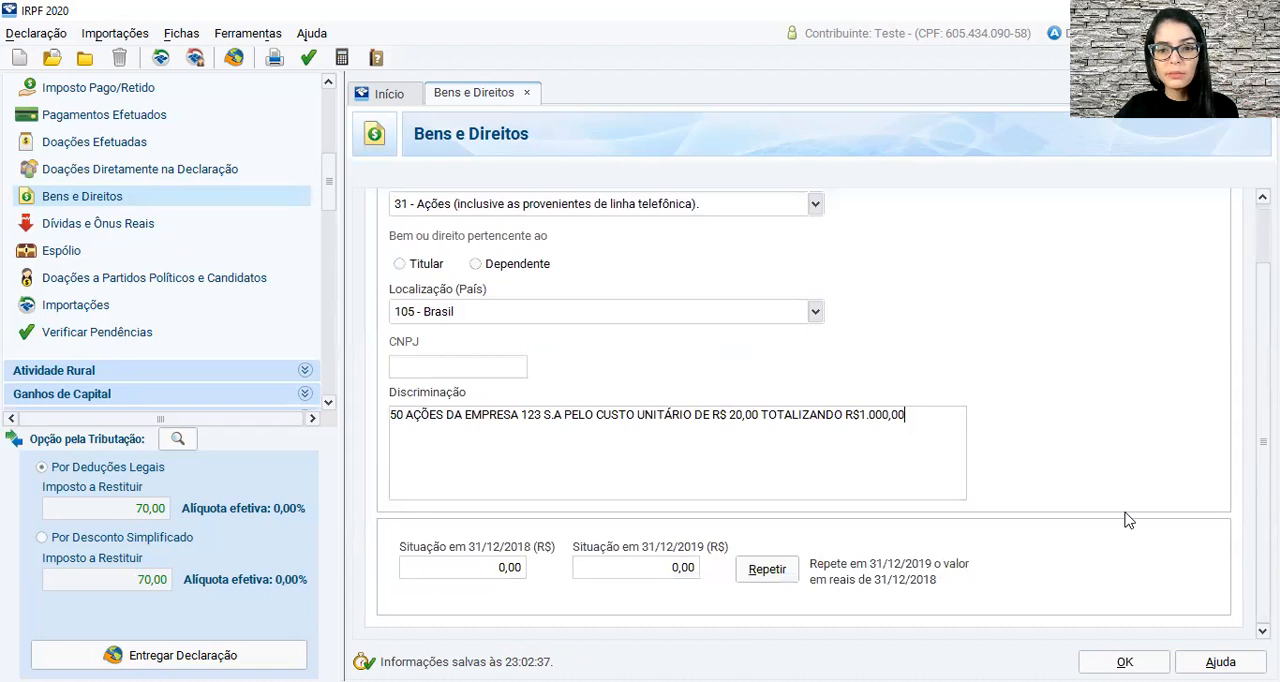
left_click(519, 569)
type("1000")
key("Tab")
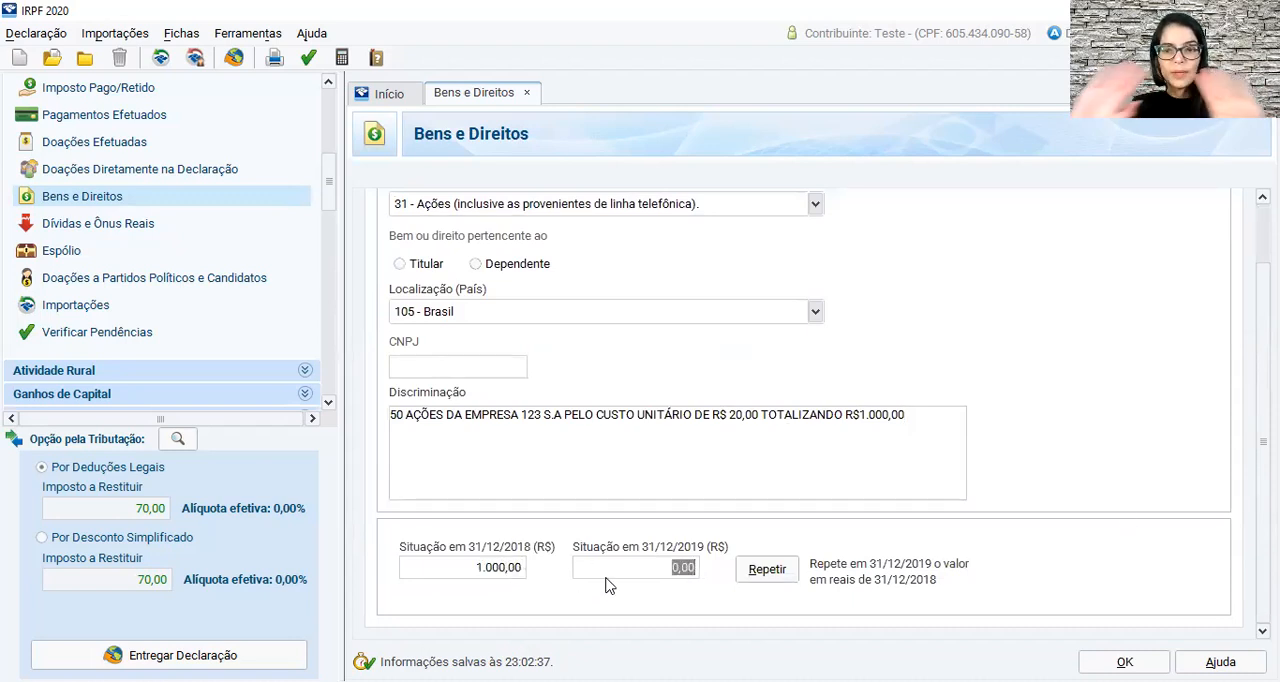
Append the sale text ". REALIZADO A VENDA DAS AÇÕES NA DATA XX/XX/XXXX" to the Discriminação.
left_click(922, 432)
type(". ")
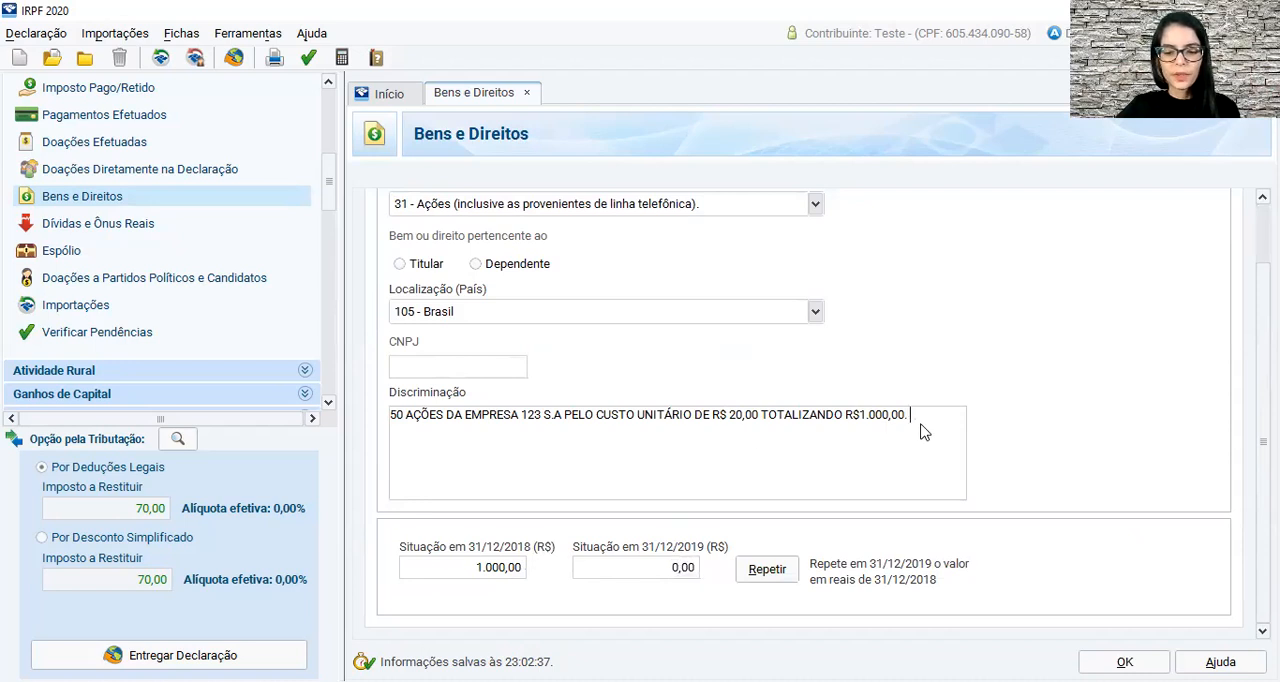
type("REALIZAD")
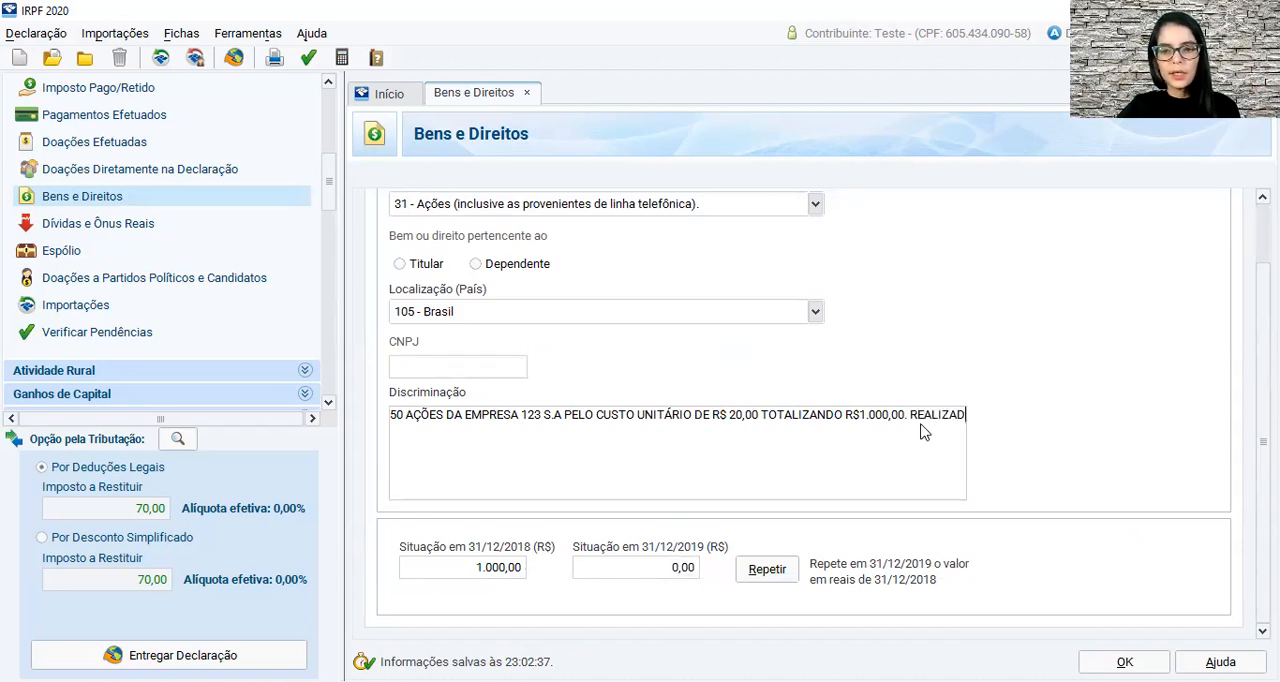
type("O A VENDA DAS AÇ")
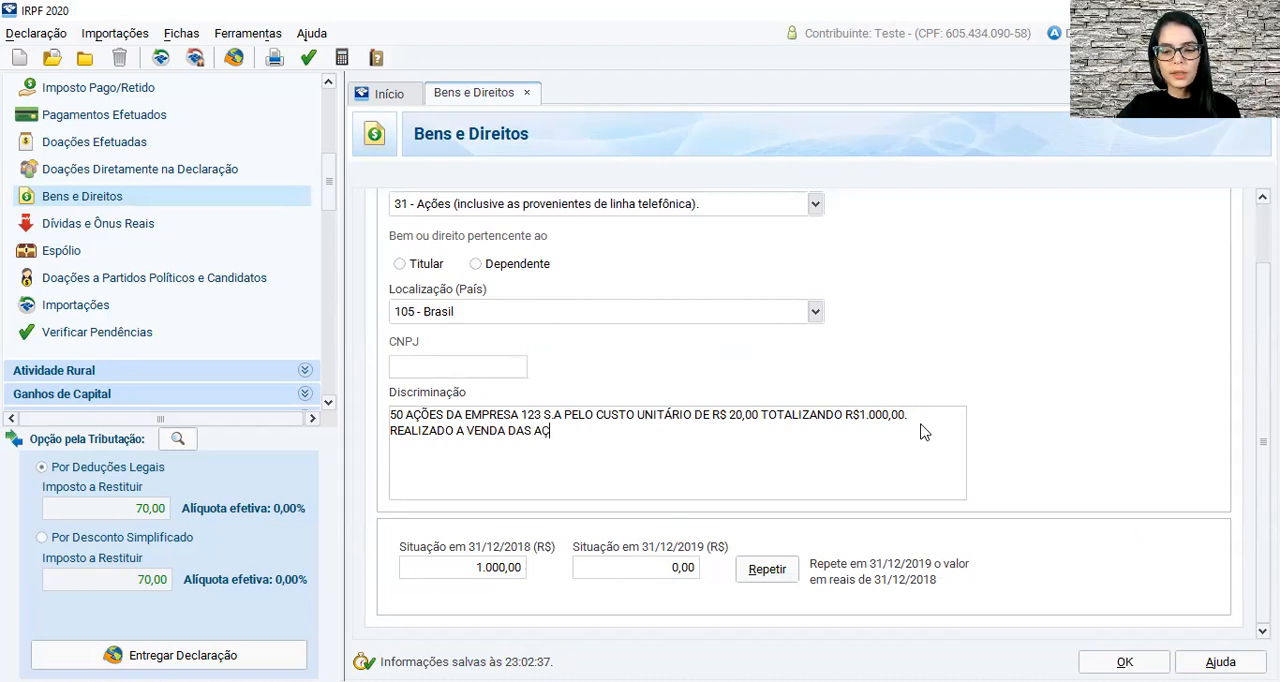
type("ÕES NA DAT")
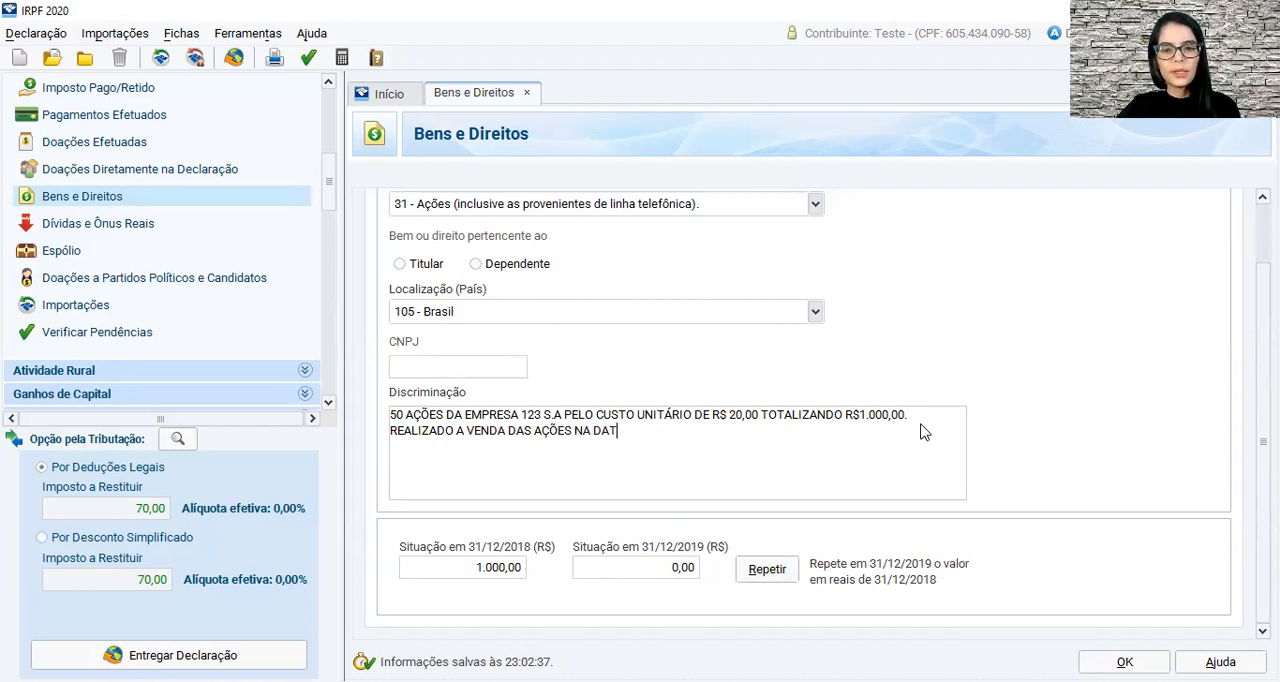
type("A XX/XX/")
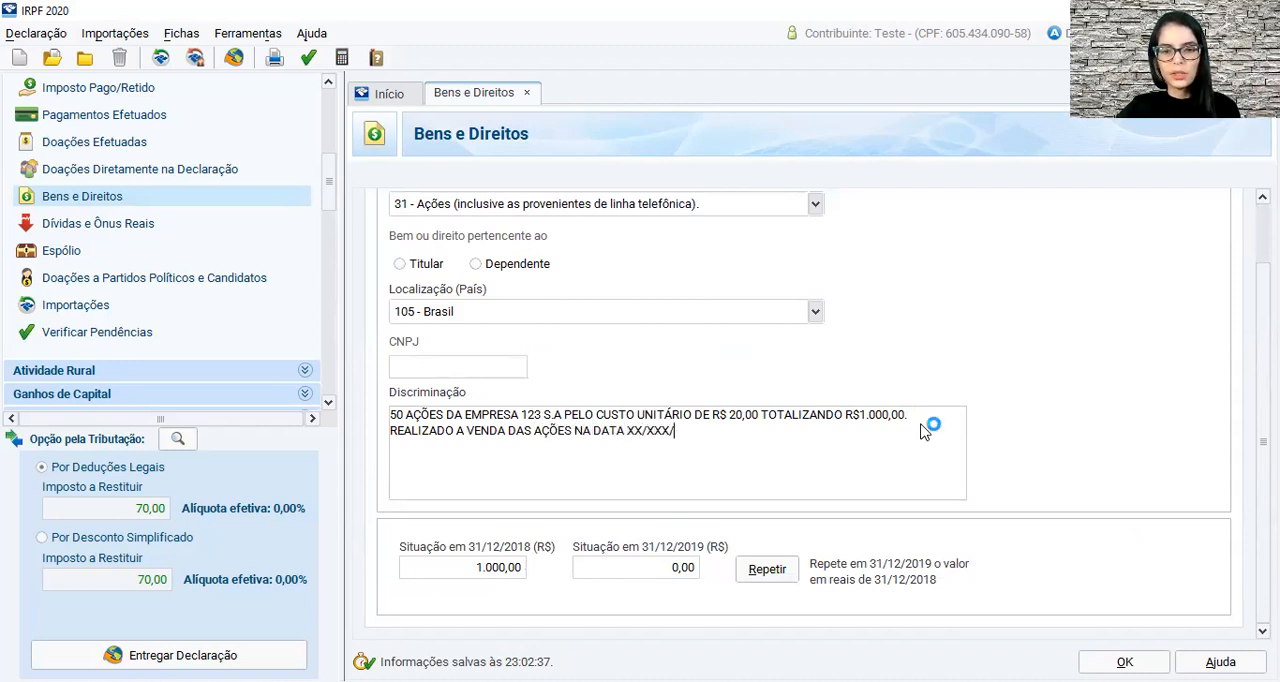
type("X")
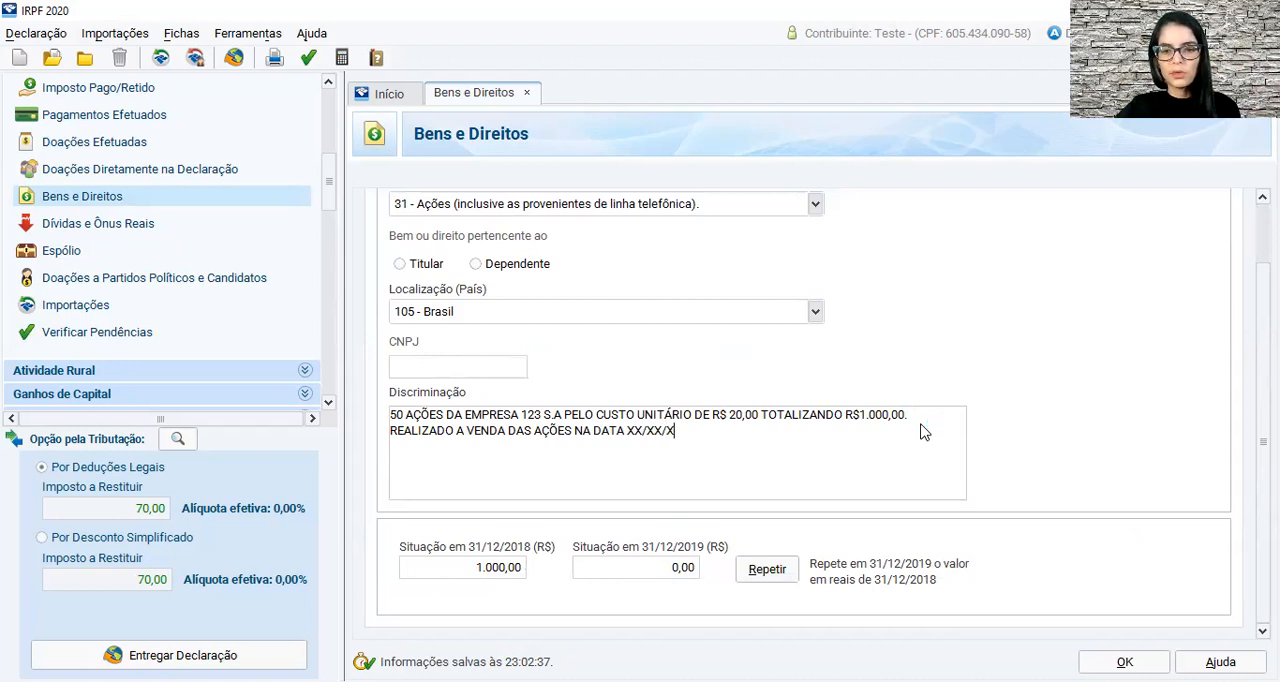
type("XXX P")
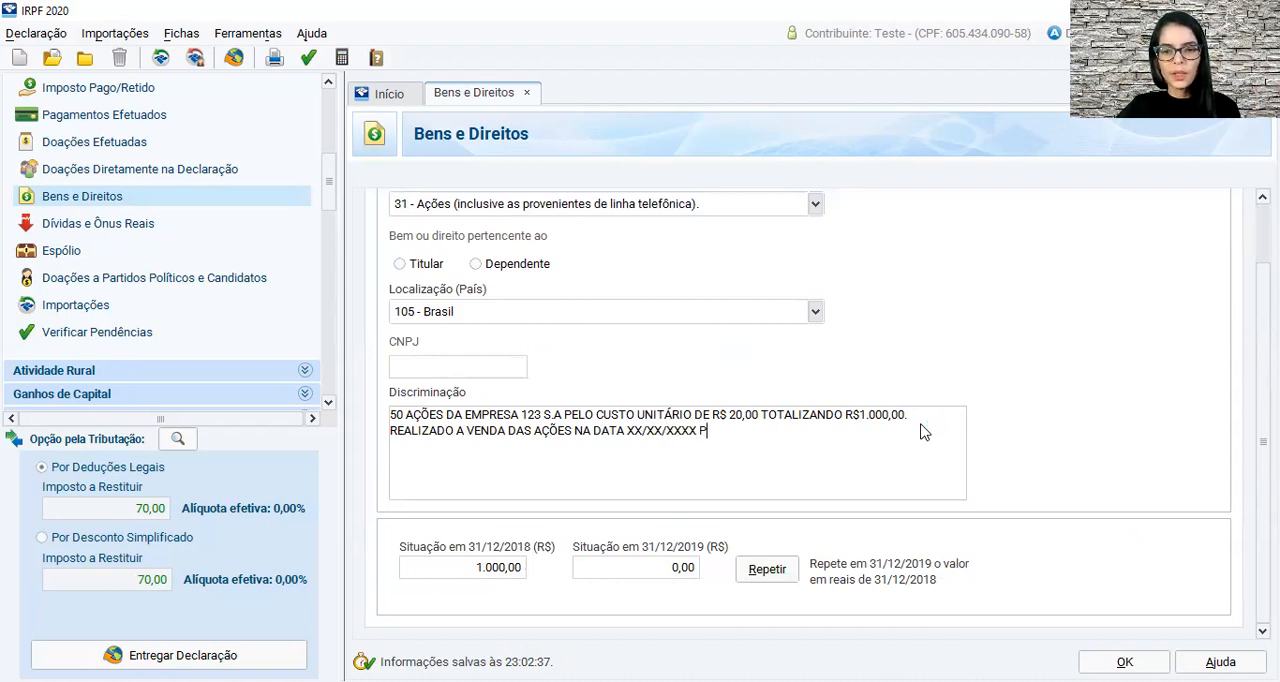
type("ELO CUSTO UN")
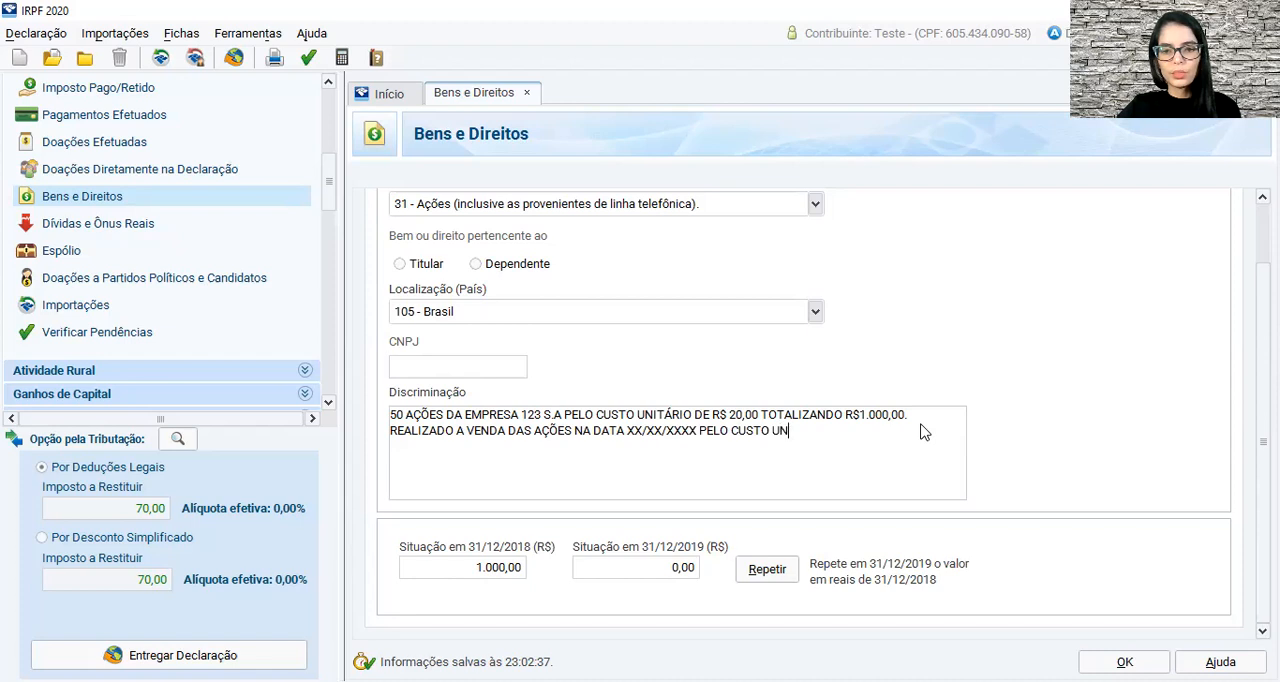
type("ITÁRIO DE 15,")
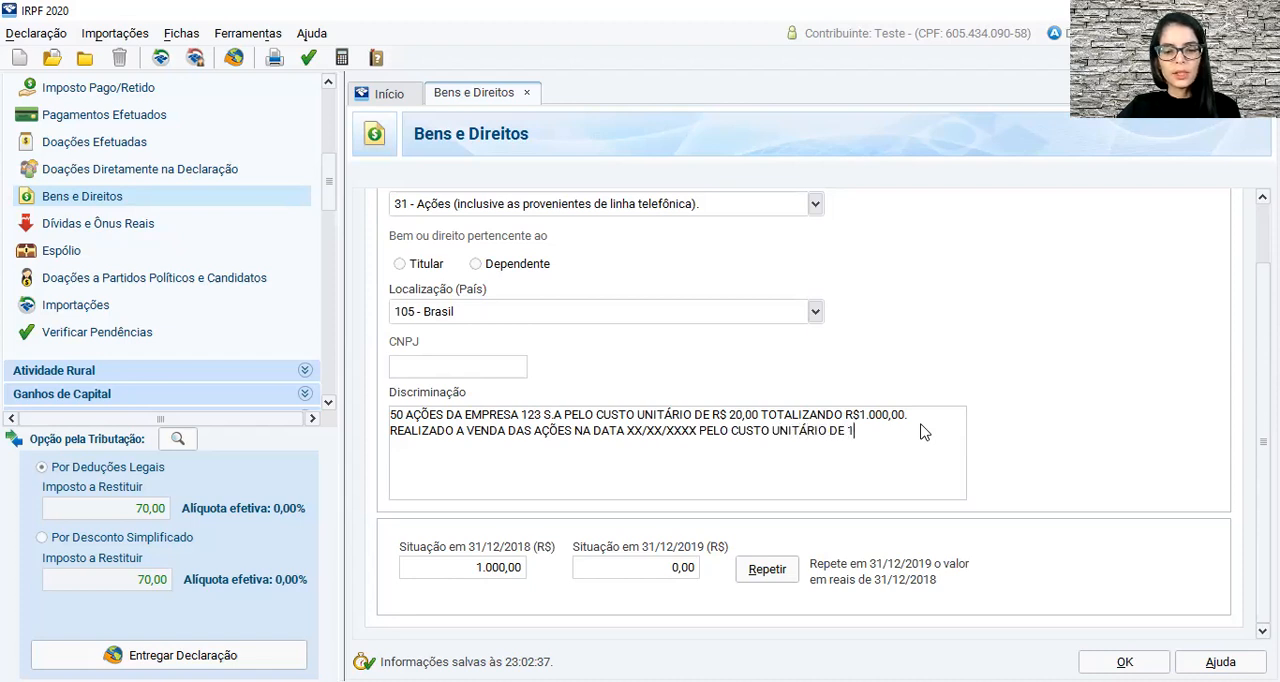
Extend the Discriminação with the sale's unit price text "PELO CUSTO UNITÁRIO DE R$ 15,00".
key("BackSpace")
key("BackSpace")
key("BackSpace")
type("R$ 15")
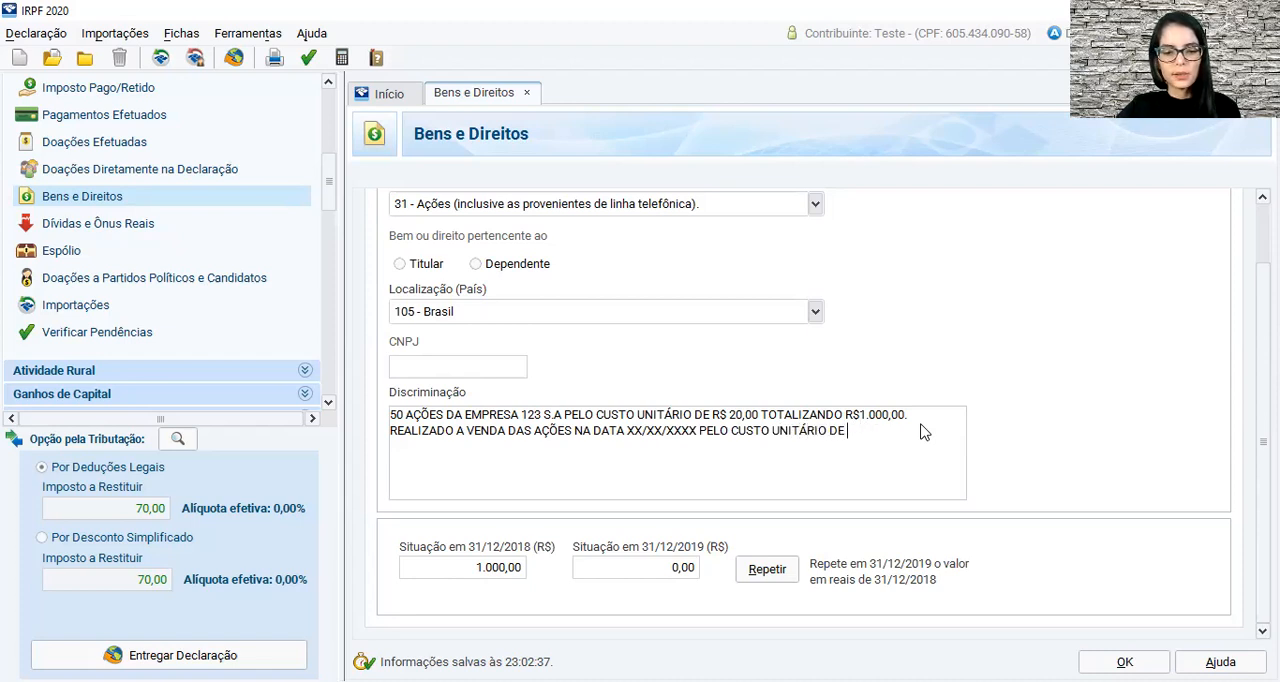
type(",00 TOTALIZ")
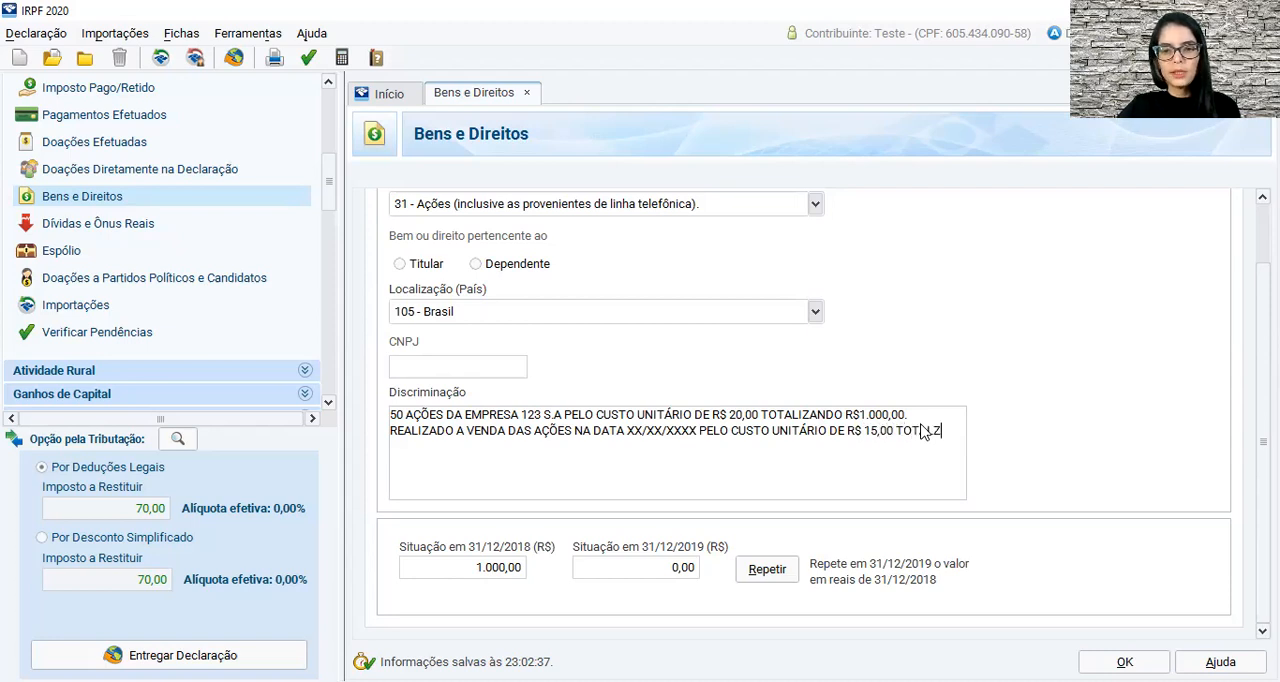
type("ANDO O")
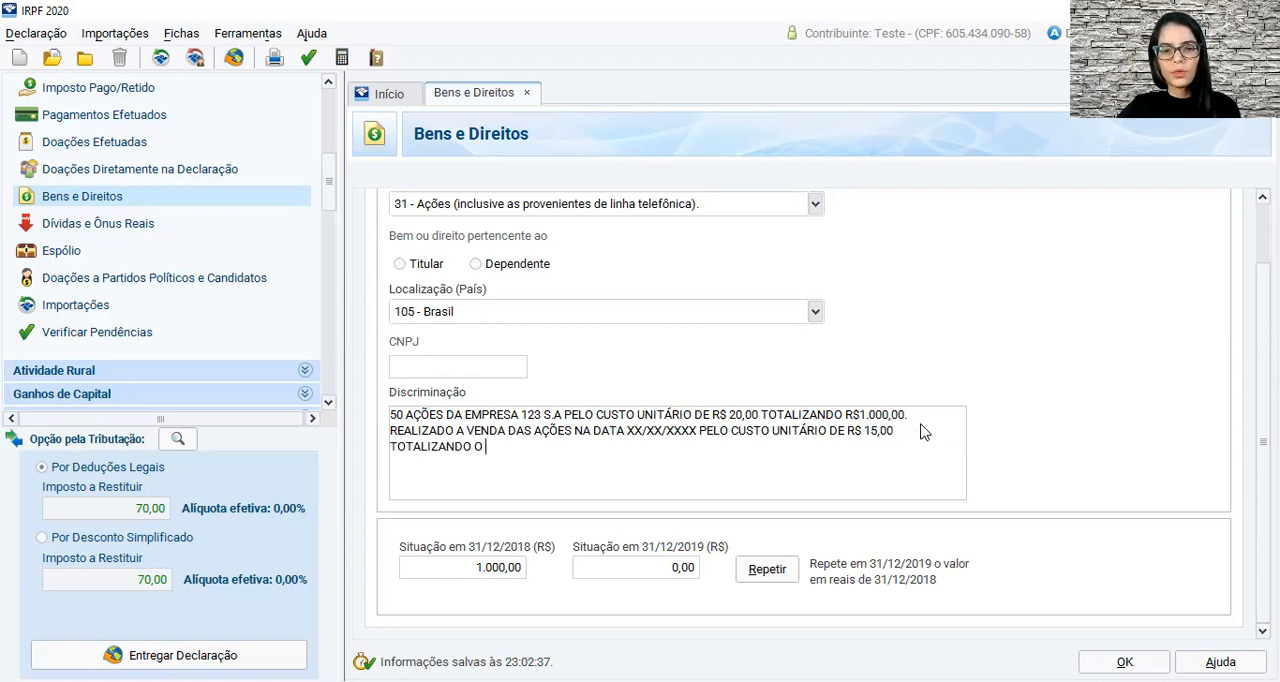
type(" VALOR")
Continue the Discriminação with the text "TOTALIZANDO O VALOR RECEBIDO DE R$".
key("BackSpace")
key("BackSpace")
key("BackSpace")
key("BackSpace")
type("VALOR RECEBIDO DE R4")
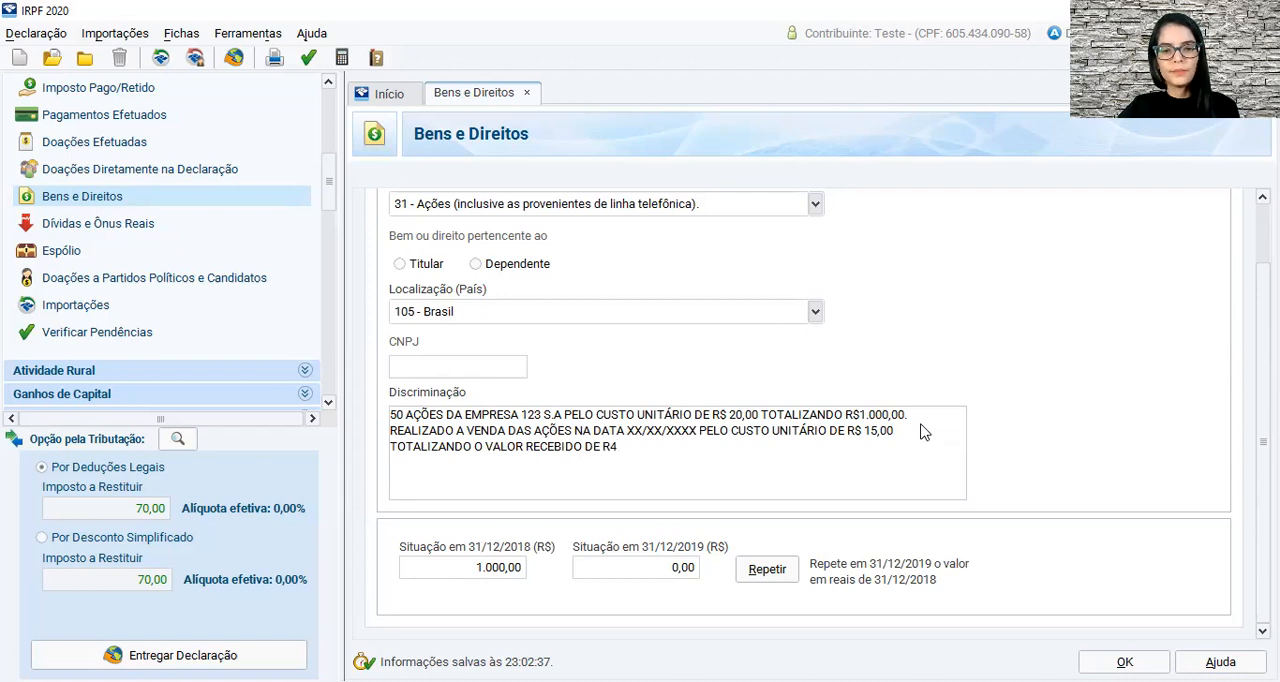
key("BackSpace")
type("$")
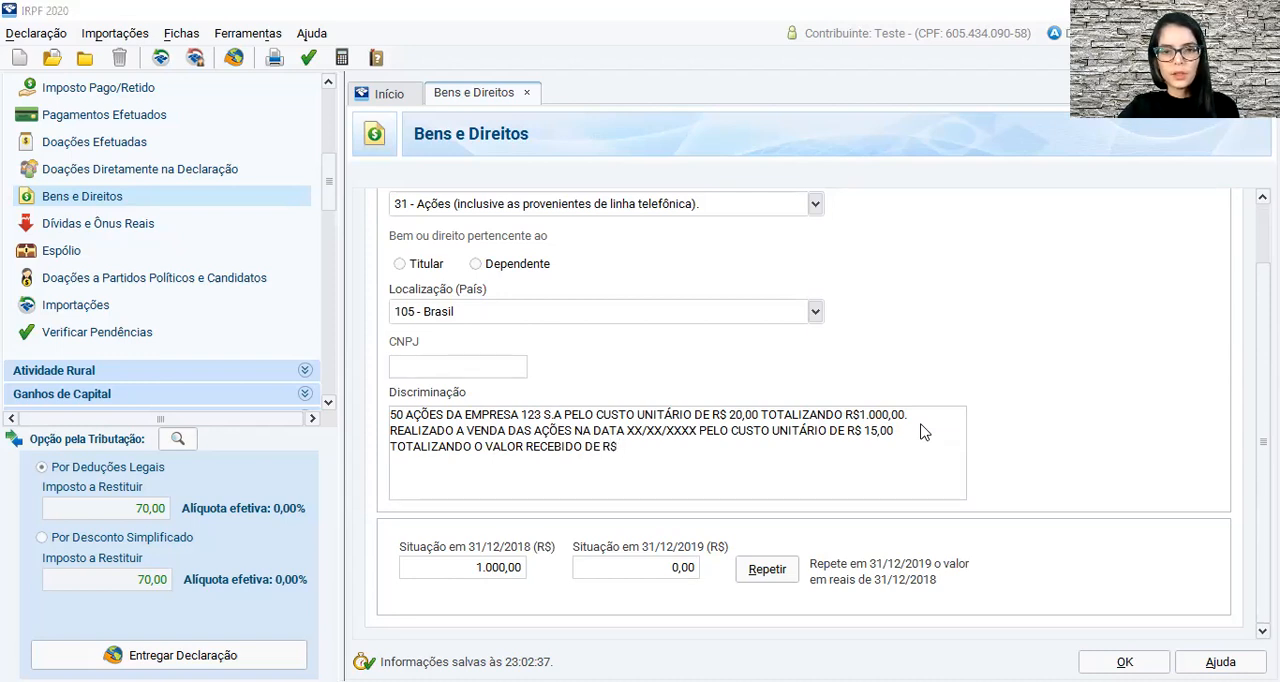
type("650")
Complete the Discriminação with the received amount "750,00" and save the Bens e Direitos item.
key("BackSpace")
key("BackSpace")
key("BackSpace")
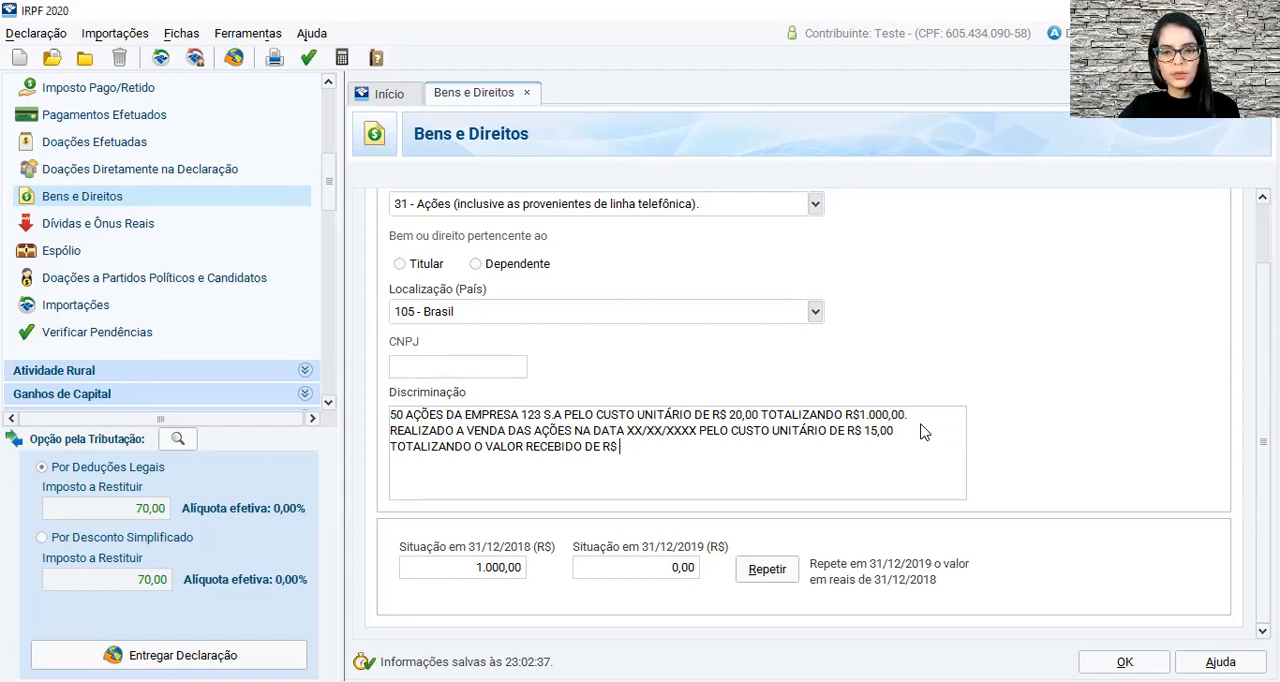
type("750,00")
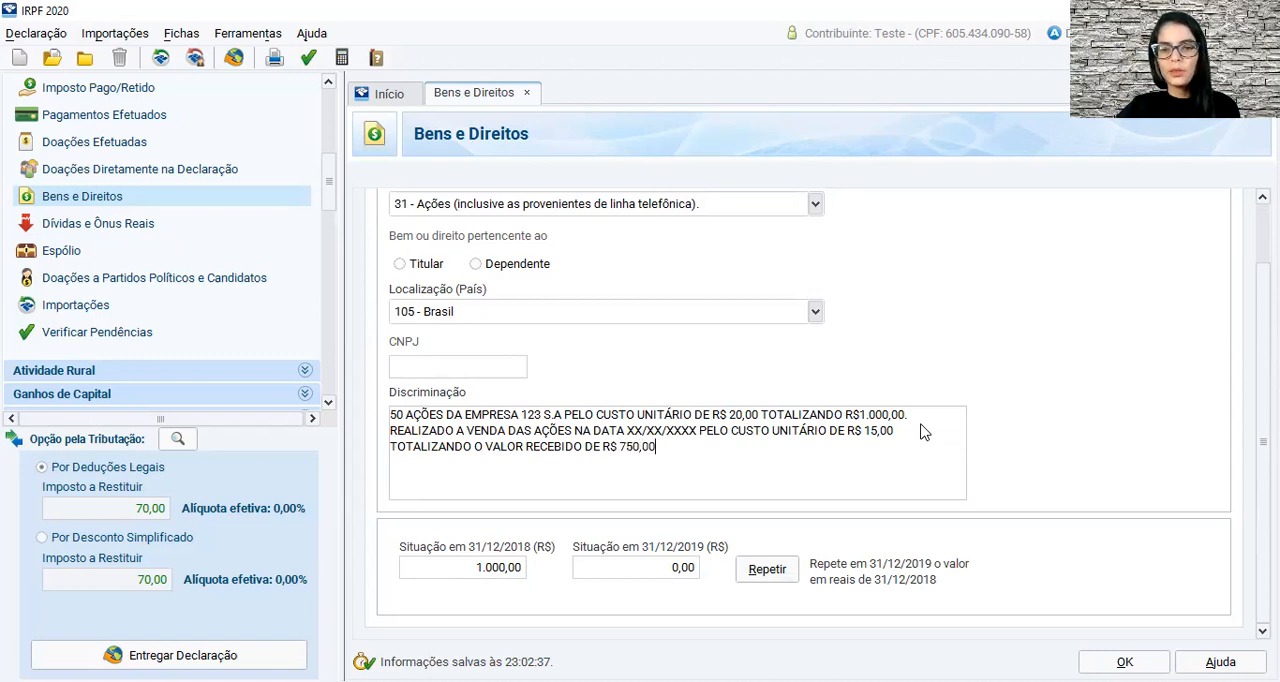
left_click(1115, 661)
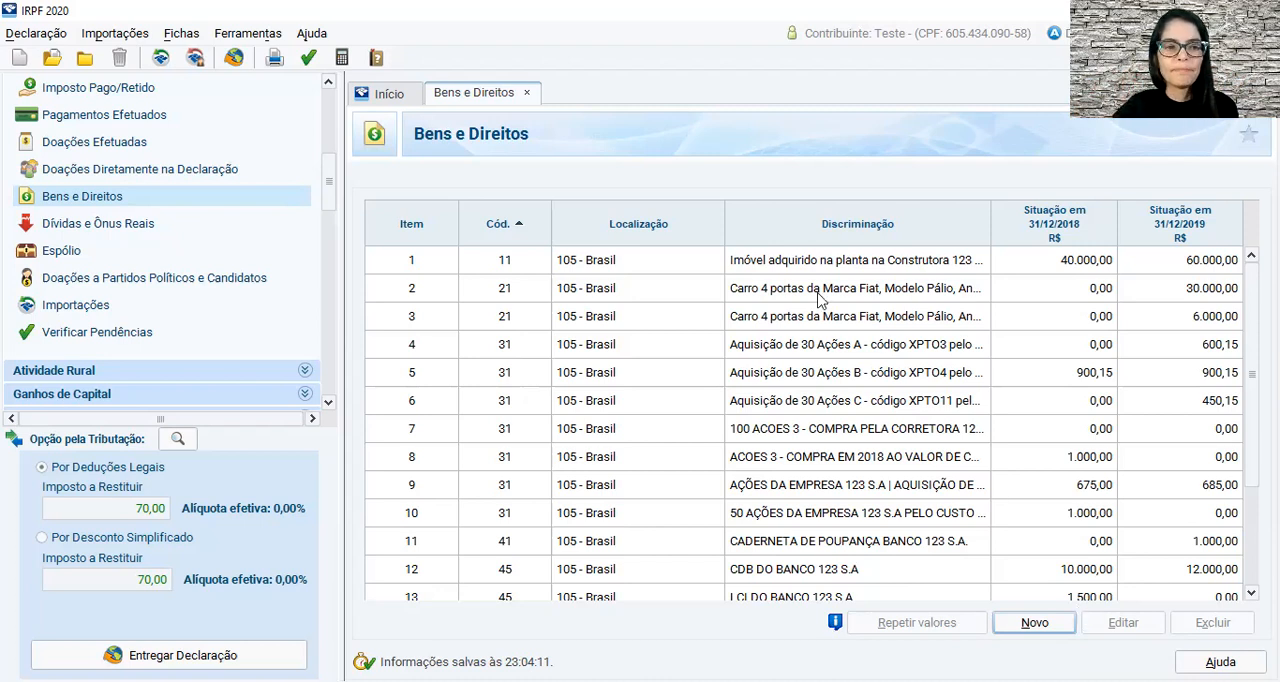
Open the Operações Comuns / Day-Trade form under Renda Variável.
scroll(210, 340, "down", 5)
scroll(205, 328, "down", 1)
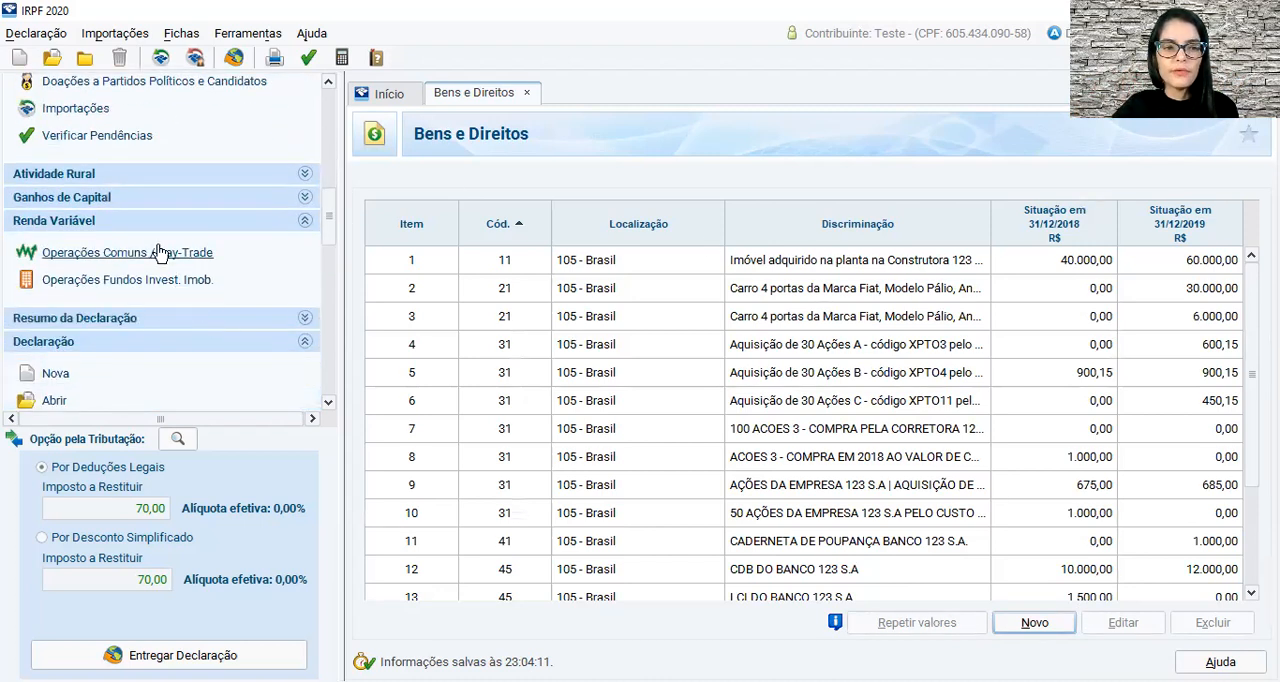
left_click(107, 224)
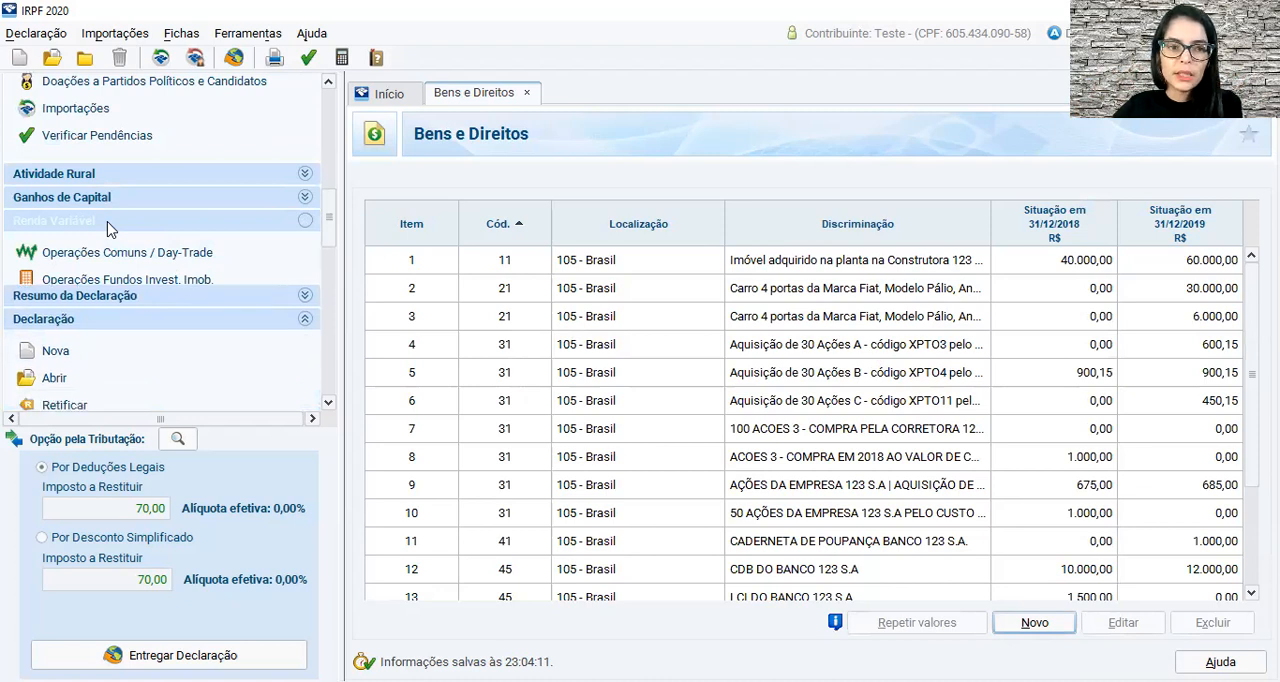
scroll(126, 249, "up", 15)
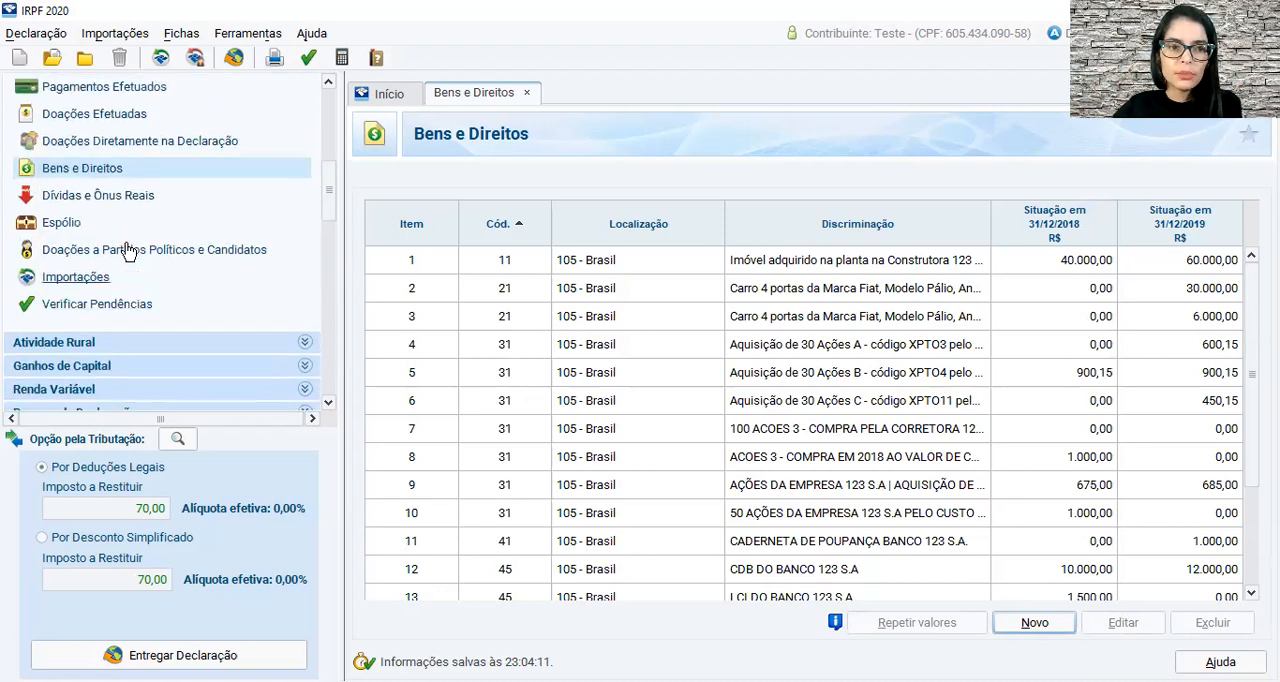
left_click(133, 158)
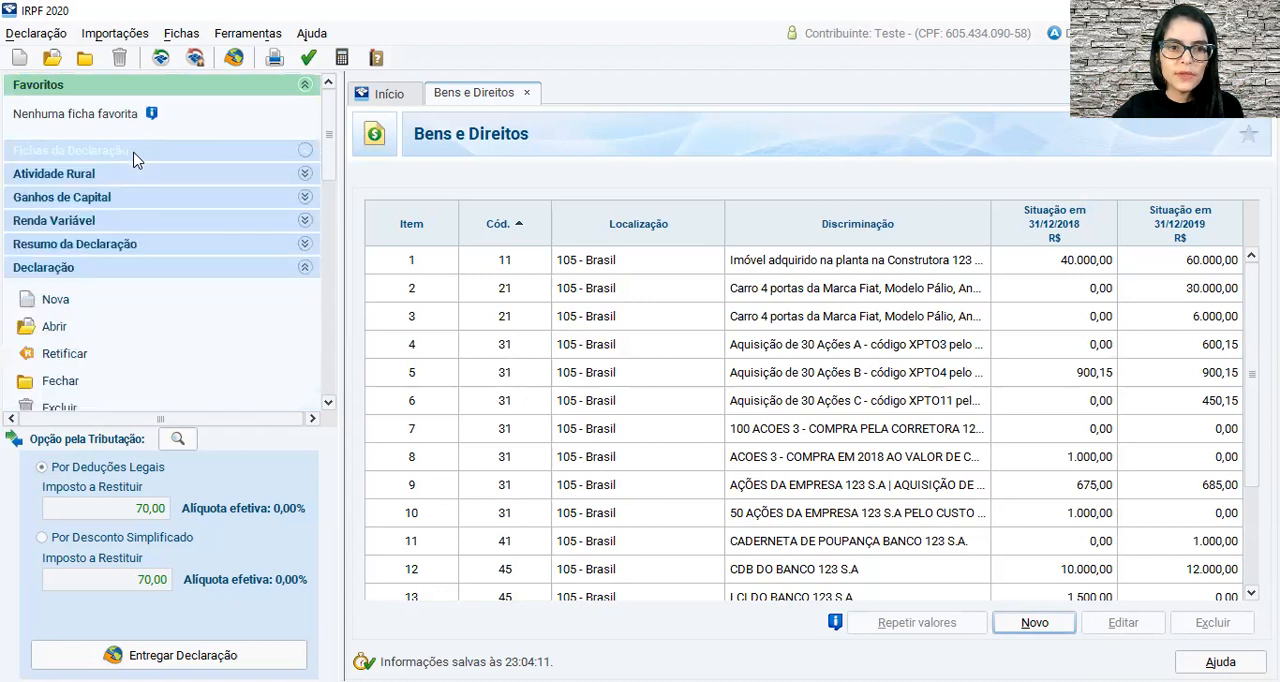
left_click(88, 228)
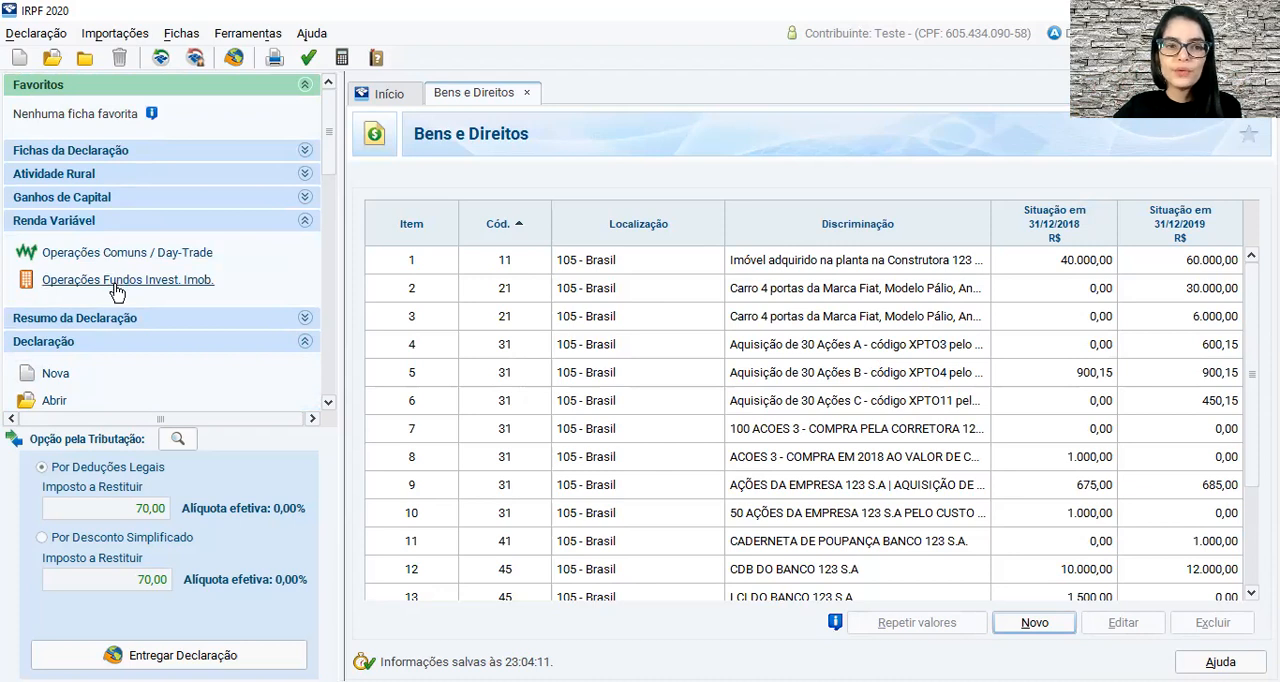
left_click(118, 258)
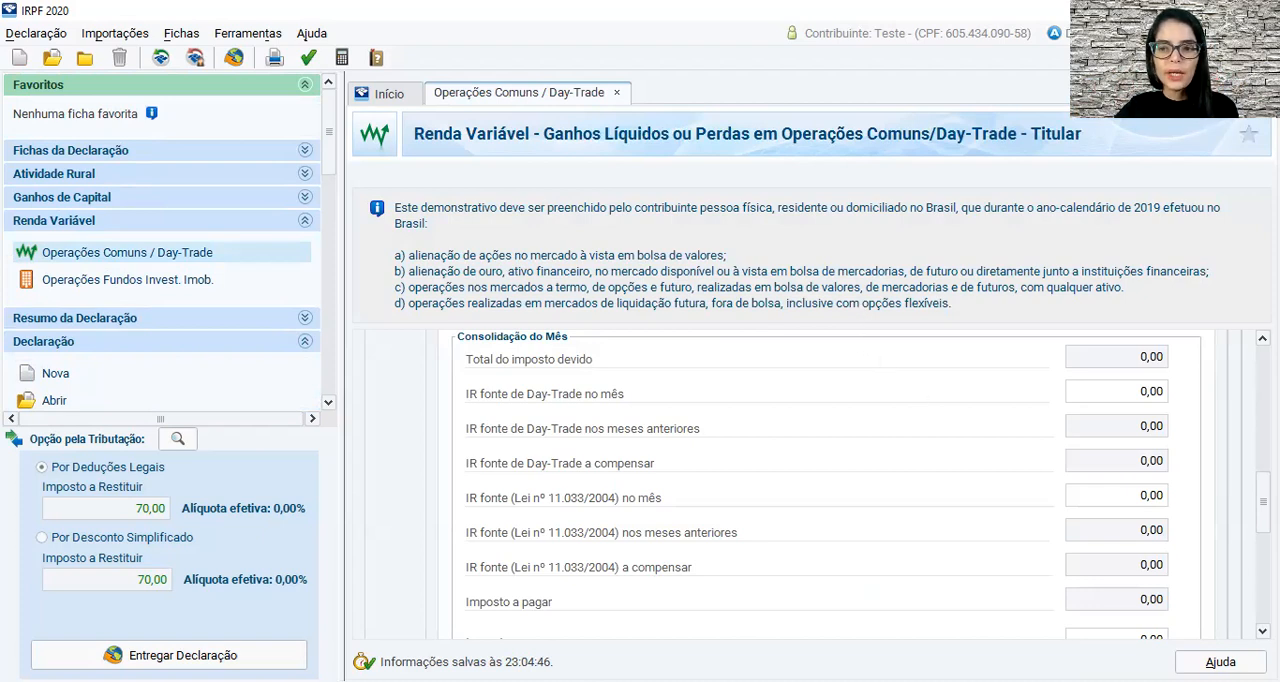
Look through the Titular's monthly forms from February to June and December.
left_click_drag(1263, 500, 1263, 375)
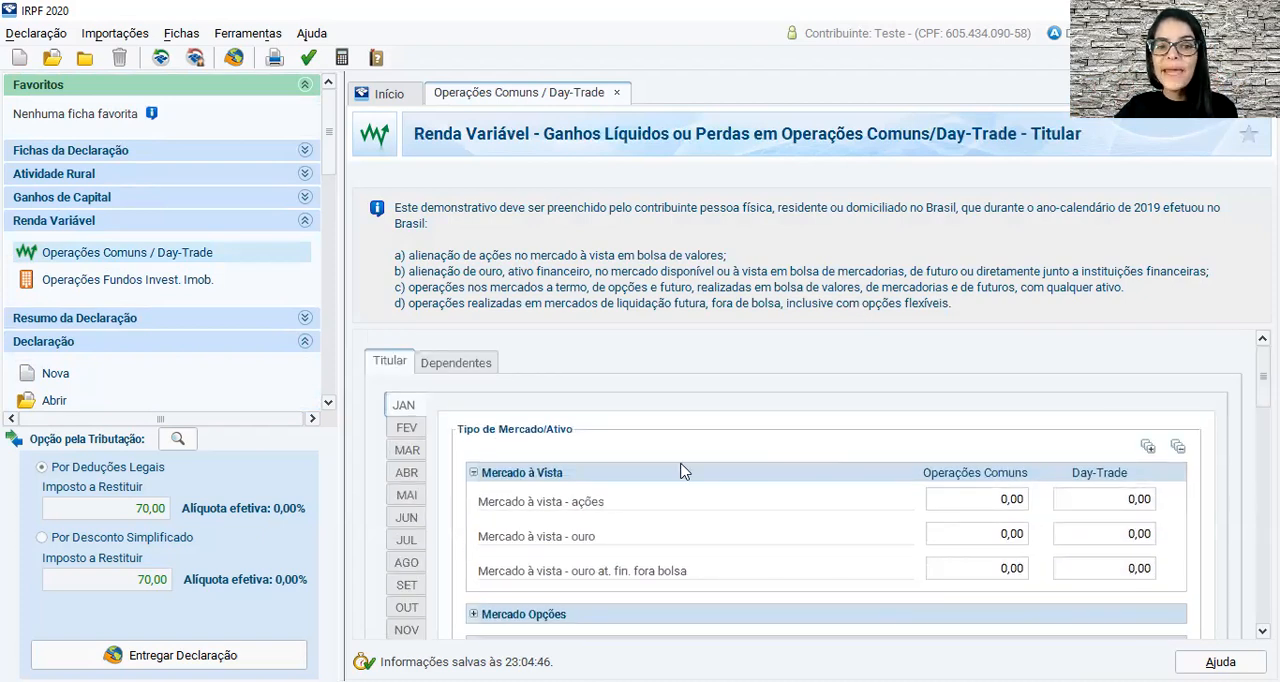
left_click(406, 427)
left_click(406, 450)
left_click(406, 478)
left_click(408, 494)
left_click(410, 516)
scroll(416, 565, "down", 1)
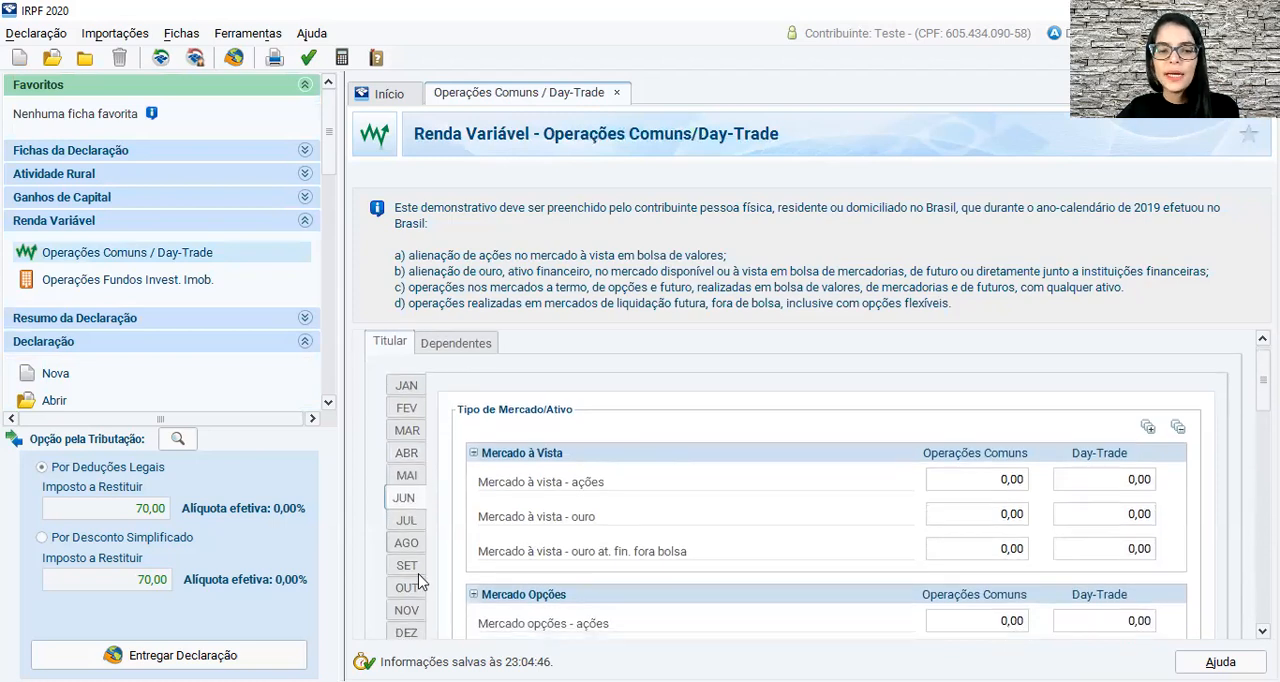
left_click(412, 622)
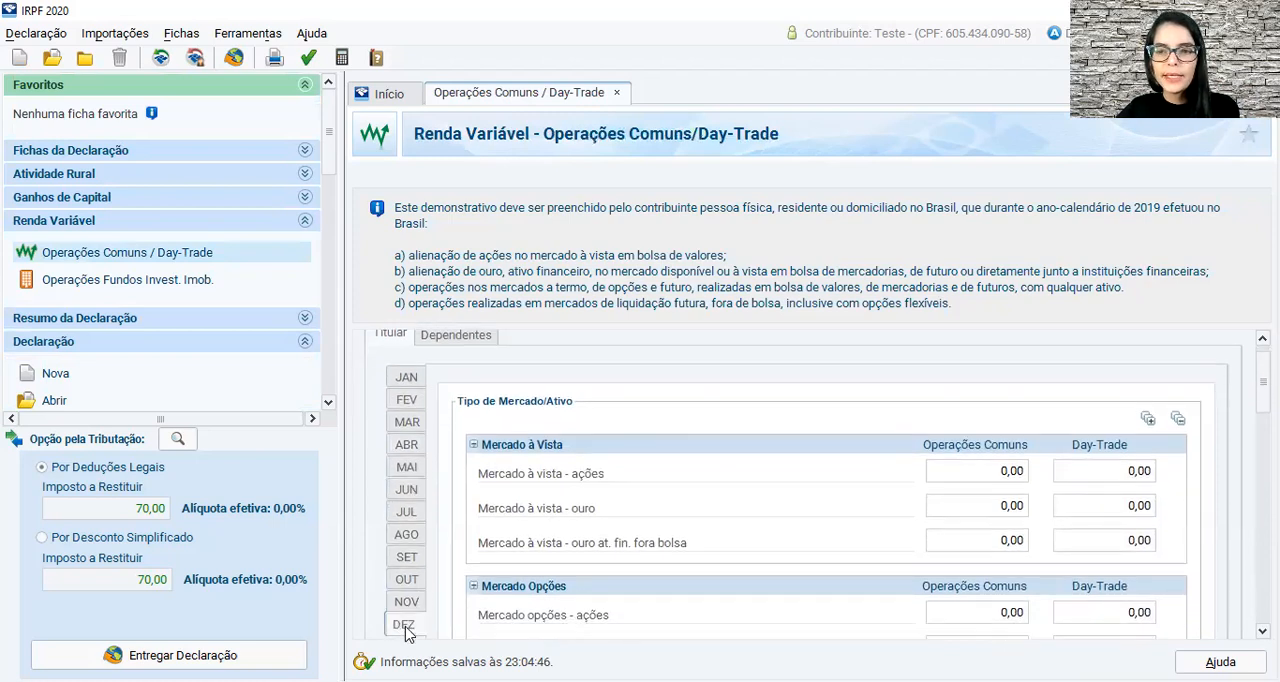
Enter a loss of -250,00 for January under Mercado à vista - ações, Operações Comuns, and check the month's Resultados.
left_click(400, 380)
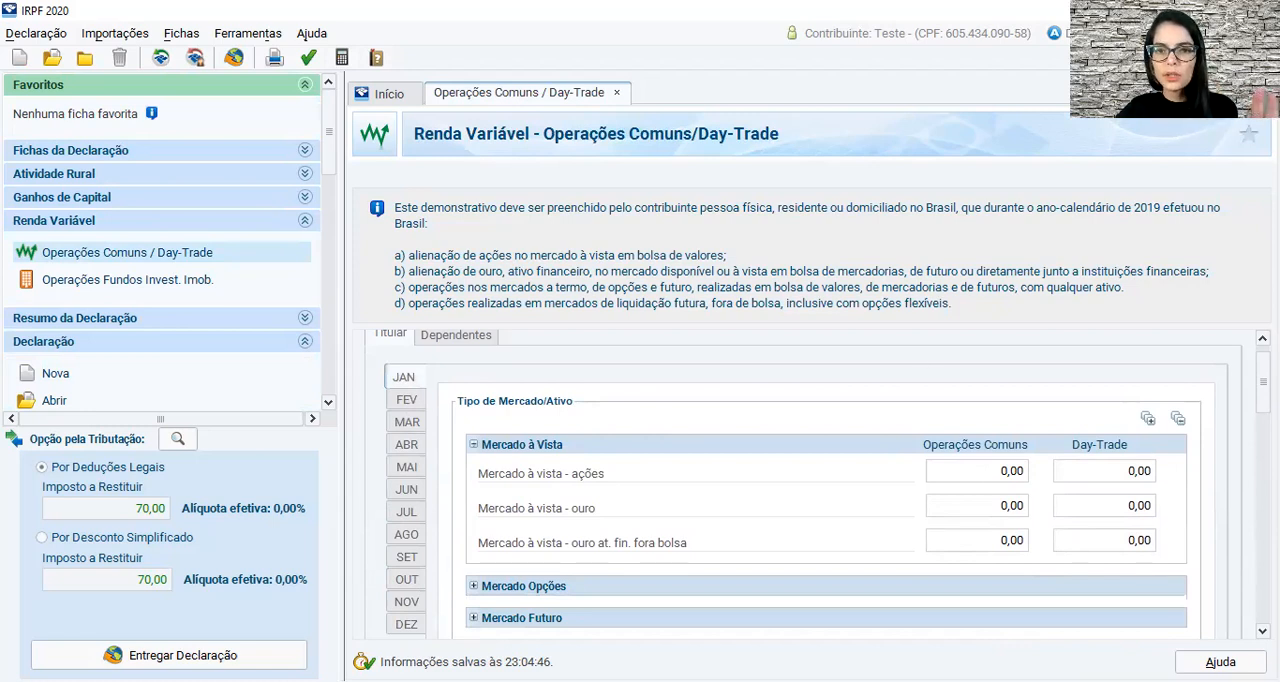
left_click(1005, 485)
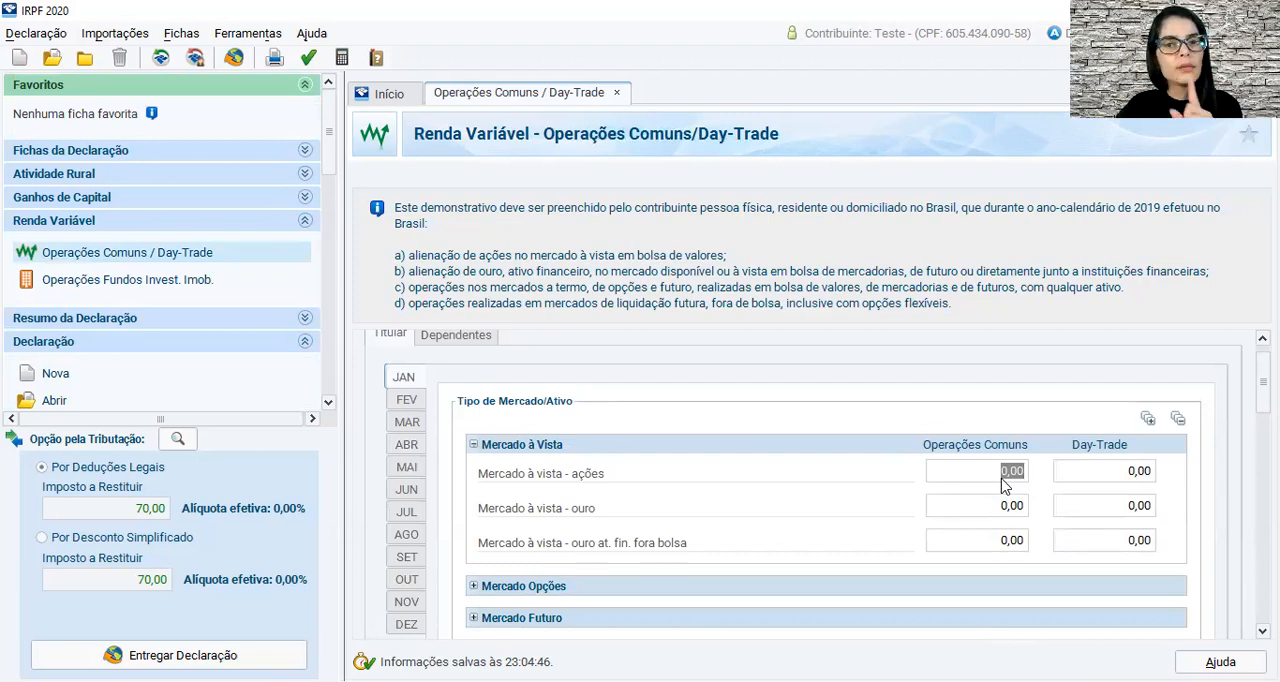
type("-25000")
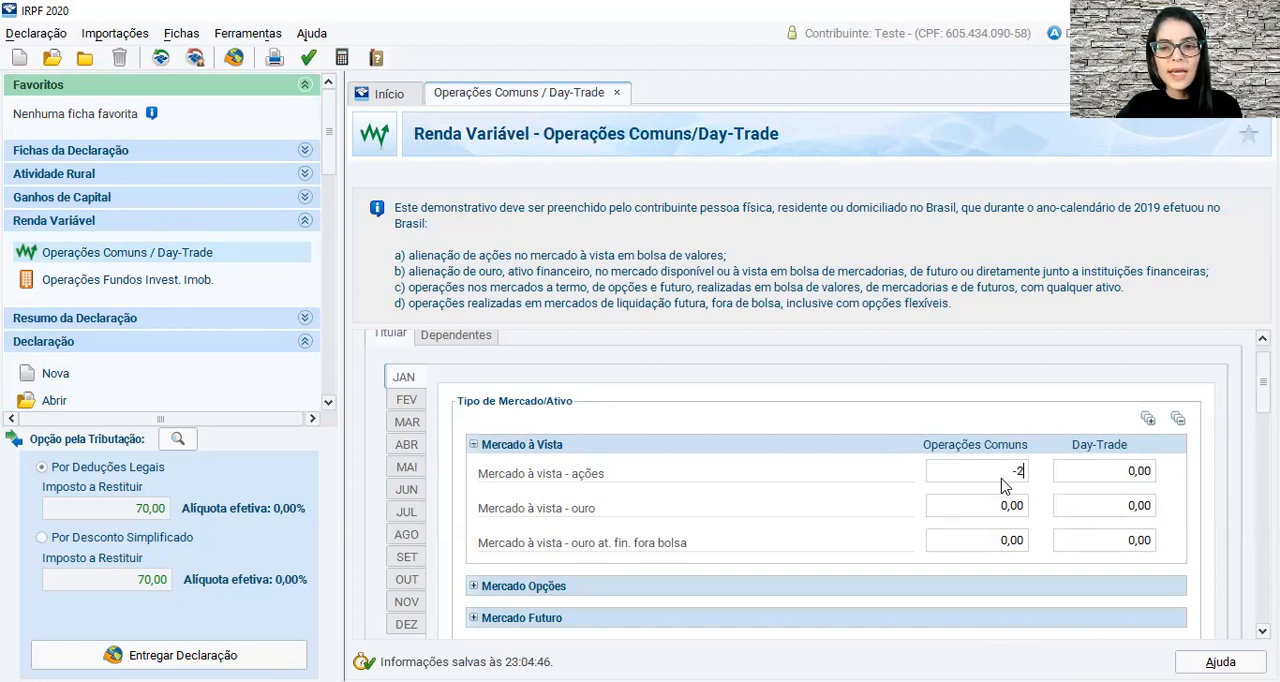
key("Tab")
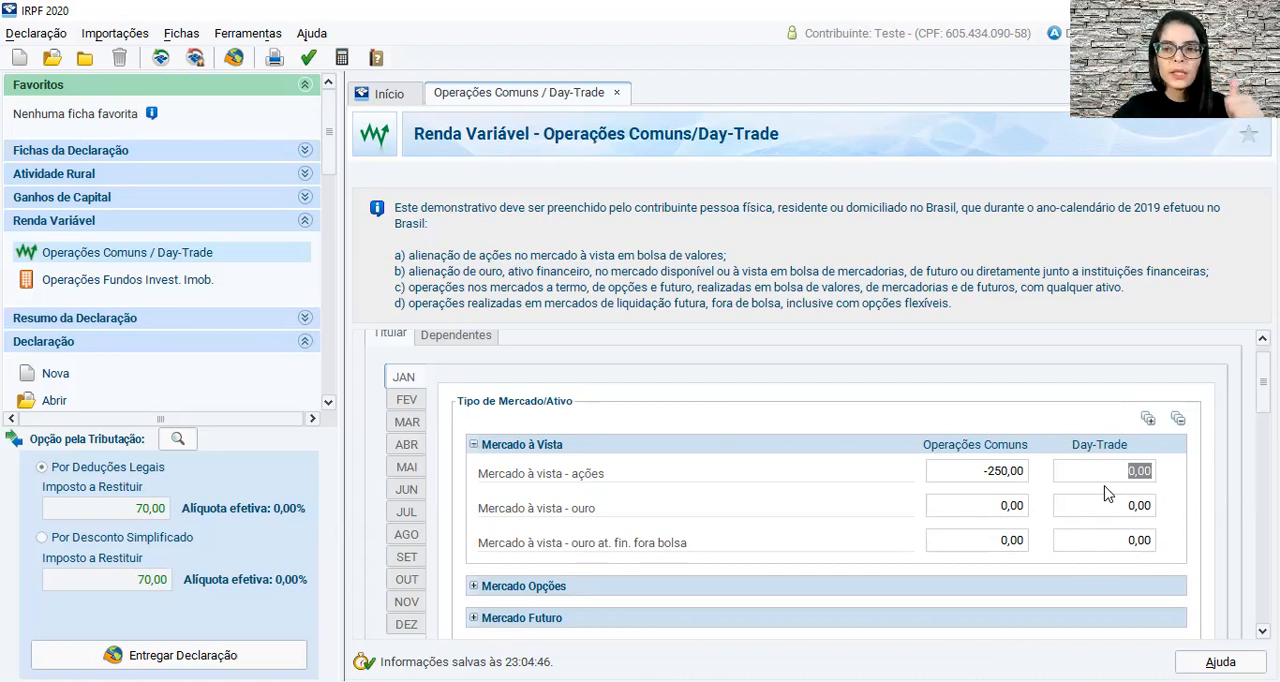
scroll(1263, 390, "down", 3)
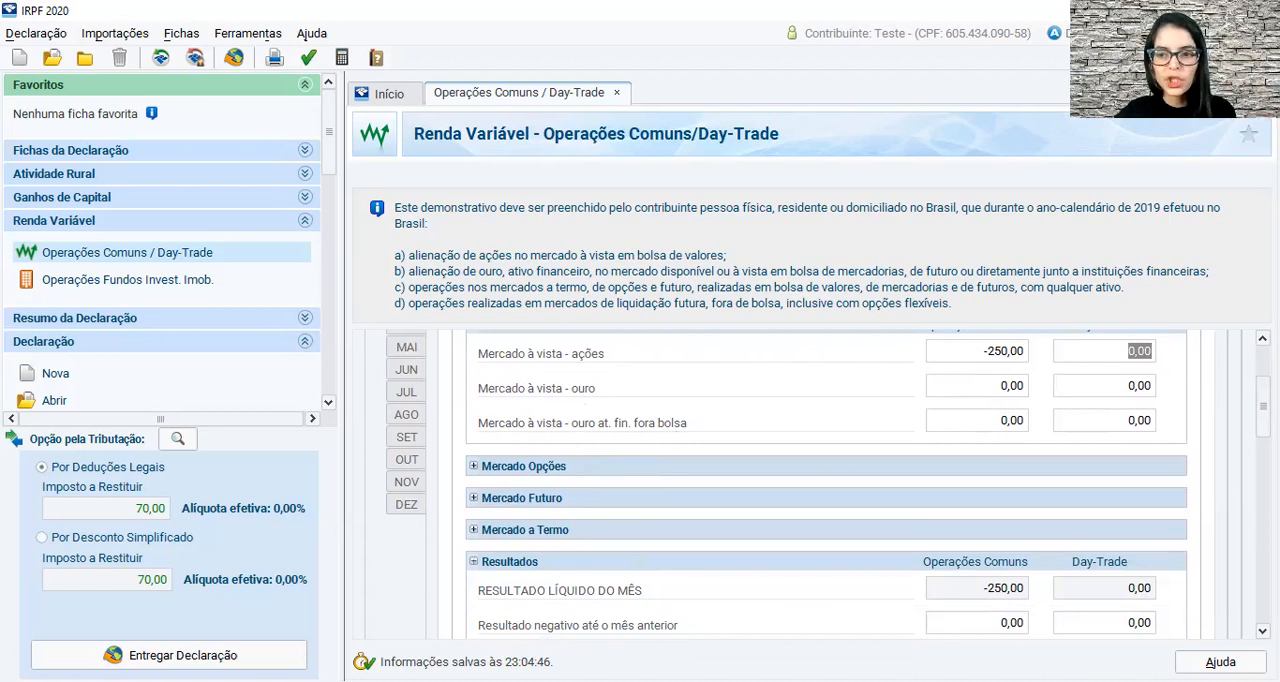
scroll(829, 484, "up", 1)
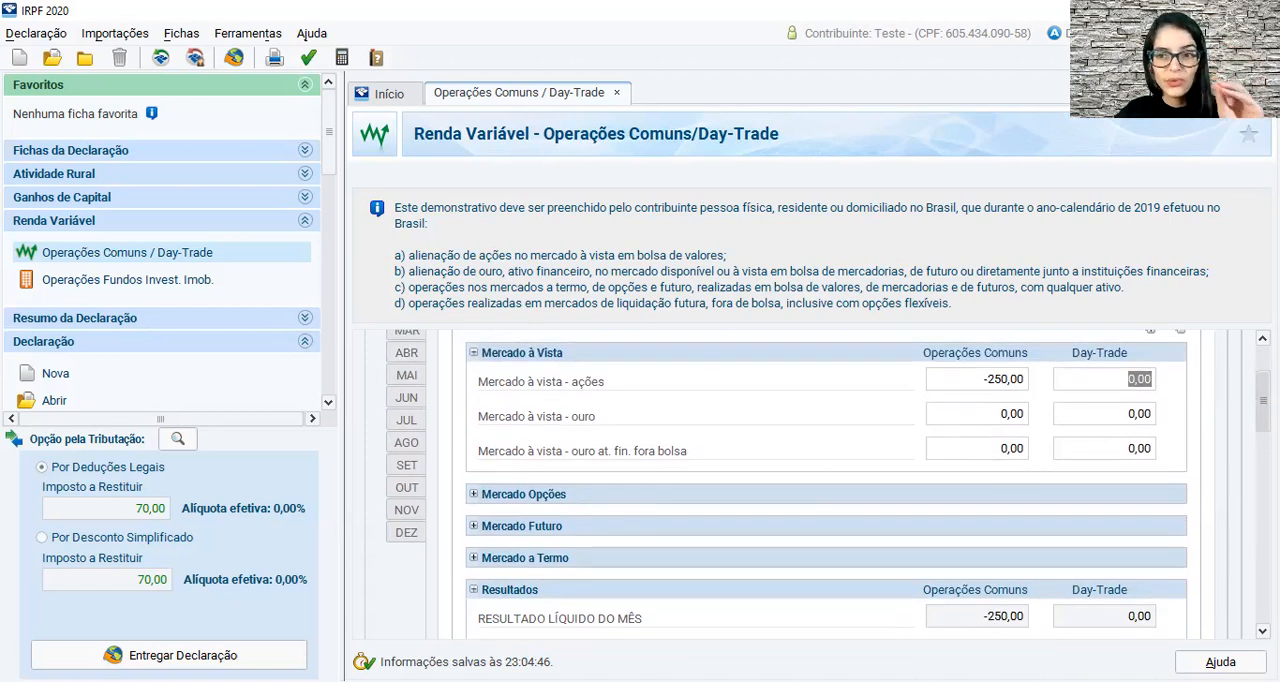
Review January's Resultados under Operações Comuns: the previous months' negative result, Base de Cálculo do Imposto and Prejuízo a compensar.
scroll(631, 359, "down", 3)
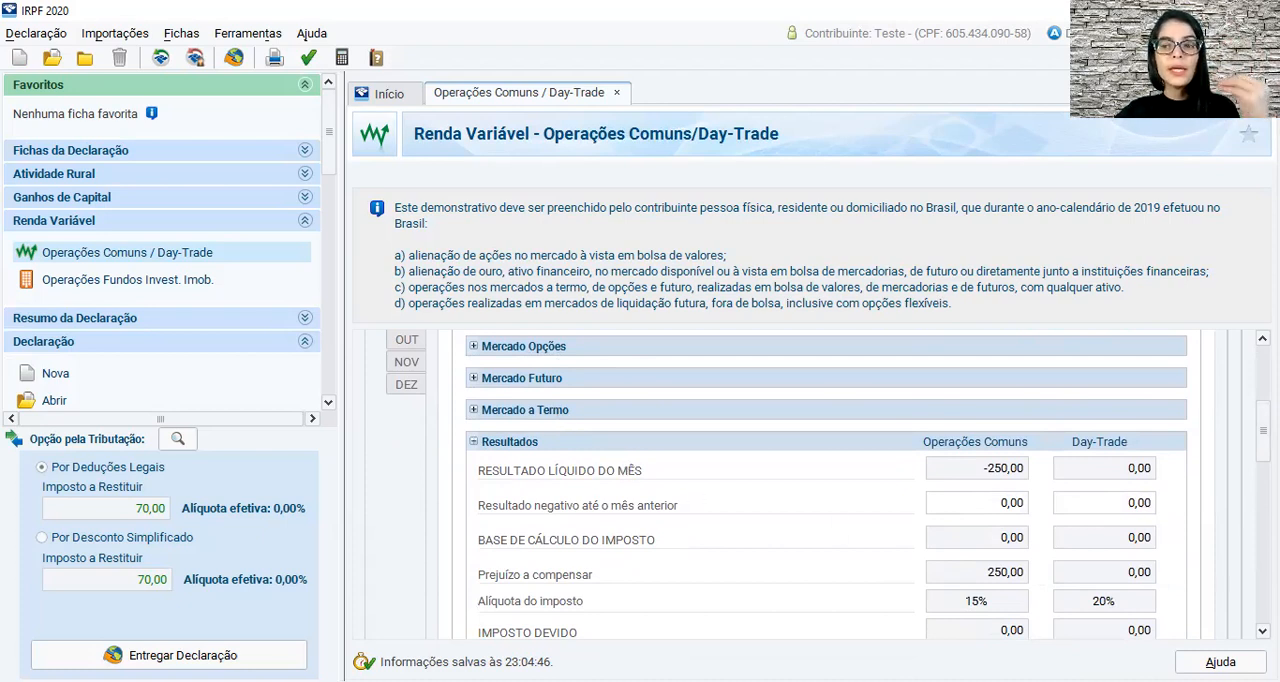
mouse_move(1263, 431)
left_mouse_down()
mouse_move(1263, 390)
mouse_move(1263, 431)
left_mouse_up()
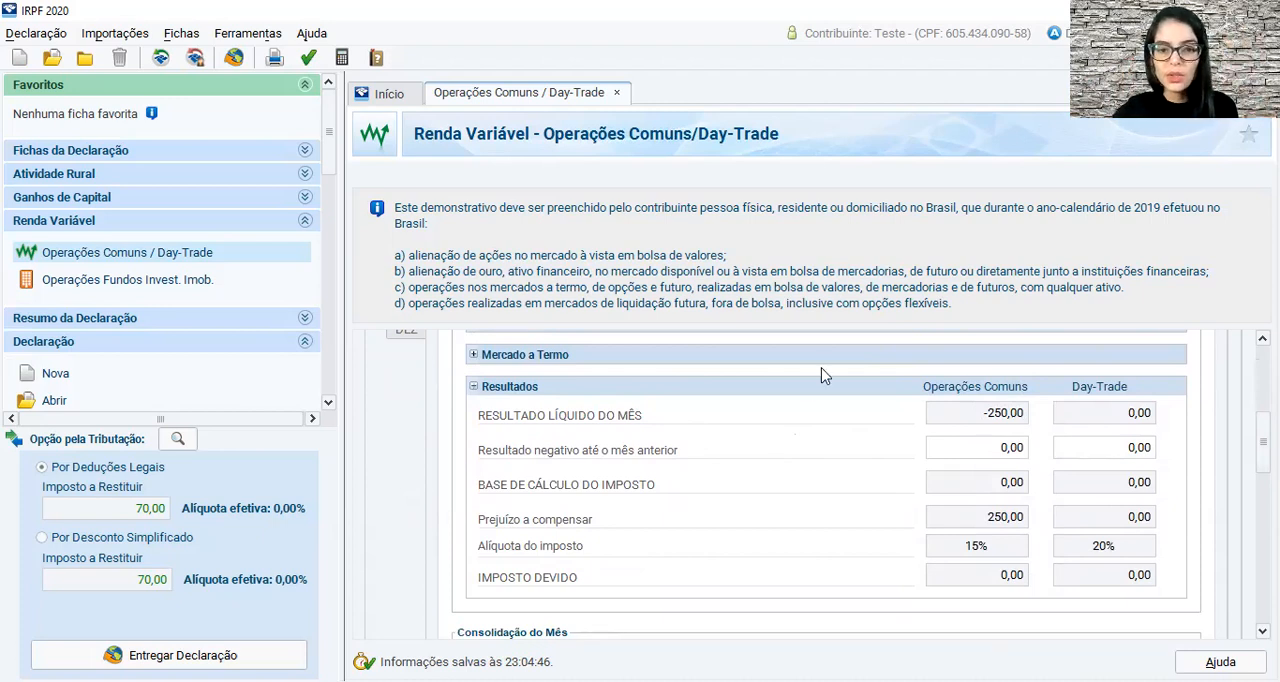
left_click(1014, 455)
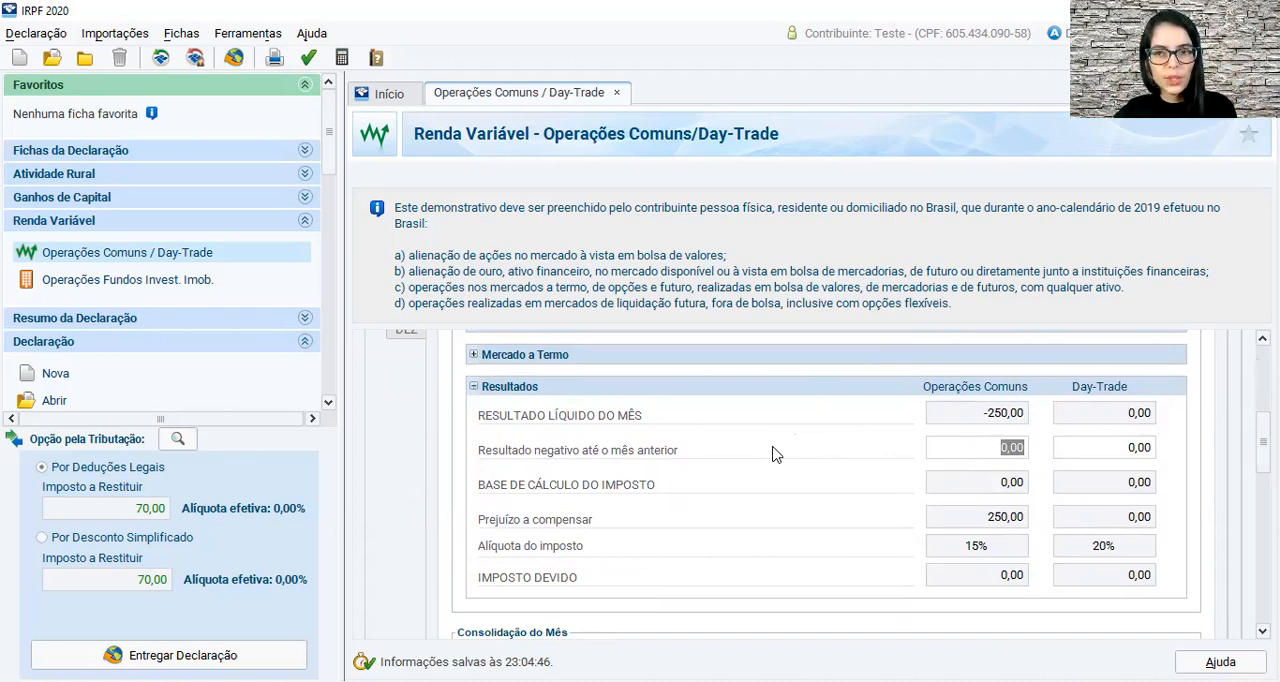
left_click(1001, 485)
left_click_drag(1263, 442, 1263, 461)
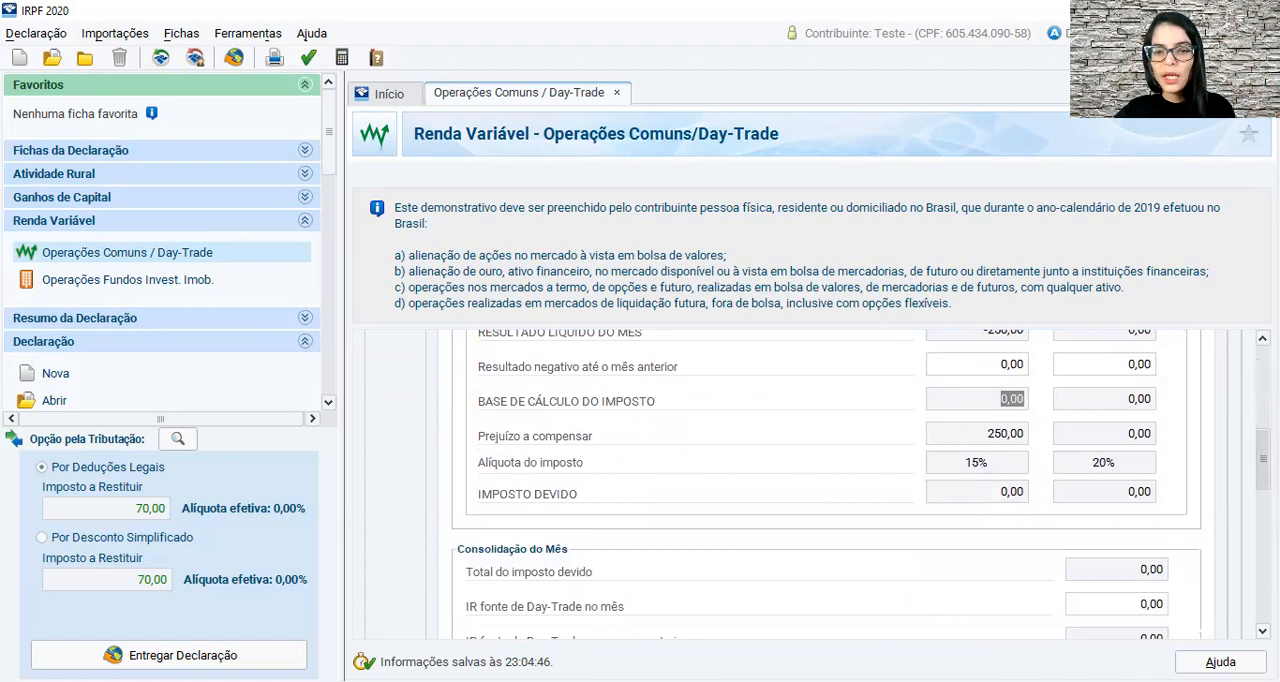
left_click(1013, 440)
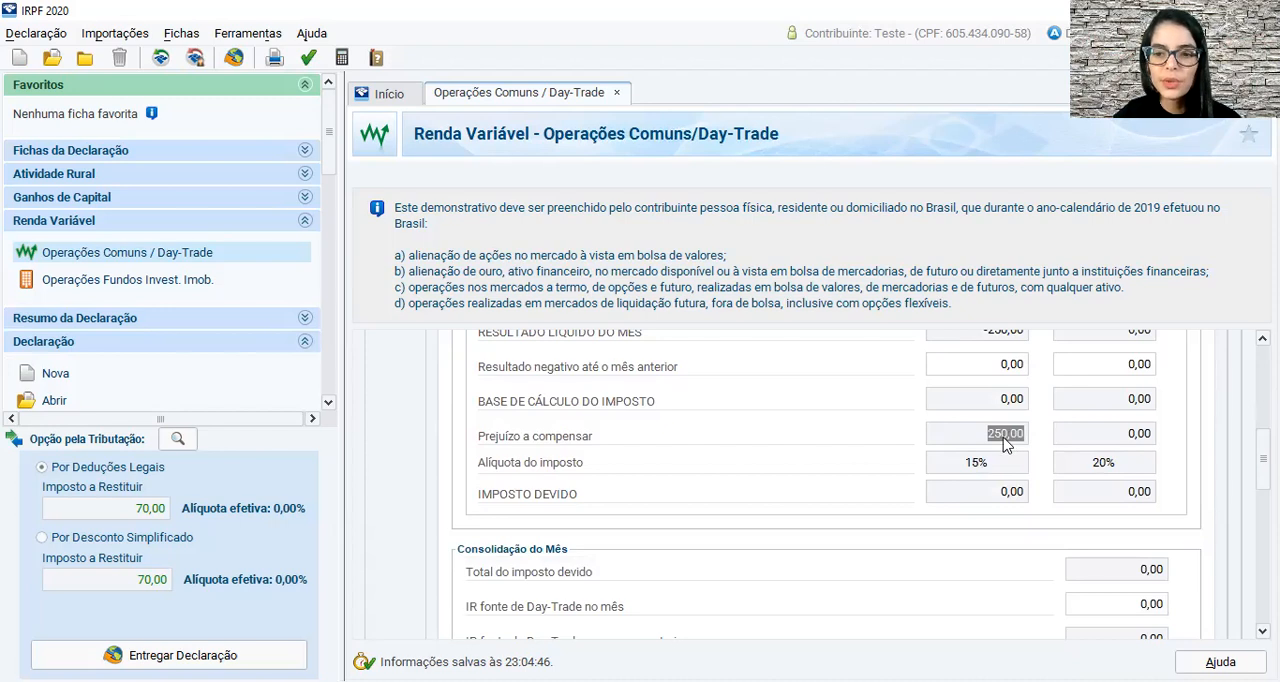
Enter 0,08 as IR fonte (Lei nº 11.033/2004) no mês in January's Consolidação do Mês.
scroll(1229, 487, "down", 1)
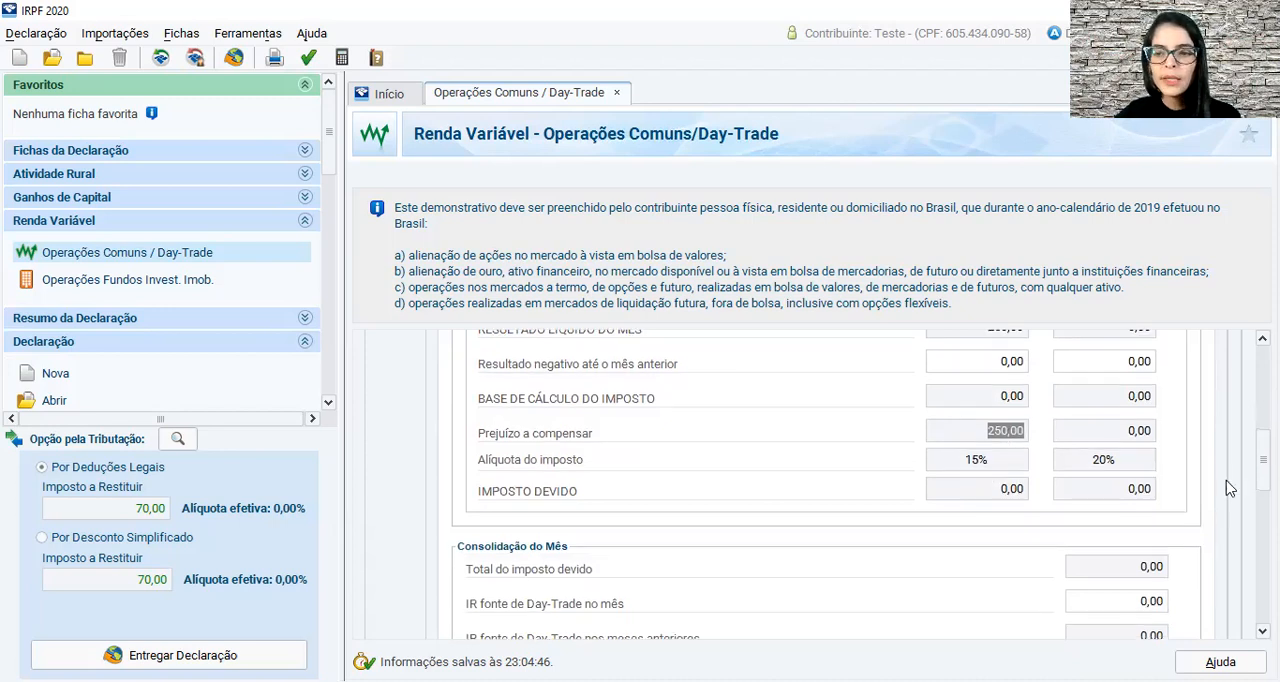
scroll(810, 484, "down", 5)
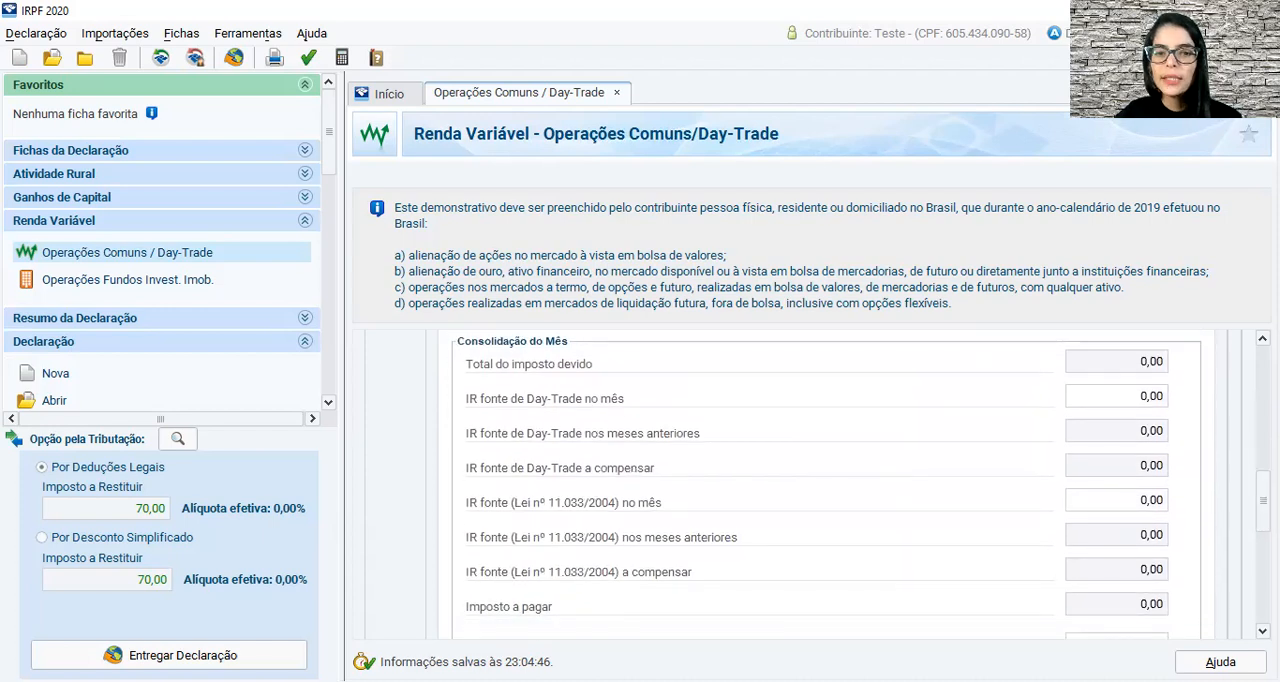
scroll(810, 484, "down", 1)
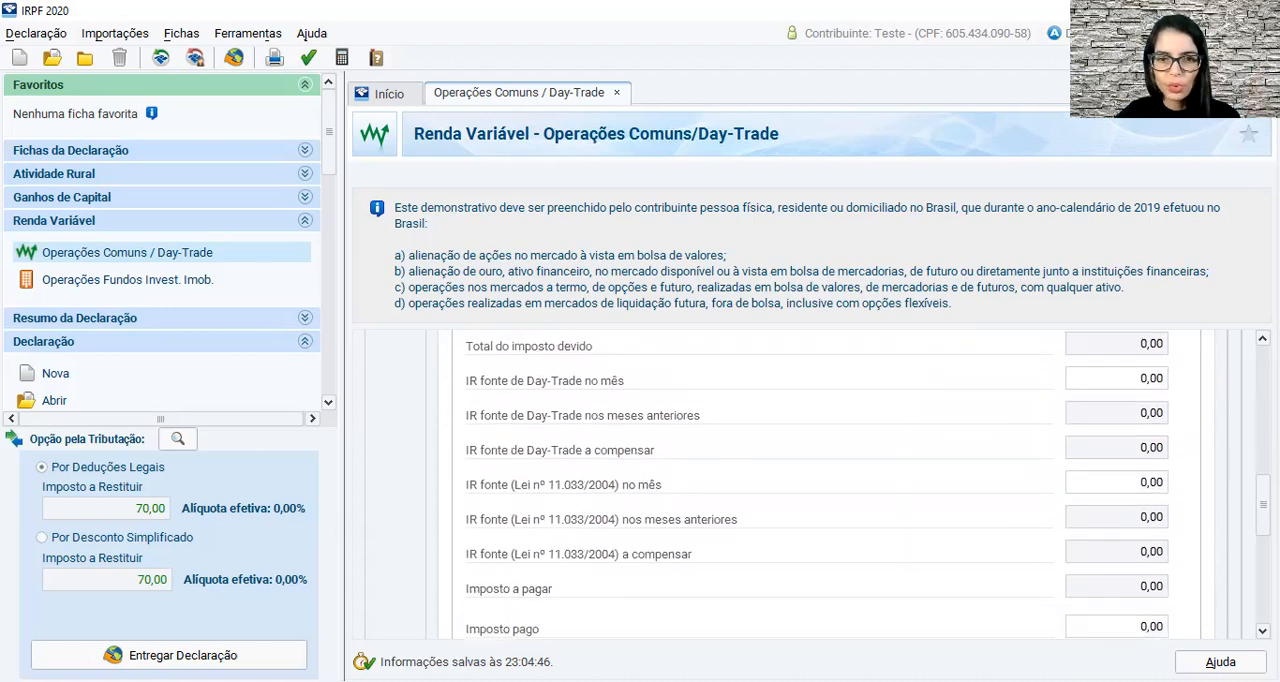
scroll(817, 483, "down", 1)
scroll(790, 455, "down", 2)
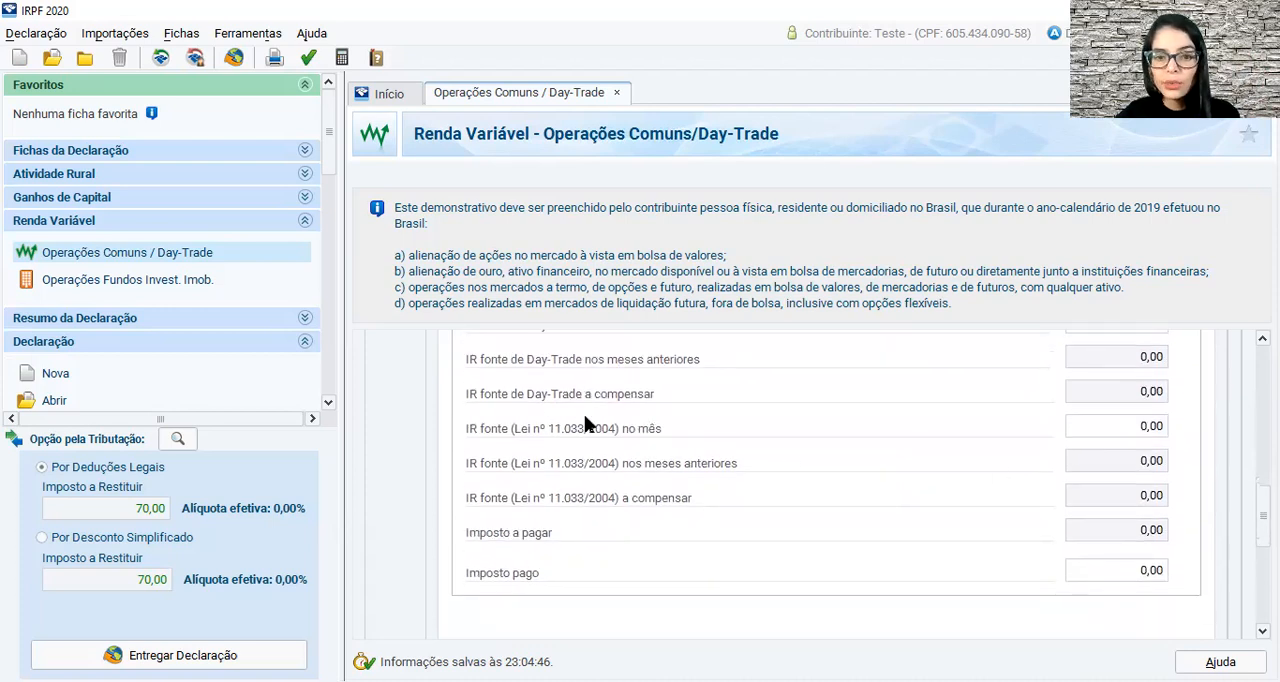
scroll(608, 441, "down", 1)
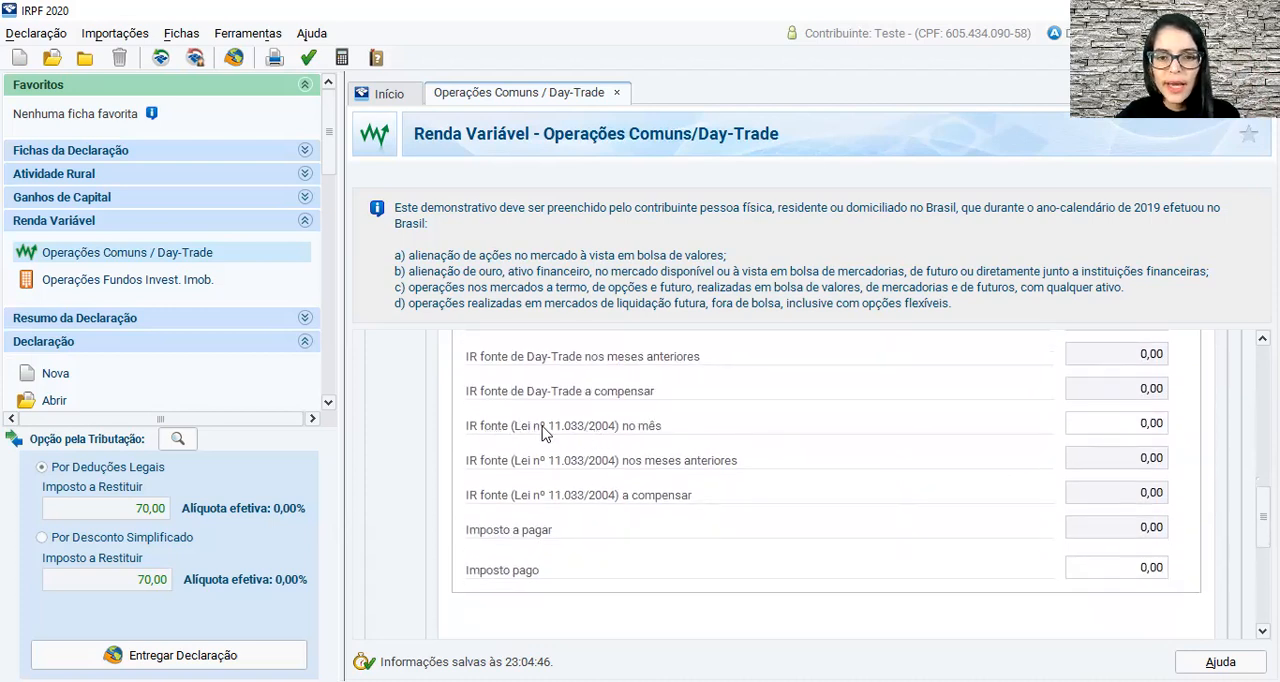
left_click(1137, 428)
type("0,0")
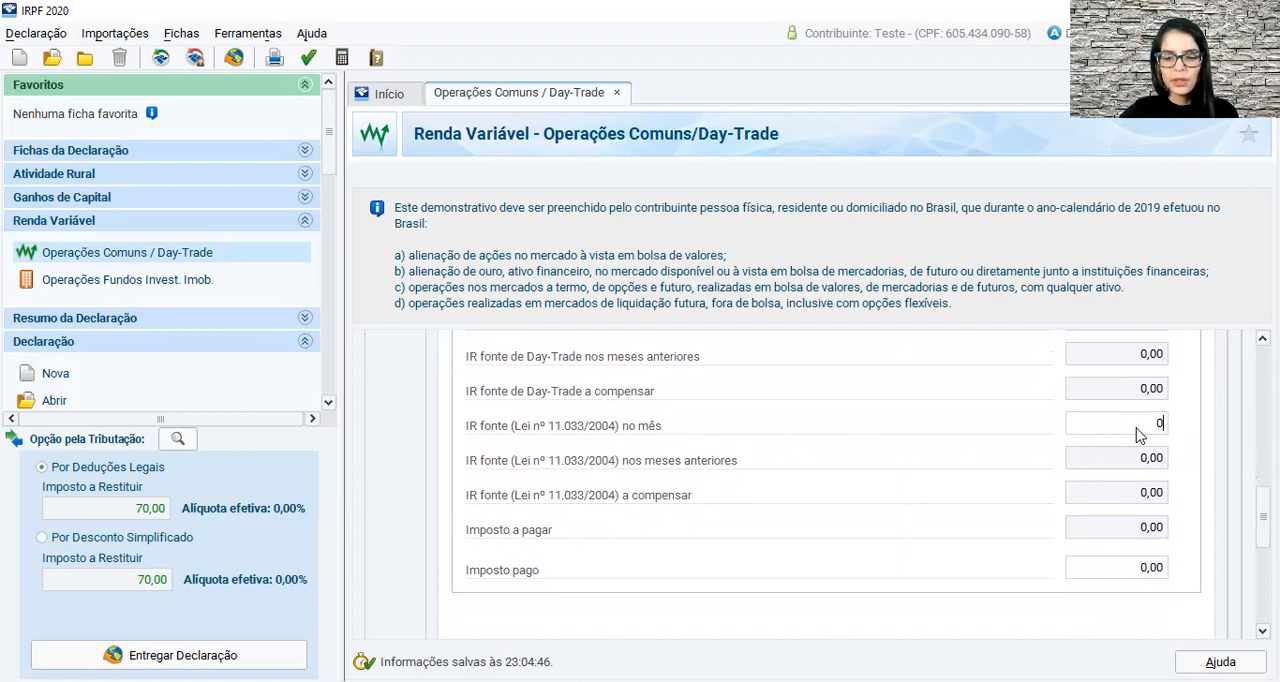
type("8")
left_click(1142, 569)
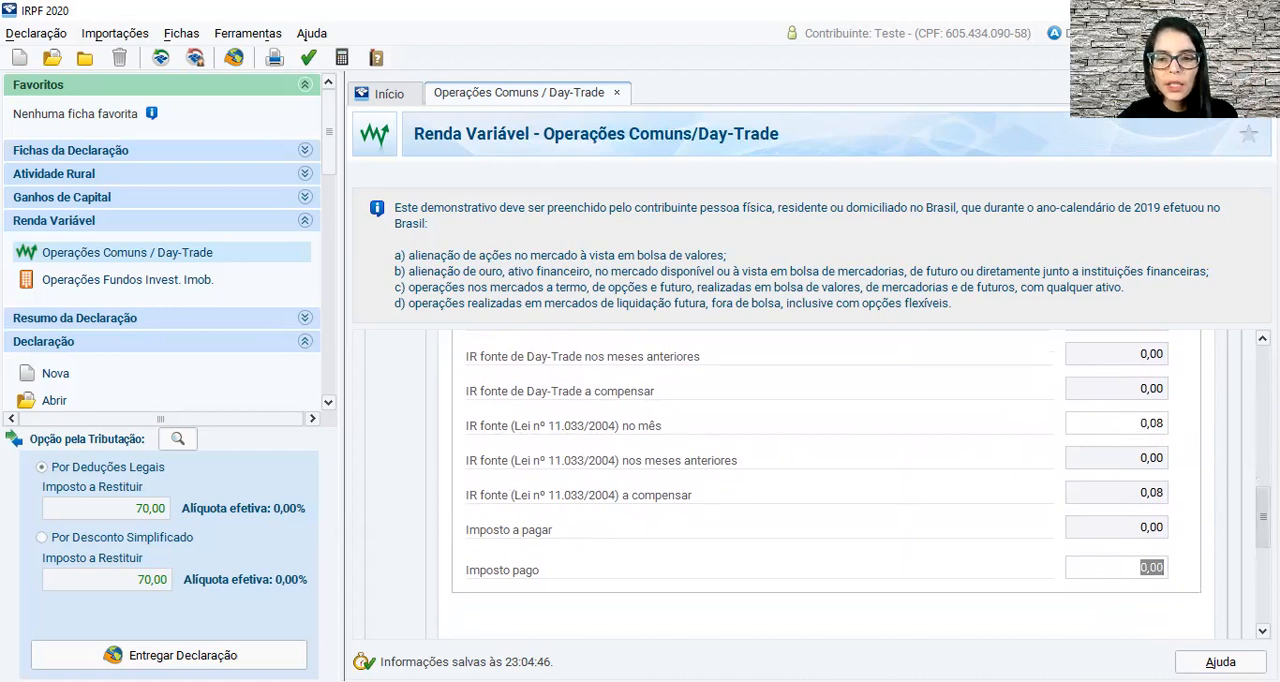
scroll(1207, 549, "down", 5)
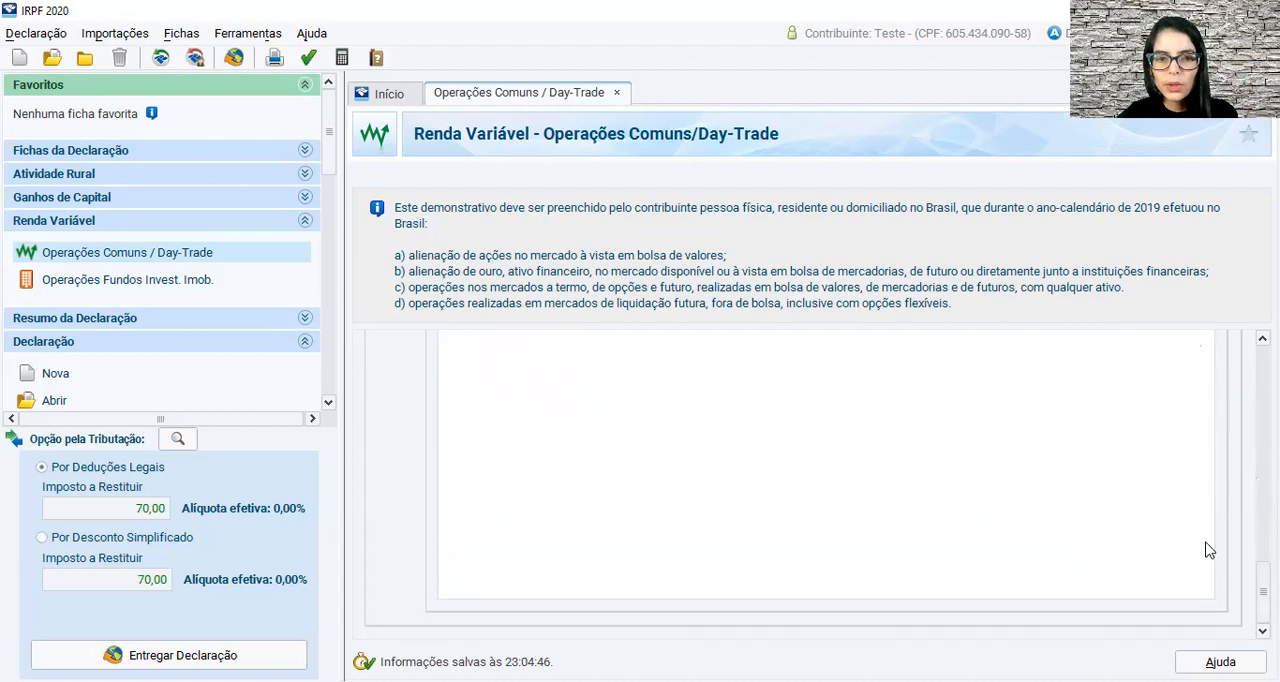
Open the Titular's February form and check the loss carried over from January in Resultados.
scroll(446, 440, "up", 10)
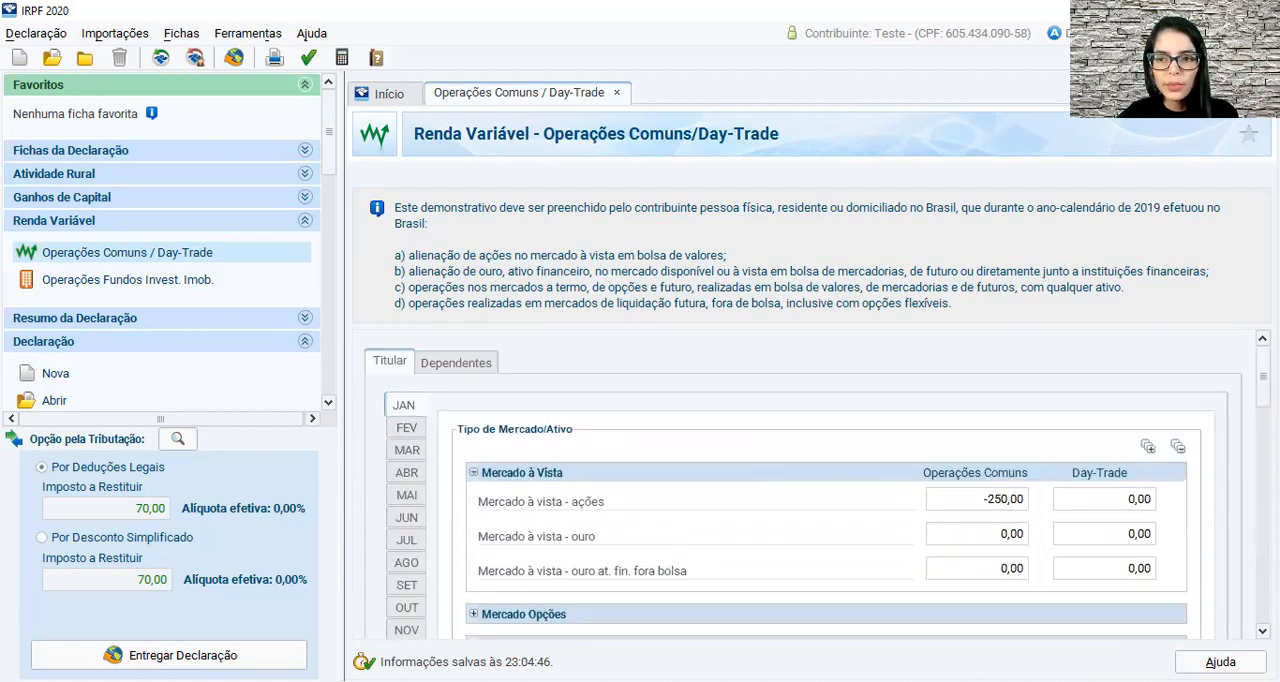
left_click(406, 428)
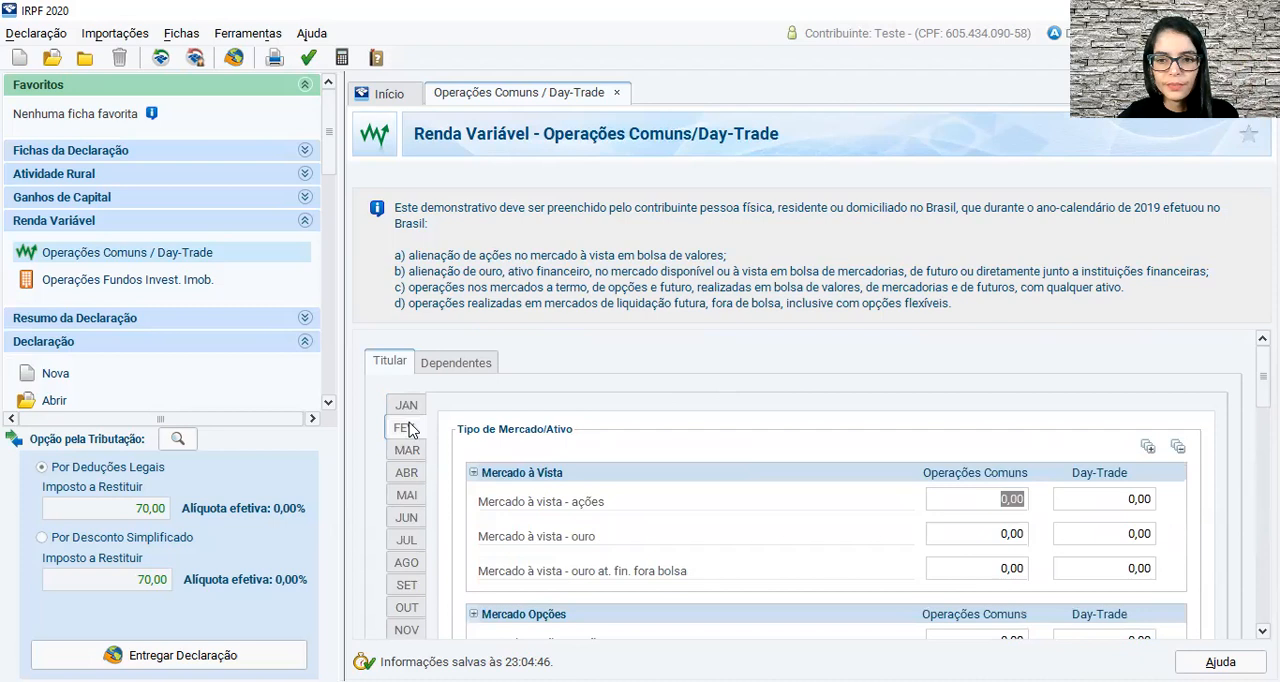
scroll(770, 515, "down", 5)
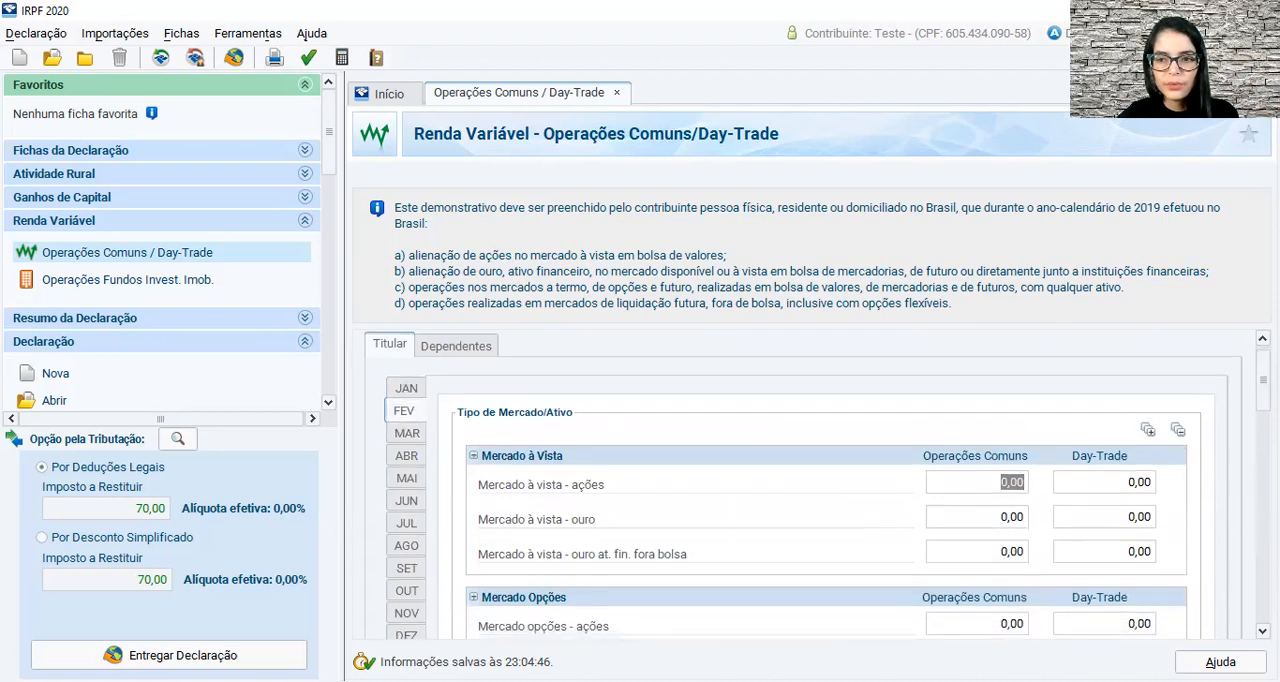
scroll(1055, 514, "down", 8)
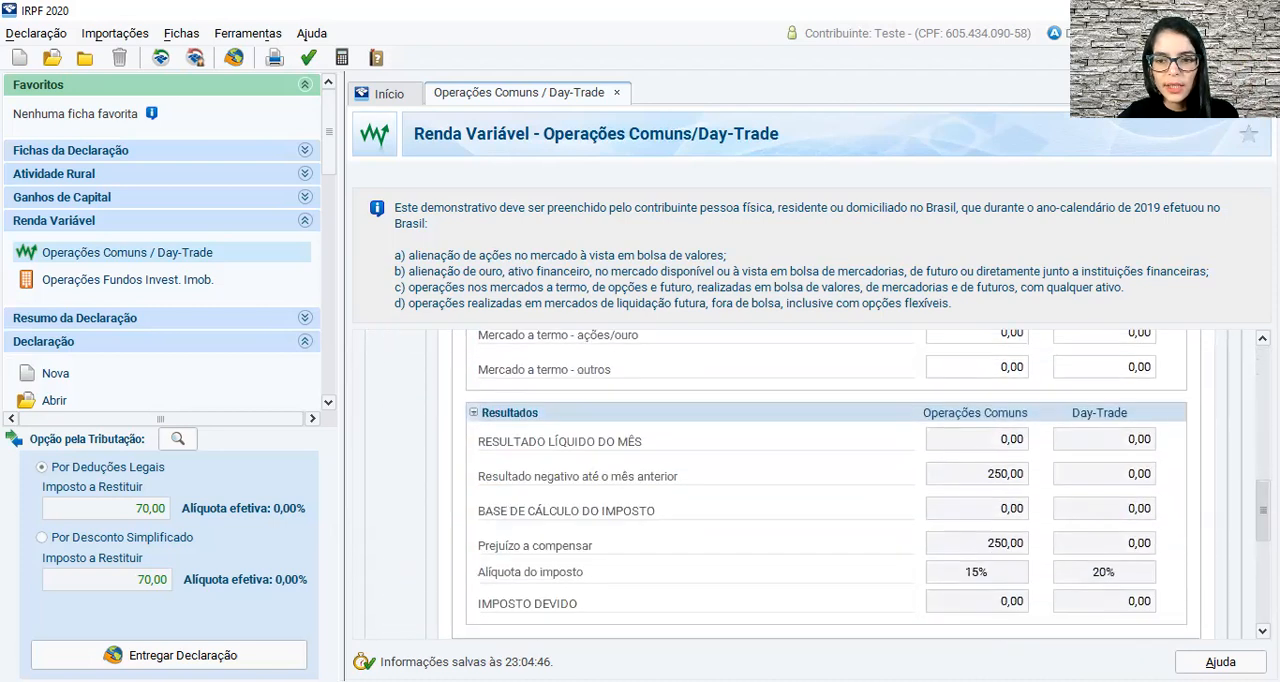
scroll(1055, 514, "up", 3)
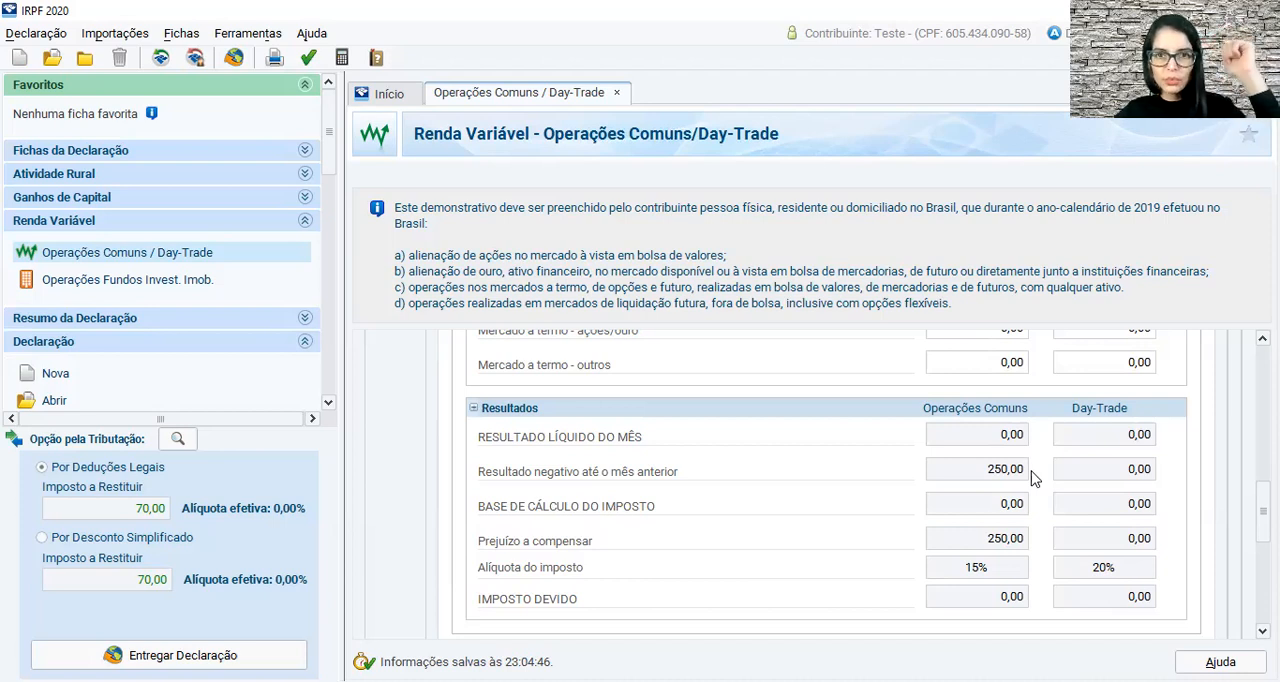
Enter a gain of 100,00 for February under Mercado à vista - ações, Operações Comuns.
scroll(1187, 543, "up", 15)
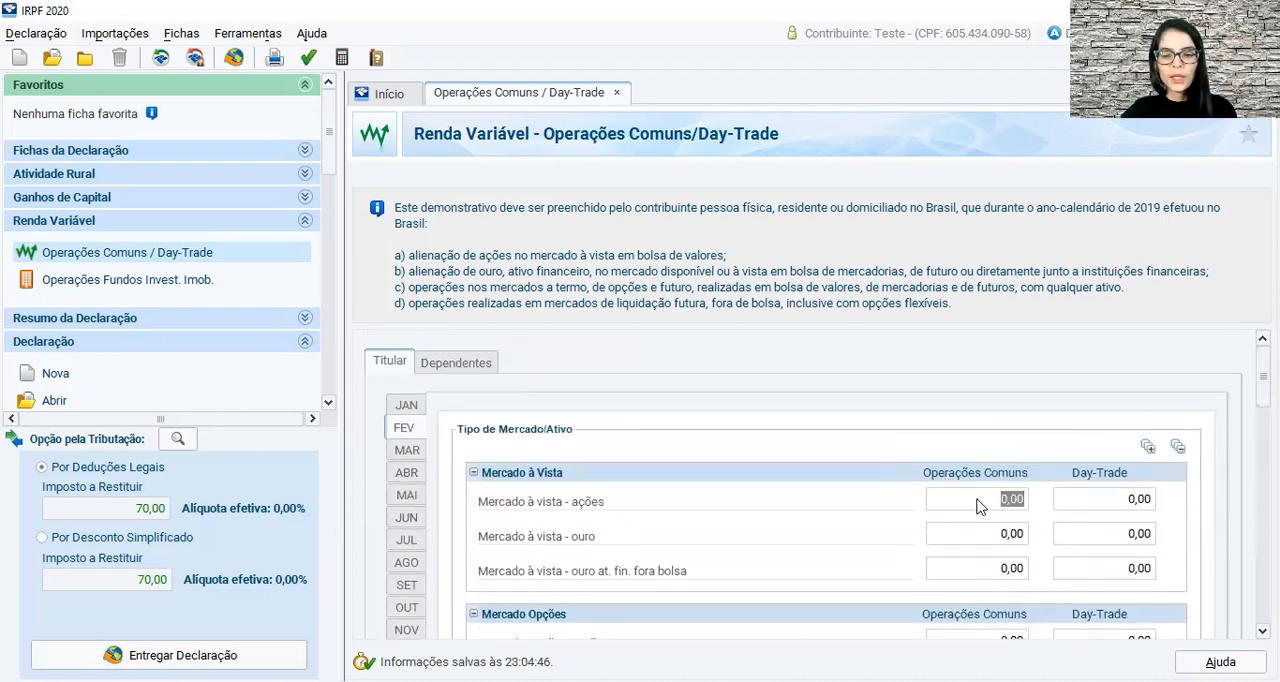
type("100")
key("Tab")
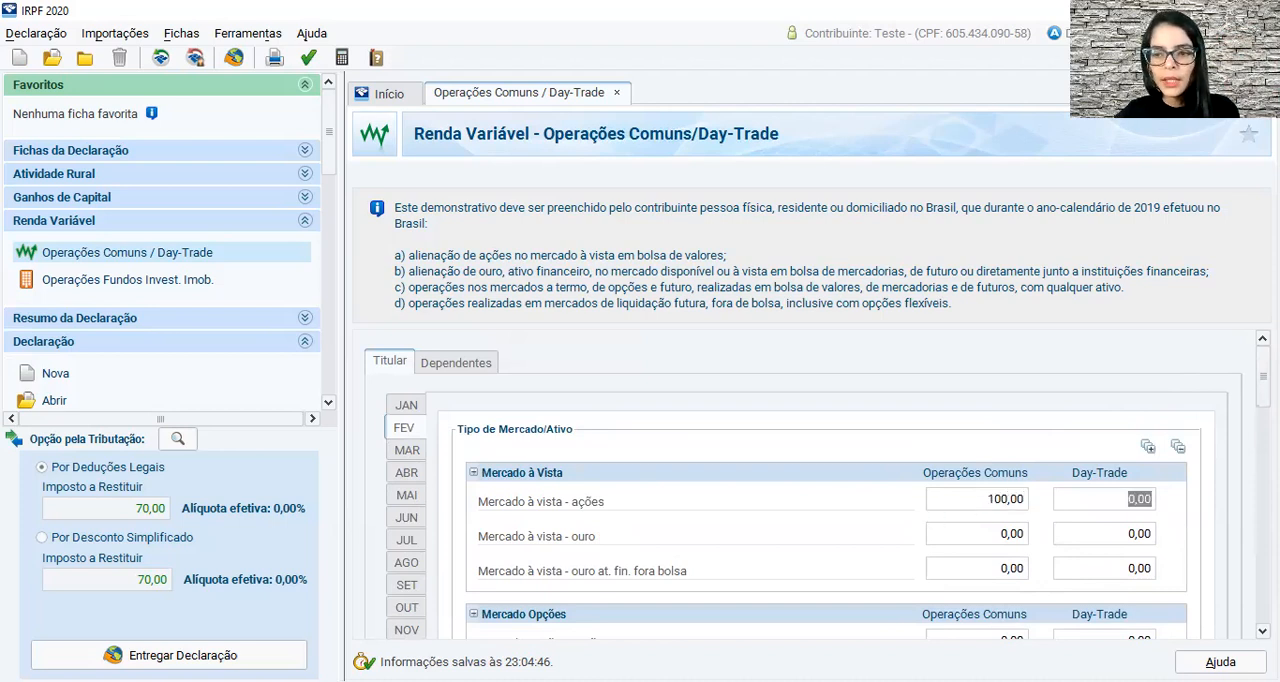
Collapse February's Mercado Futuro, Mercado a Termo and Mercado Opções sections and check how Resultados offsets the loss.
scroll(818, 485, "down", 5)
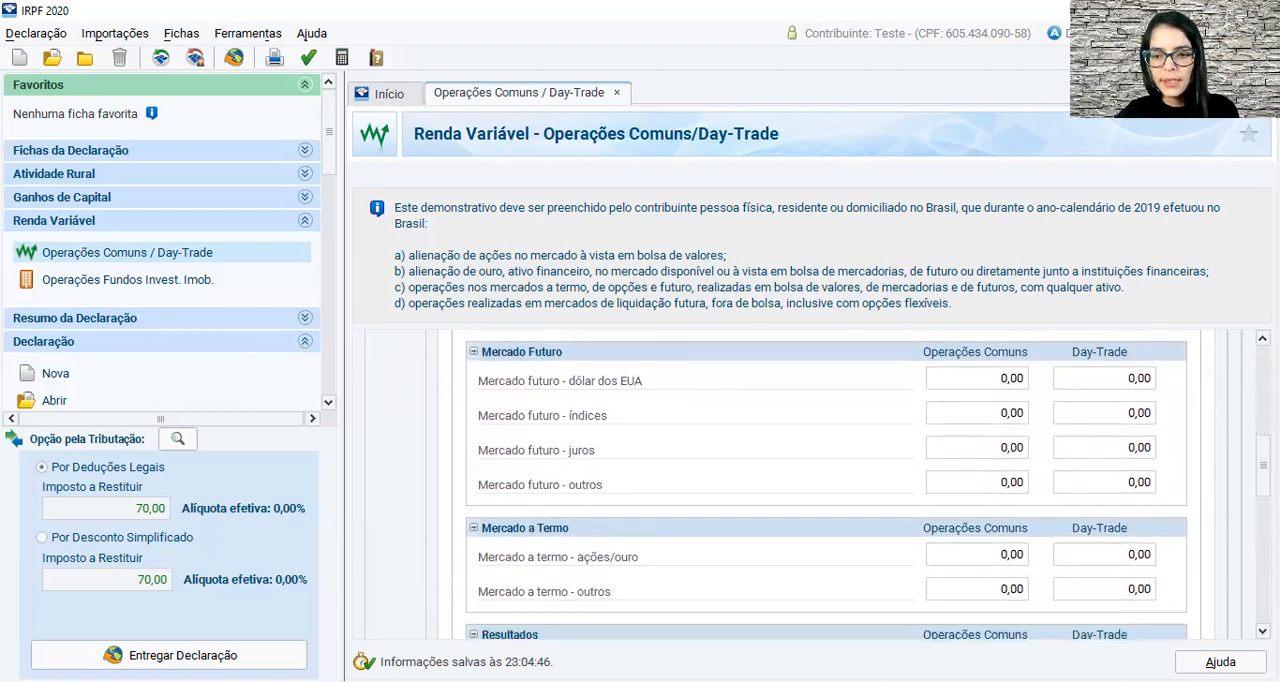
scroll(818, 485, "down", 1)
scroll(603, 481, "up", 3)
left_click(474, 505)
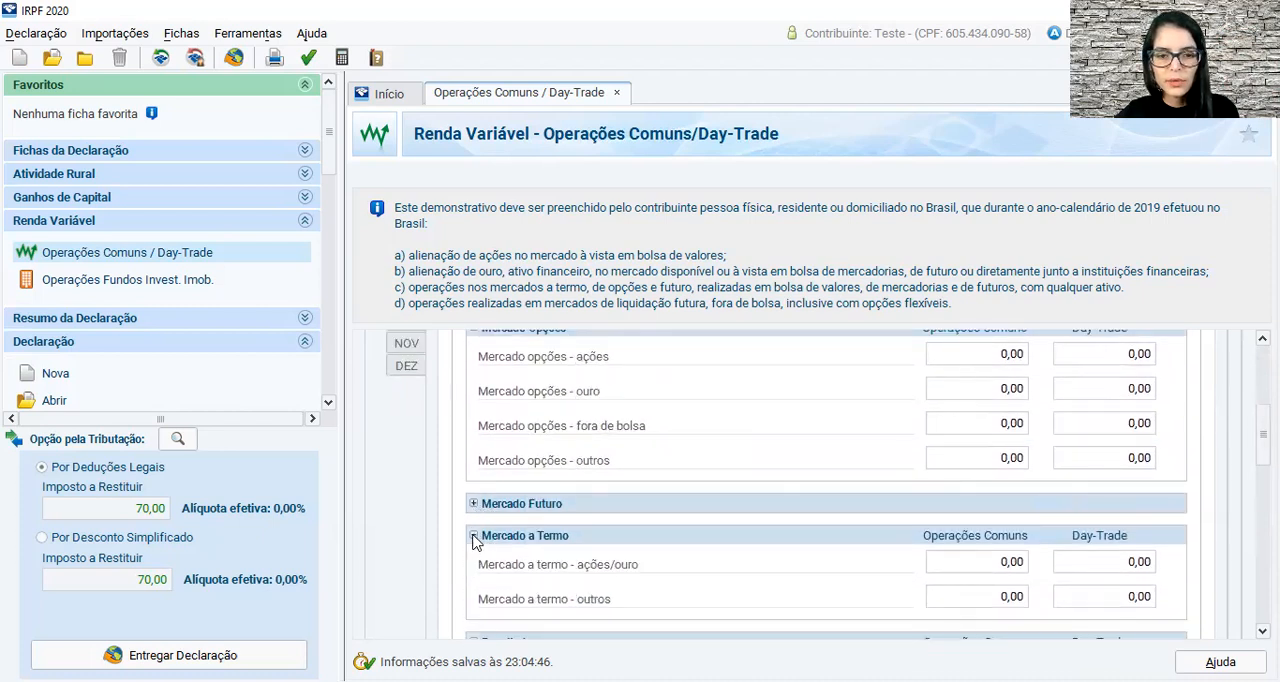
left_click(474, 537)
scroll(476, 530, "up", 1)
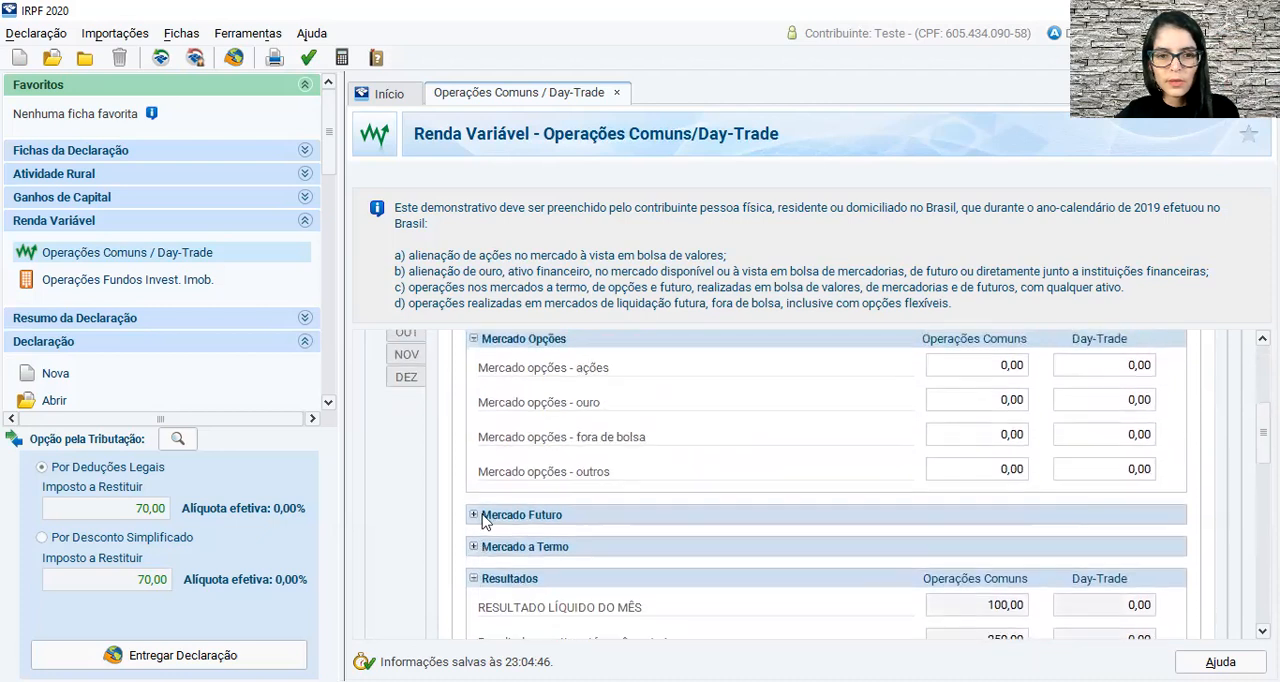
left_click(474, 338)
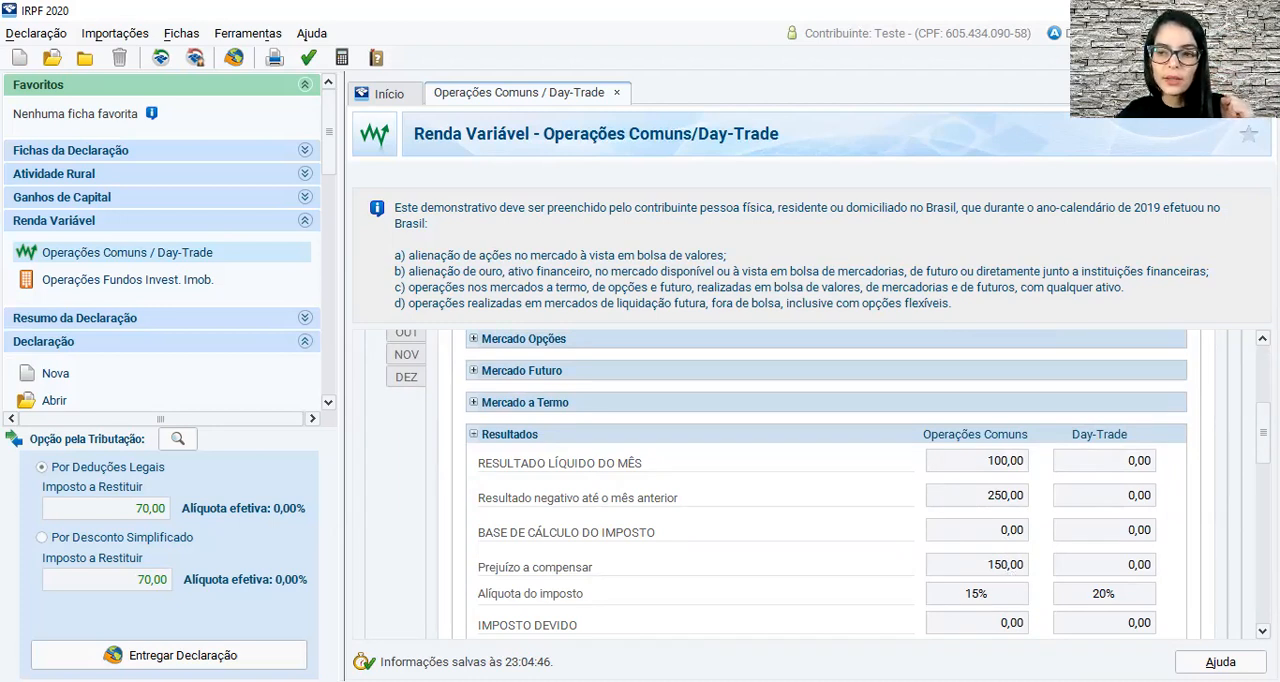
scroll(780, 480, "down", 2)
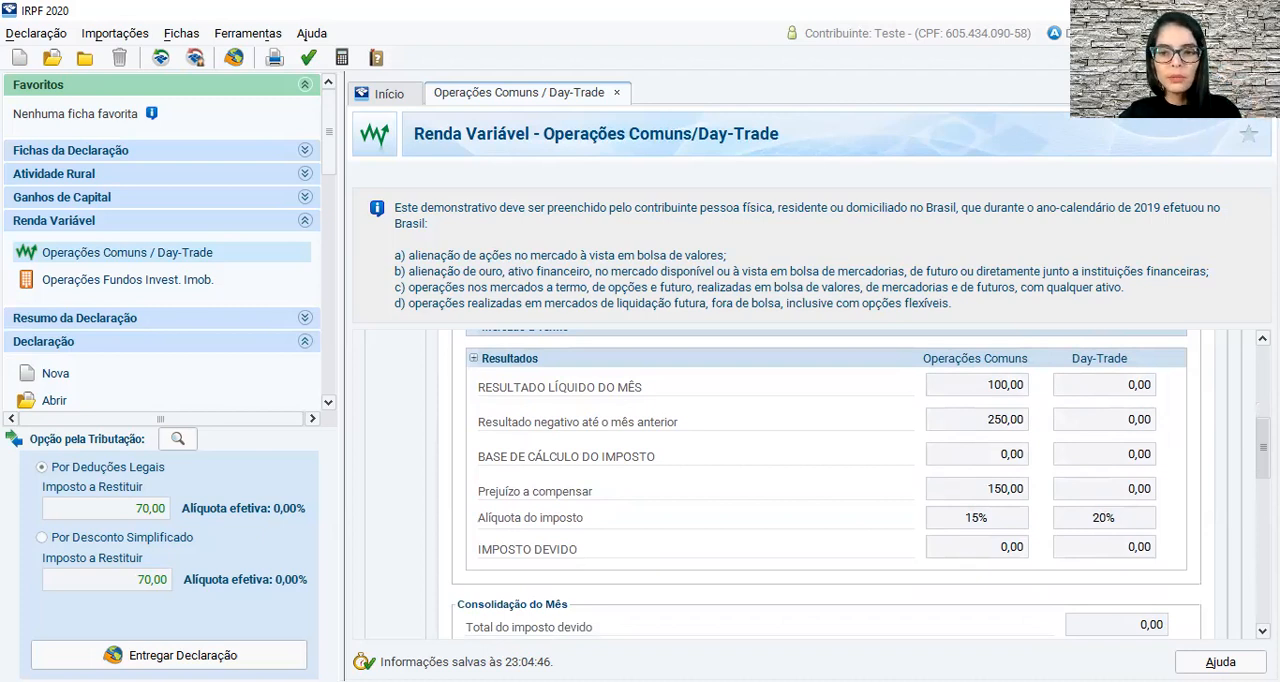
Set February's Mercado à vista - ações gain under Operações Comuns to 1.000,00 and check the tax due in Resultados.
scroll(826, 480, "up", 2)
scroll(1049, 451, "up", 2)
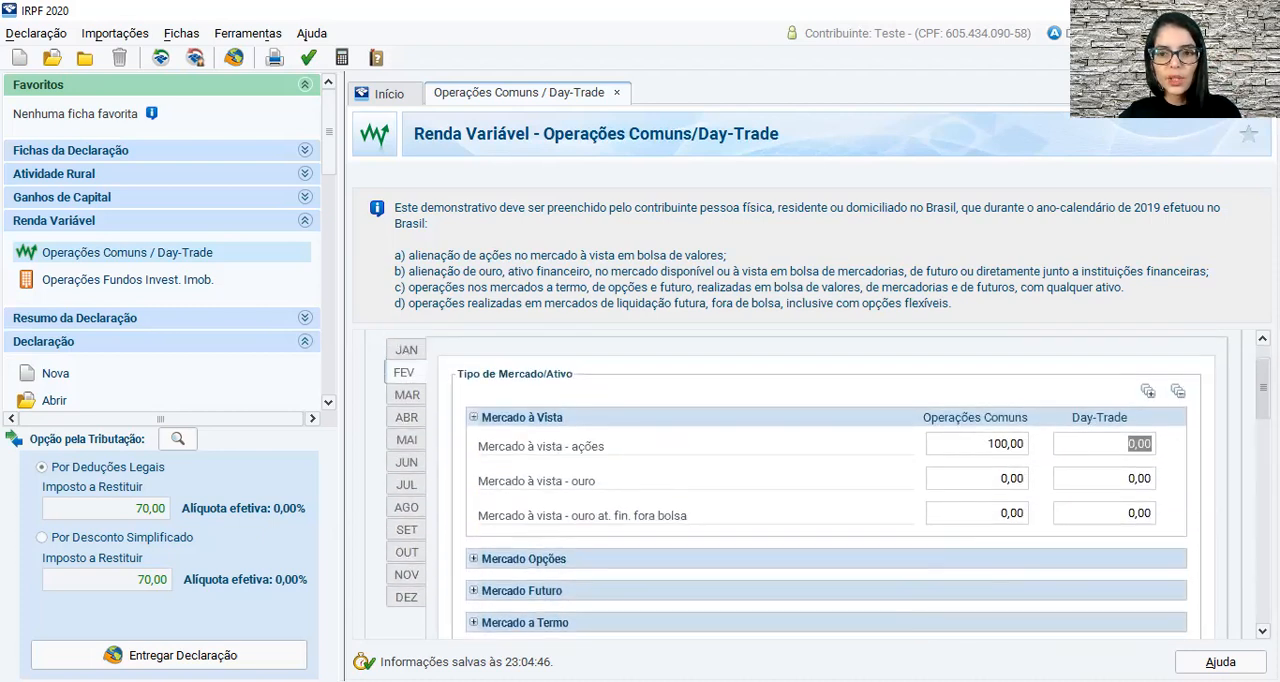
left_click(990, 478)
left_click(990, 478)
type("1000")
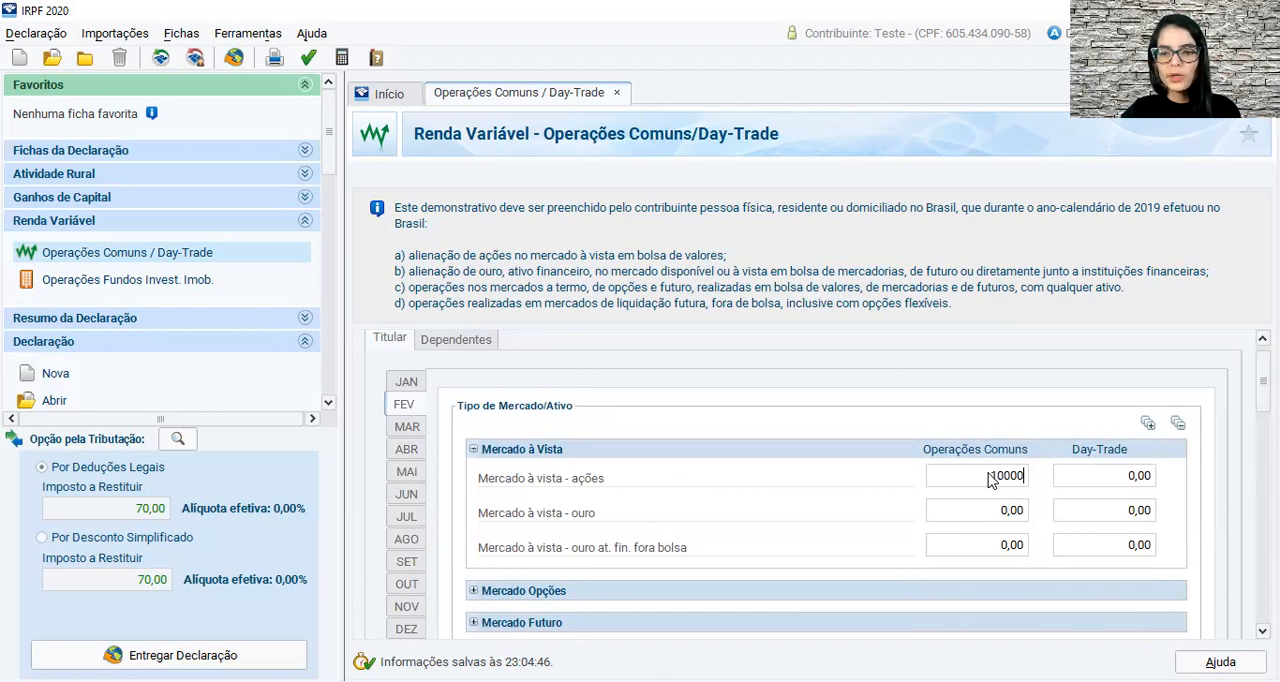
key("Tab")
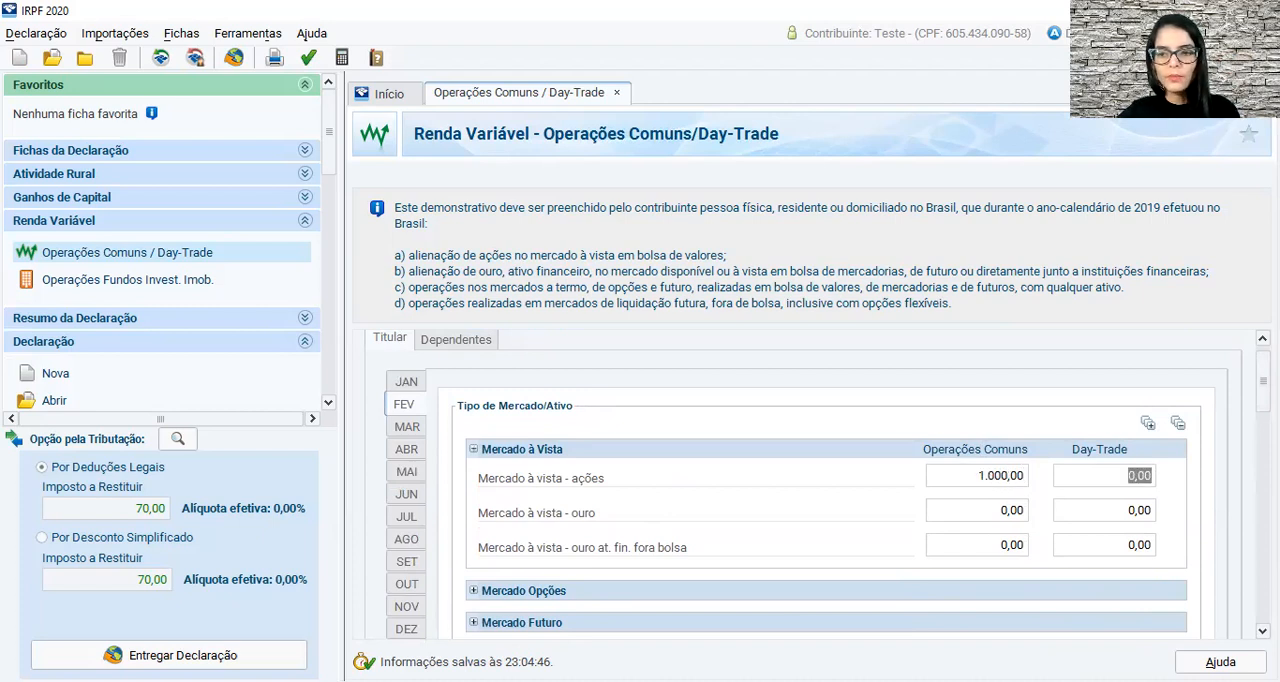
scroll(1262, 390, "down", 3)
scroll(997, 400, "down", 8)
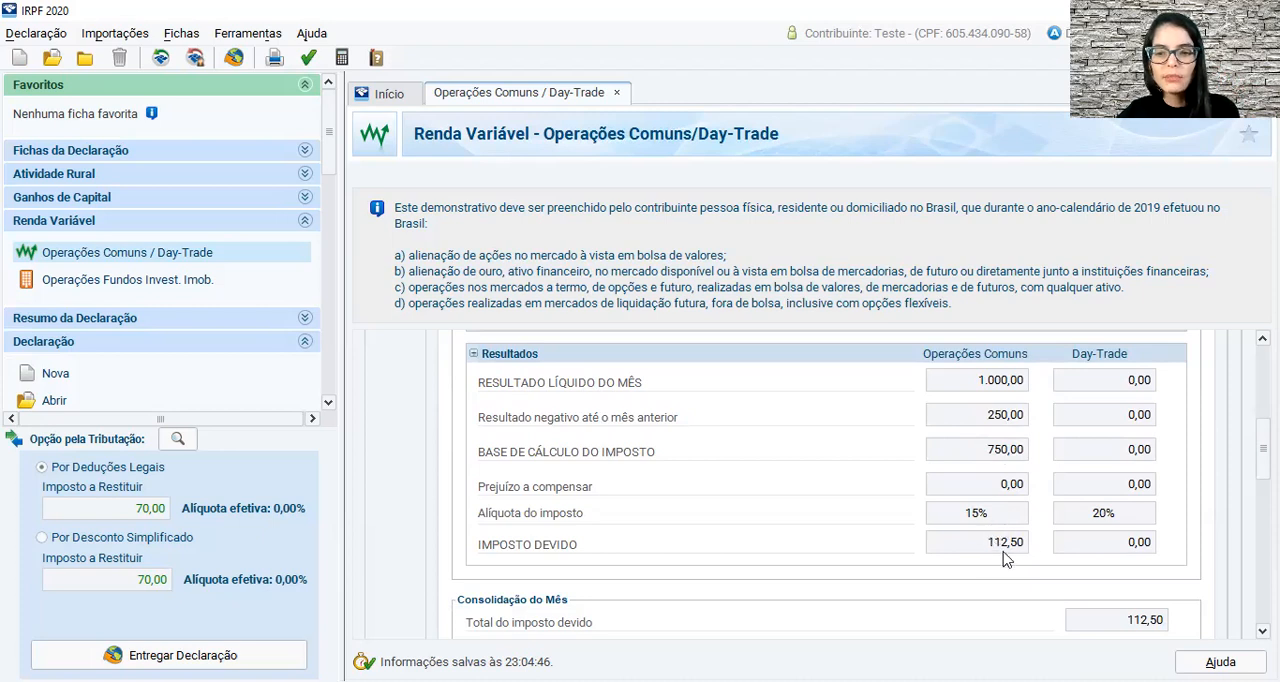
Enter 112,42 as Imposto pago in February's Consolidação do Mês and review the month's withheld-tax fields.
scroll(860, 485, "down", 5)
scroll(860, 485, "down", 2)
scroll(810, 485, "down", 1)
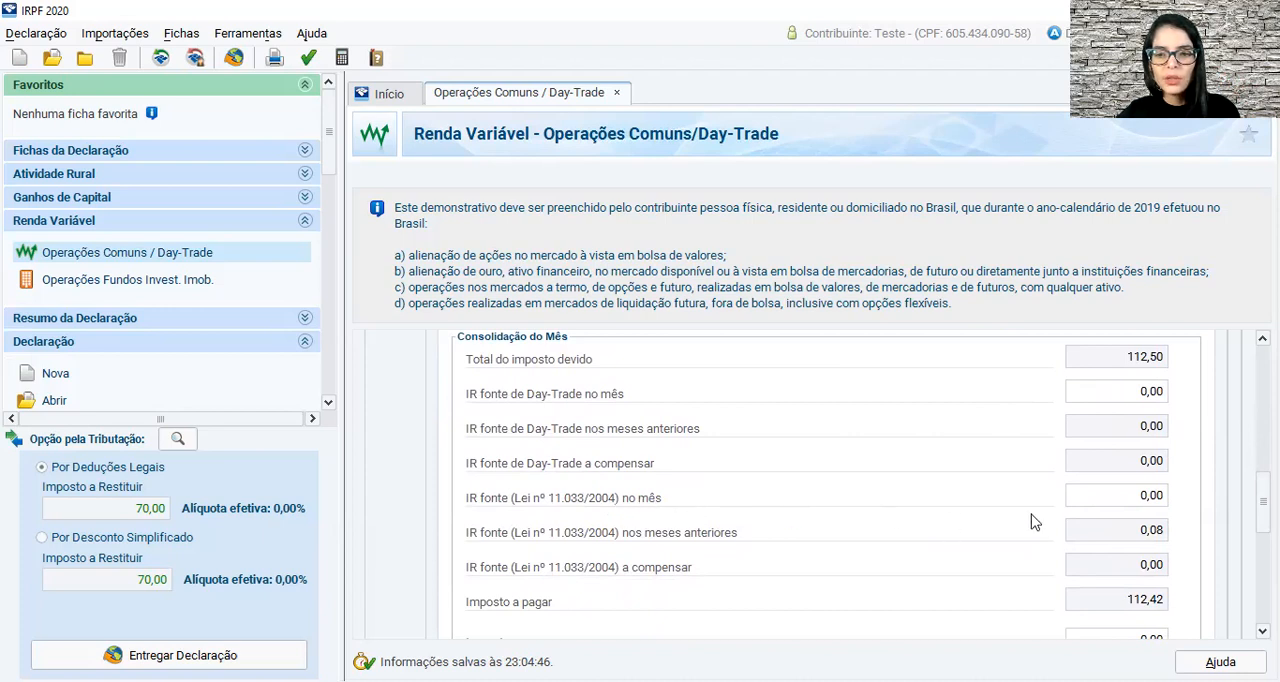
left_click(1119, 497)
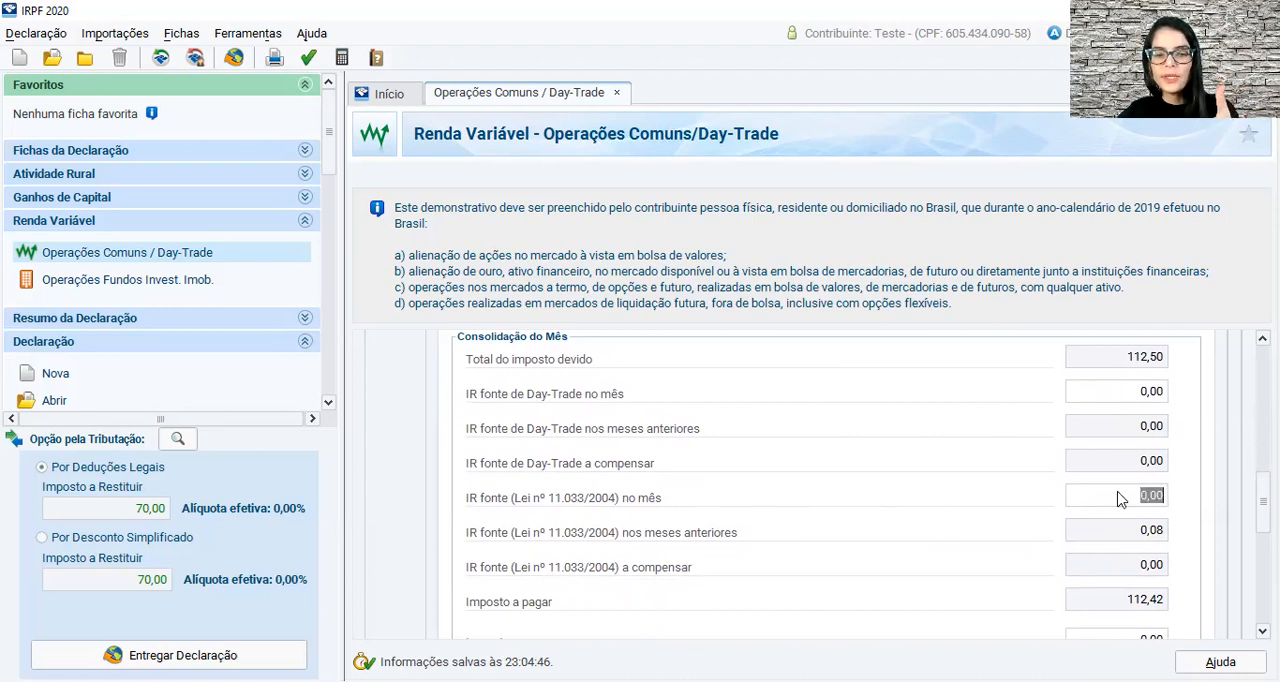
scroll(1116, 497, "down", 1)
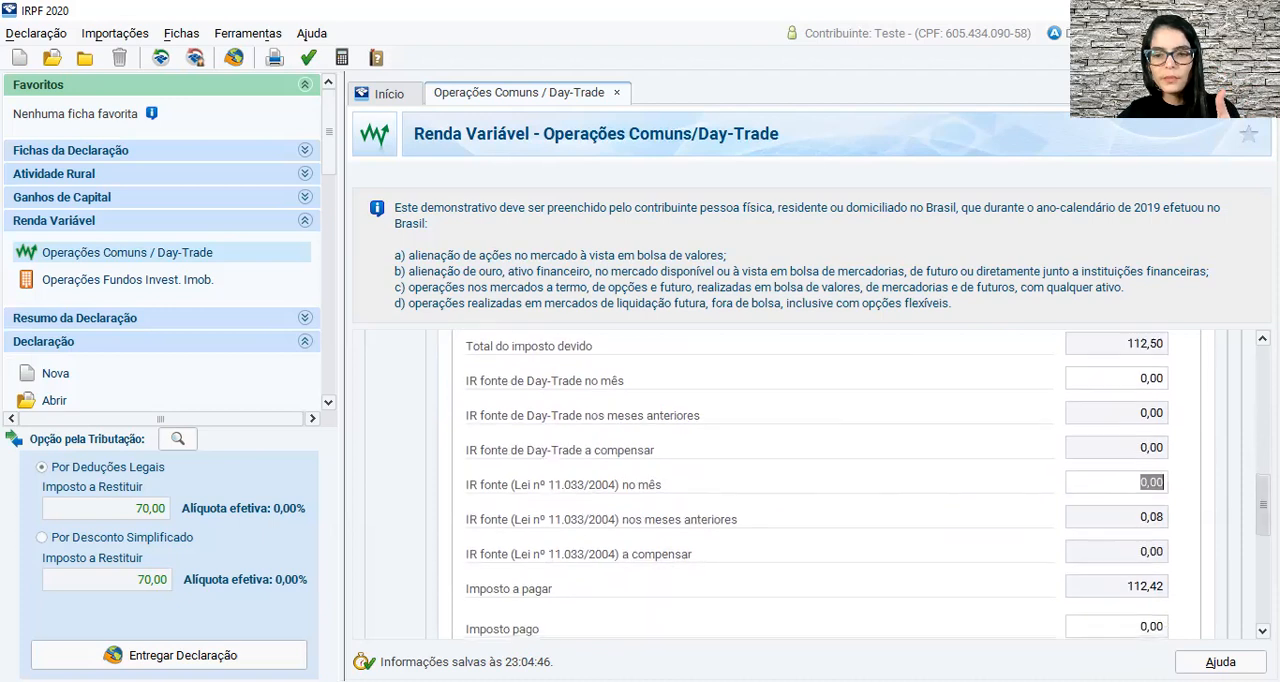
scroll(1116, 490, "down", 2)
left_click(1137, 590)
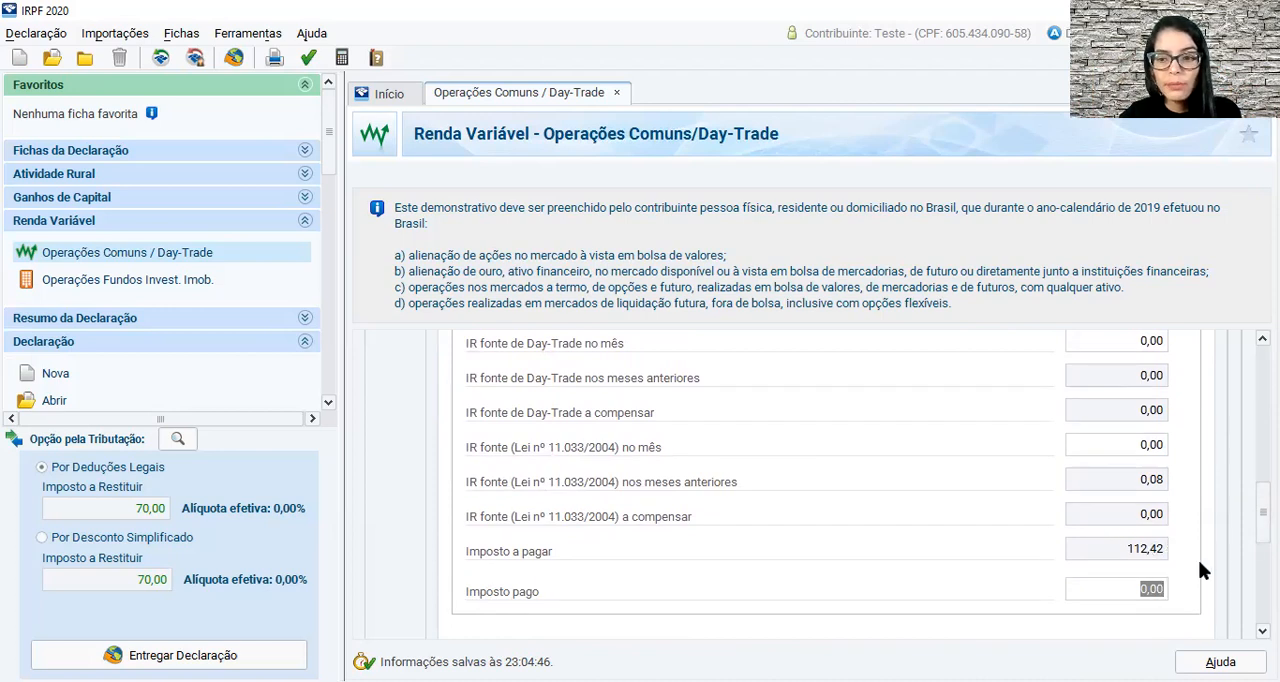
scroll(1262, 510, "down", 4)
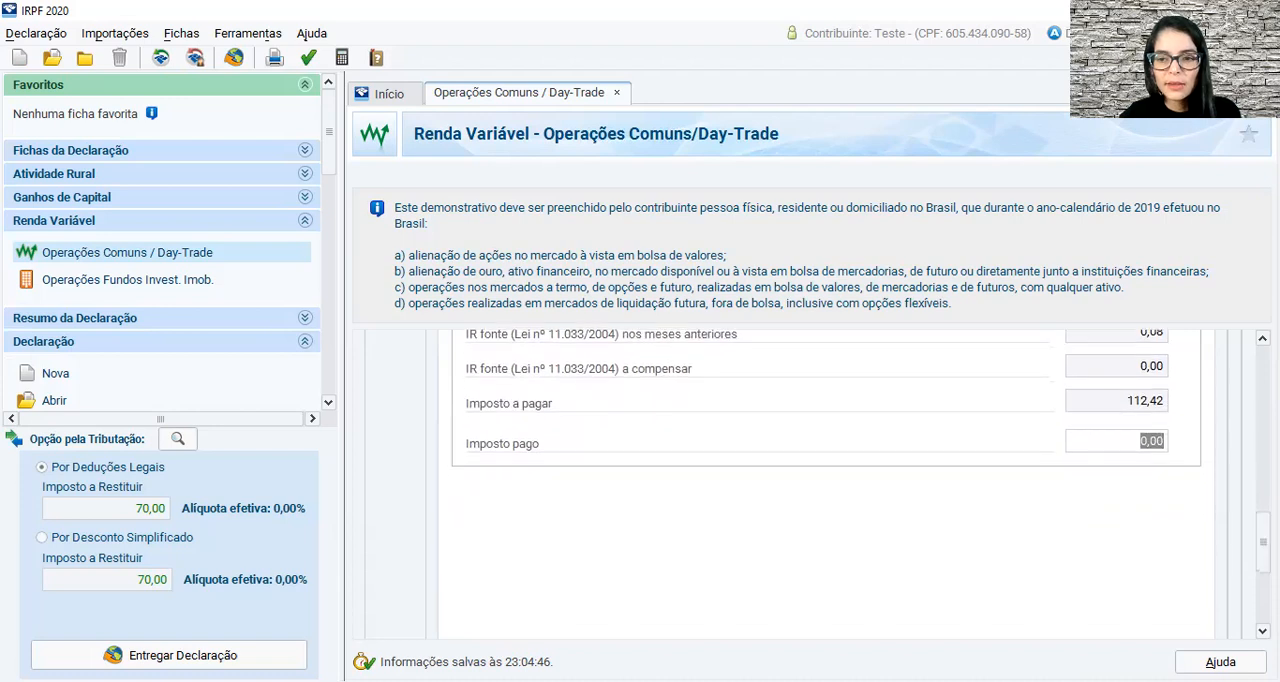
type("1")
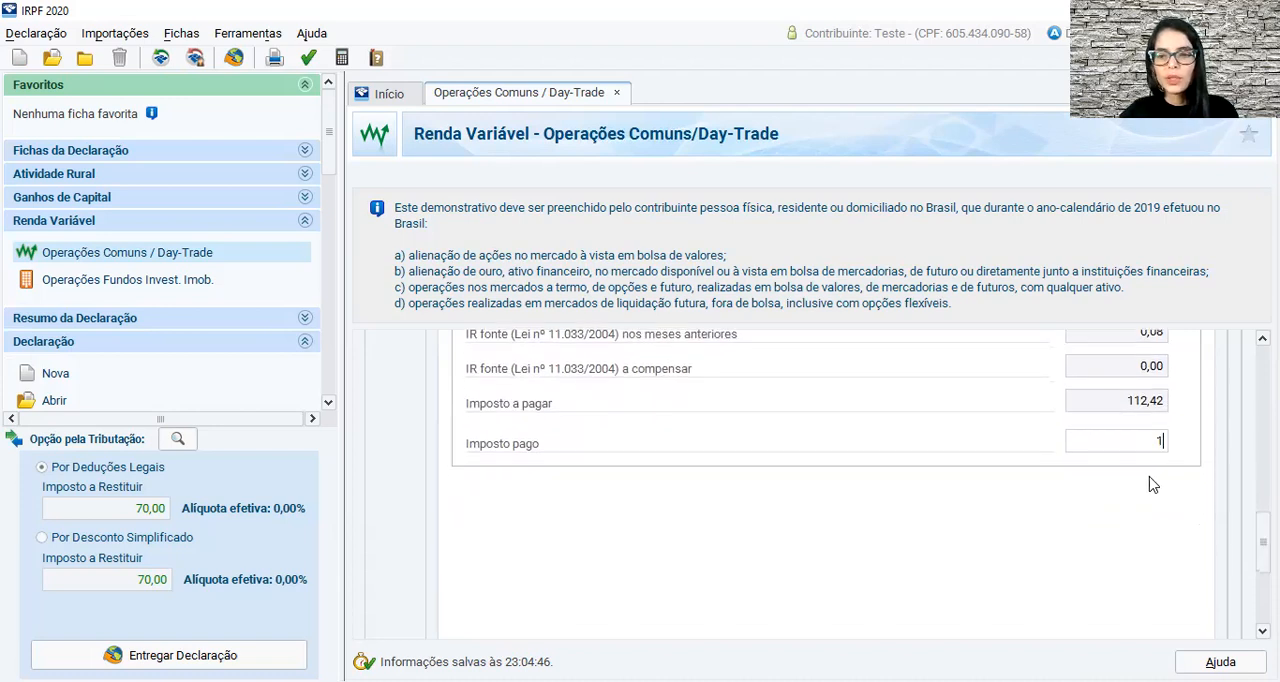
type("12,42")
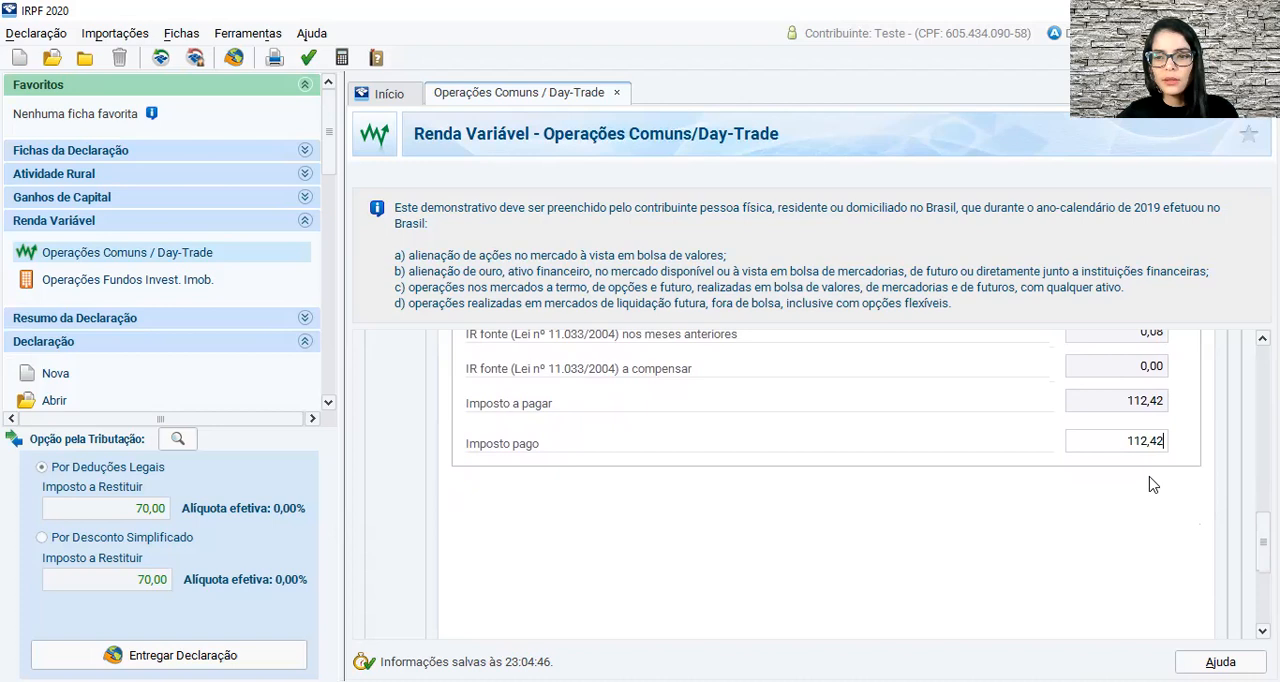
scroll(1262, 540, "up", 5)
scroll(1223, 506, "down", 3)
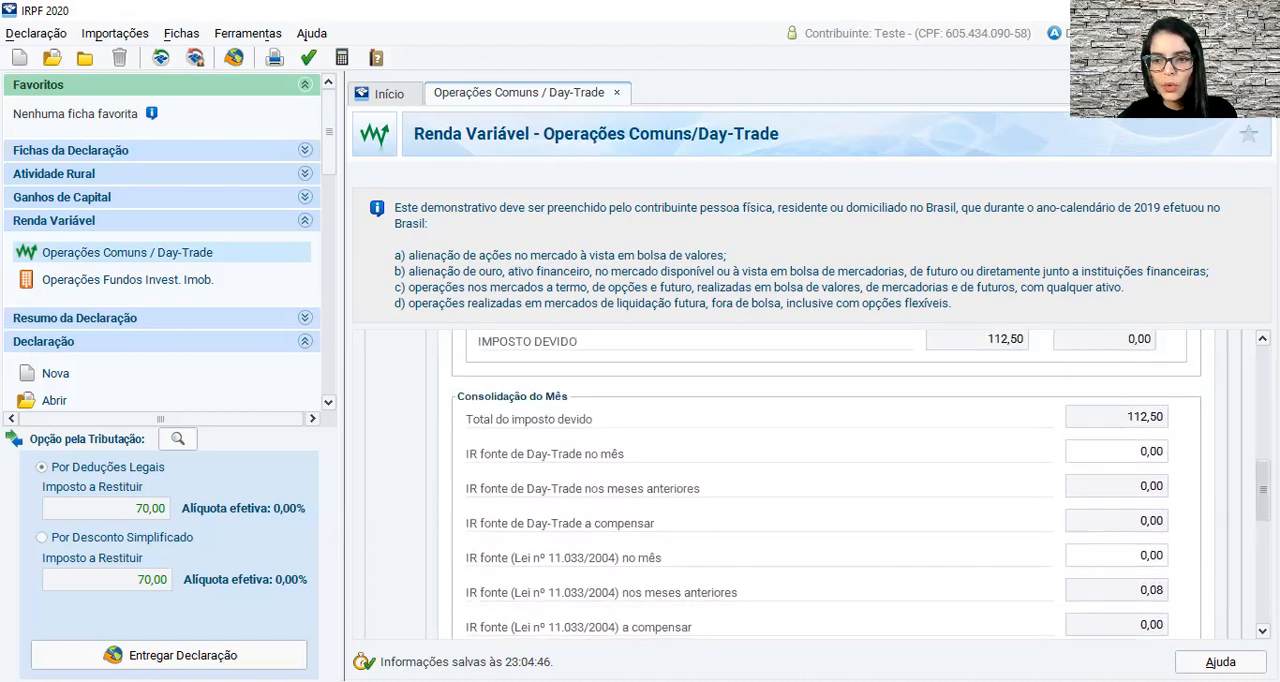
left_click(1137, 414)
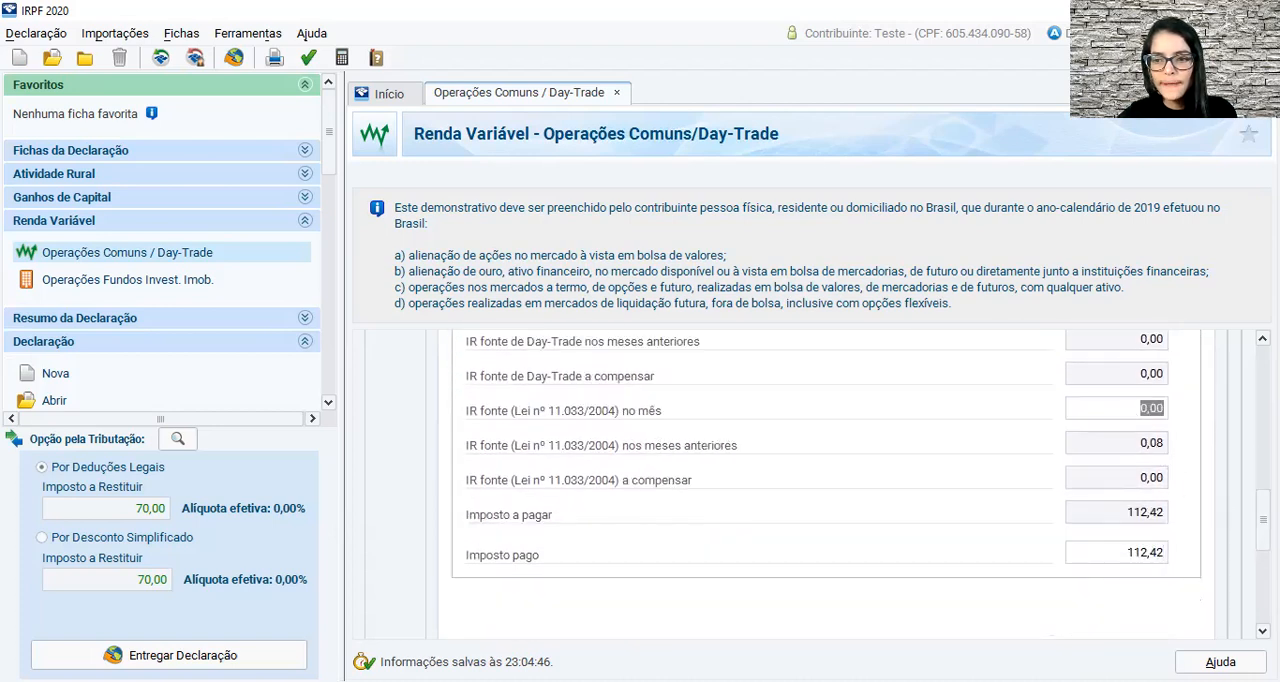
scroll(1139, 420, "down", 5)
Open the Titular's March form and check in Resultados whether any loss carries over from February.
scroll(1139, 420, "up", 15)
scroll(923, 434, "up", 4)
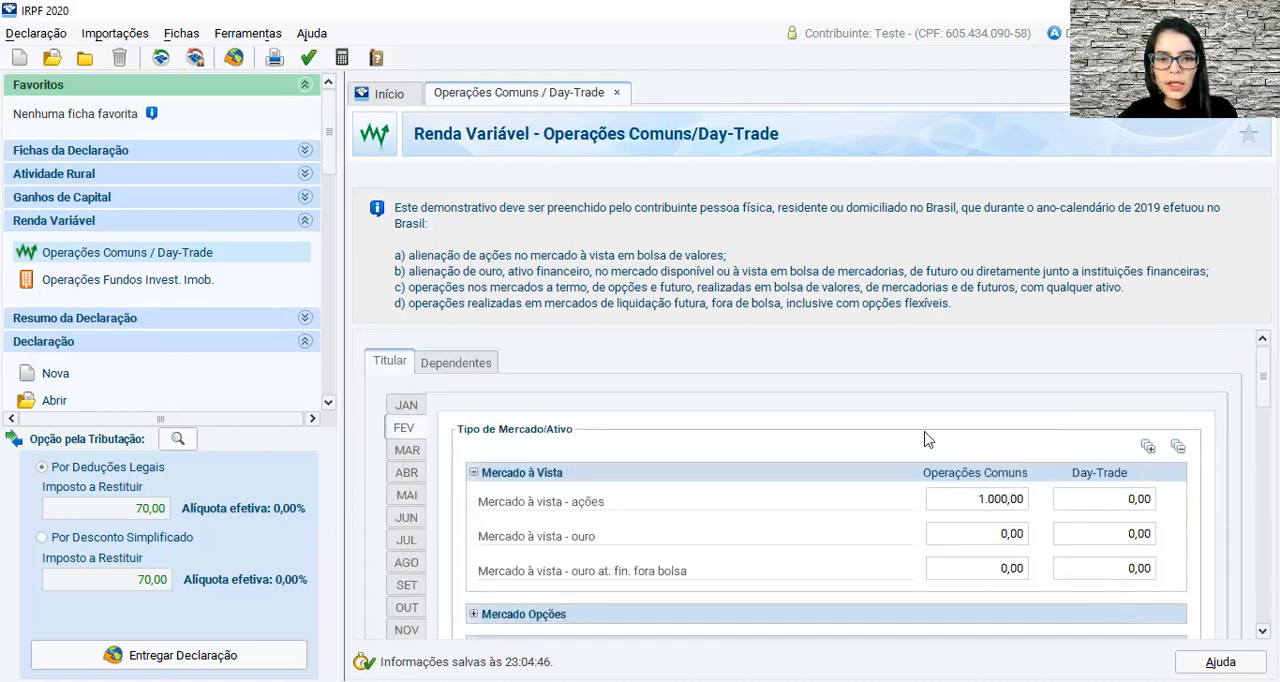
left_click(405, 450)
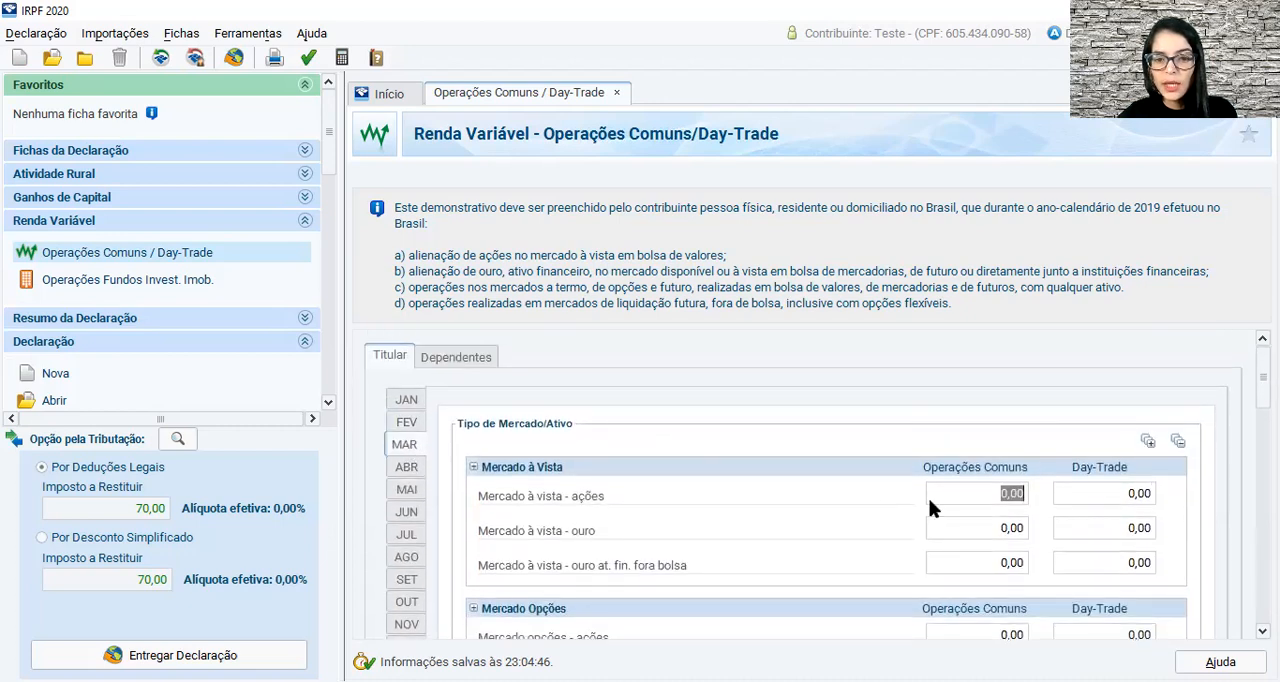
scroll(900, 500, "down", 10)
scroll(900, 480, "down", 6)
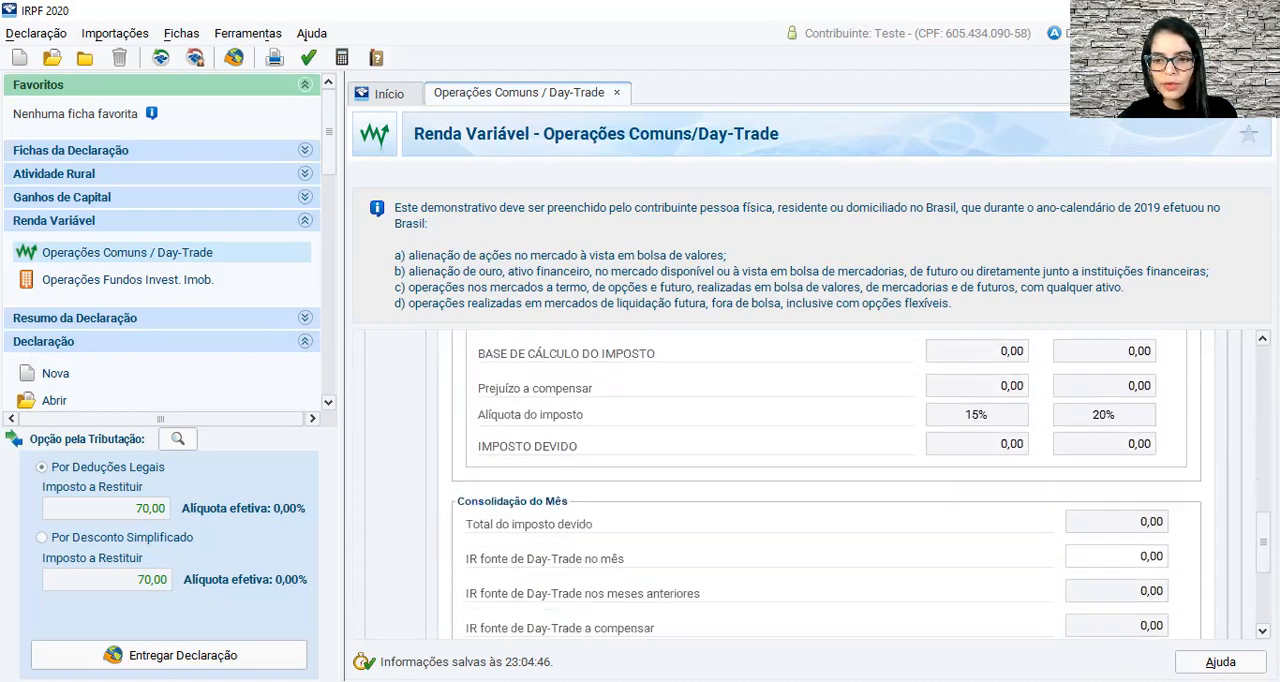
scroll(934, 448, "up", 3)
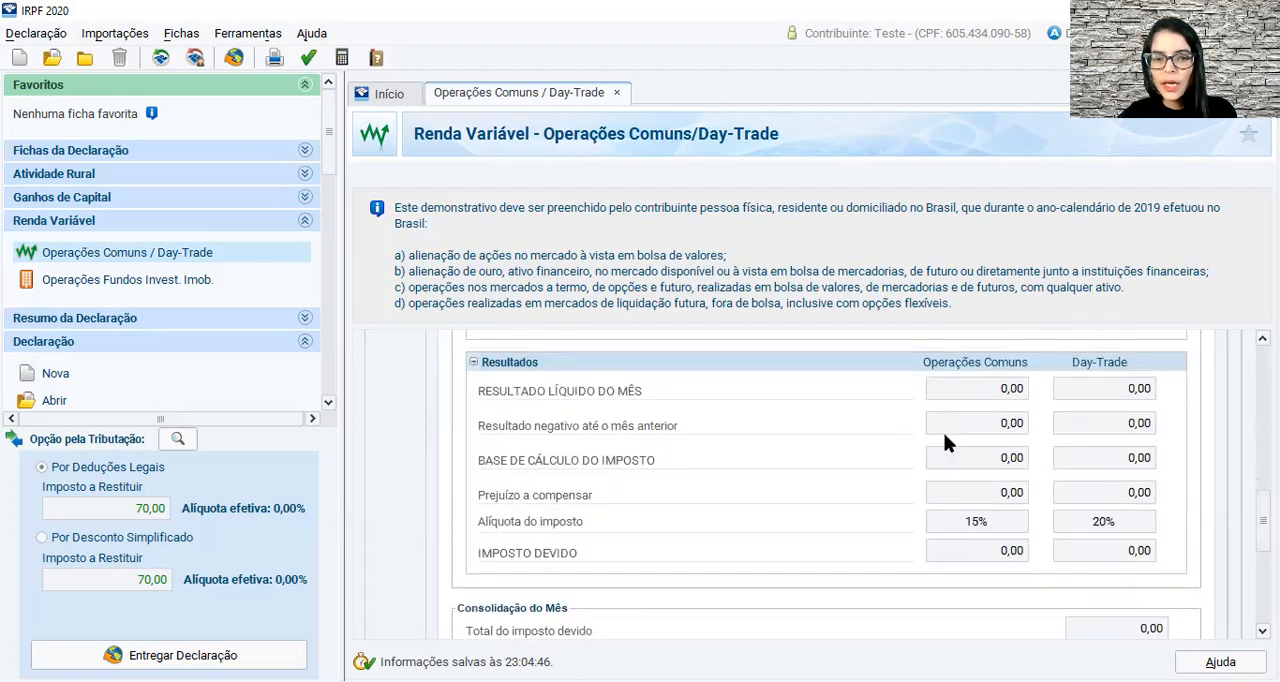
left_click(1024, 492)
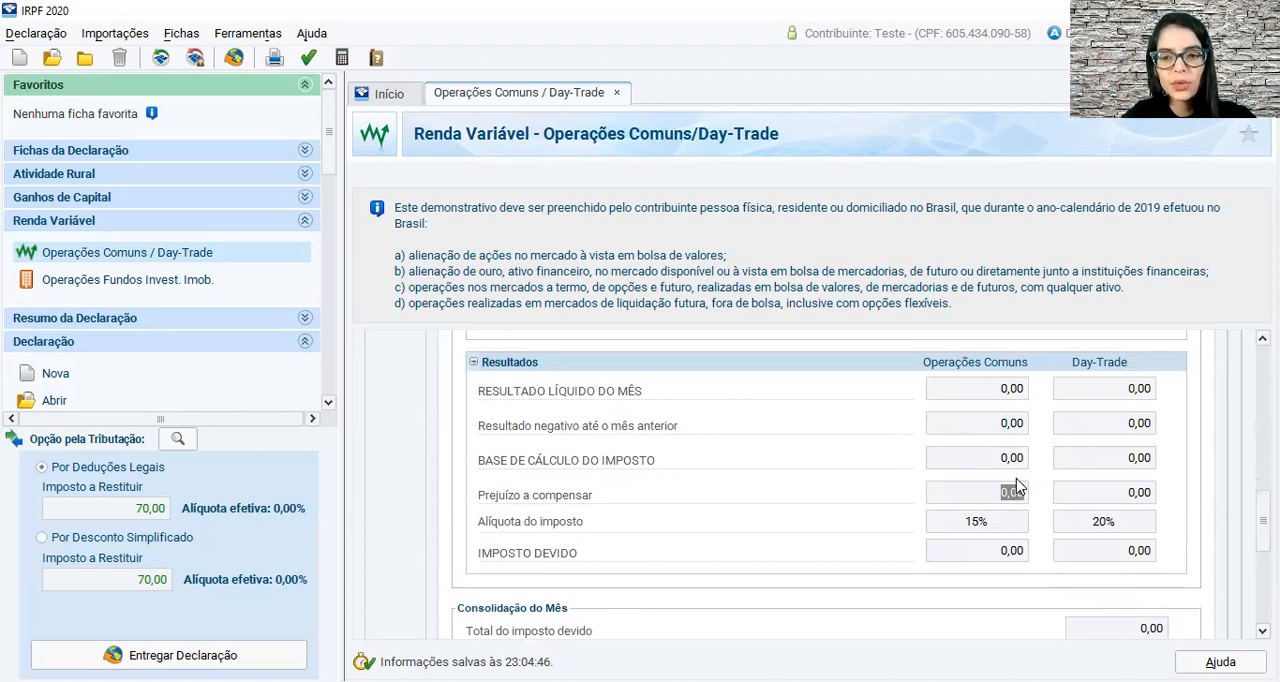
Open Outras Informações under Resumo da Declaração and check the withheld tax and the tax paid on Renda Variável.
scroll(190, 300, "down", 3)
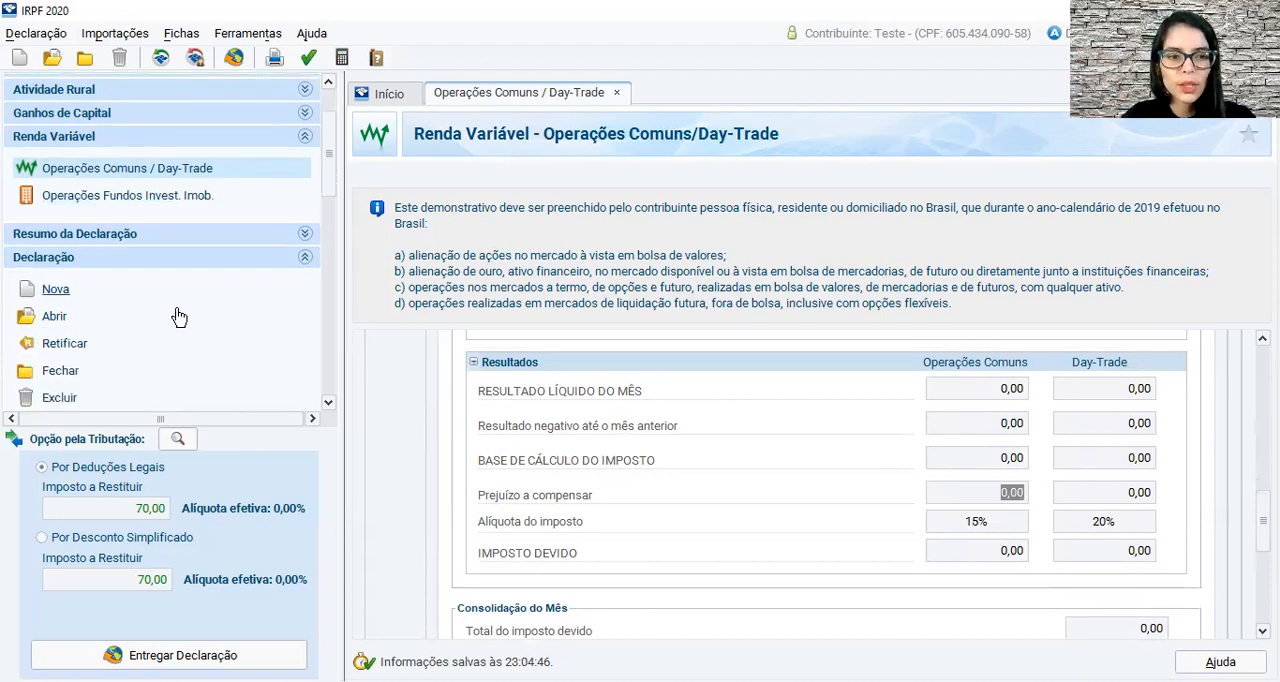
left_click(100, 178)
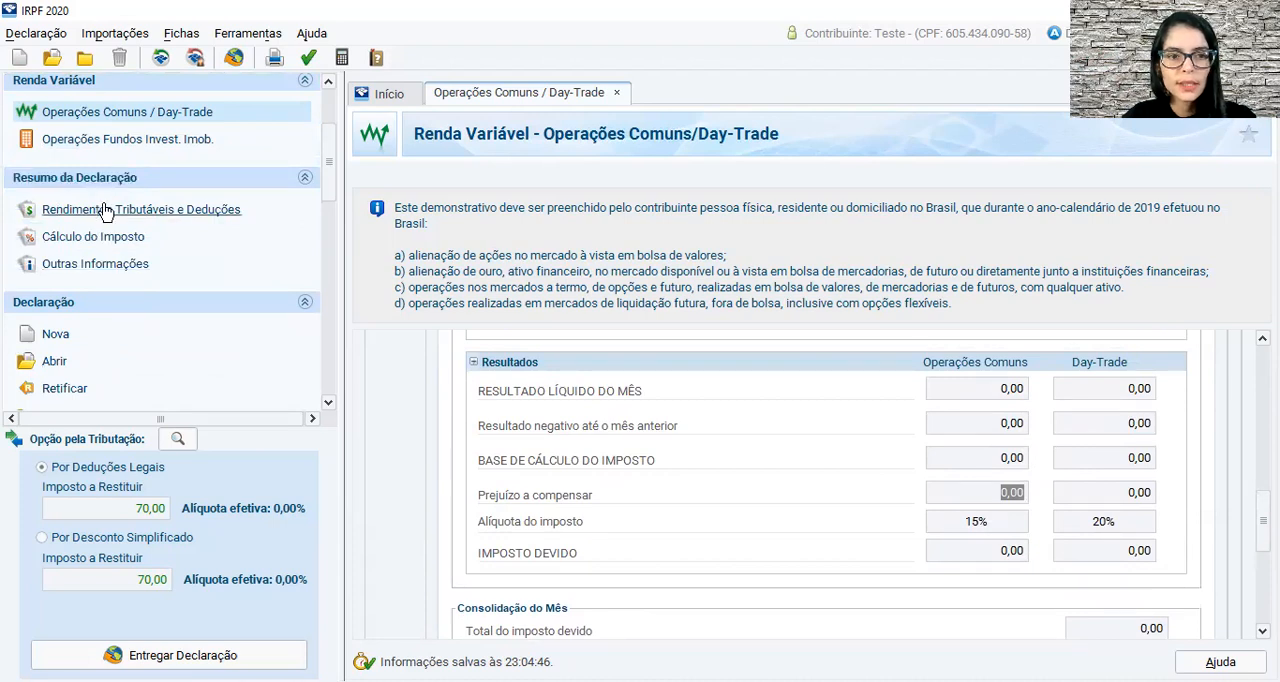
left_click(100, 264)
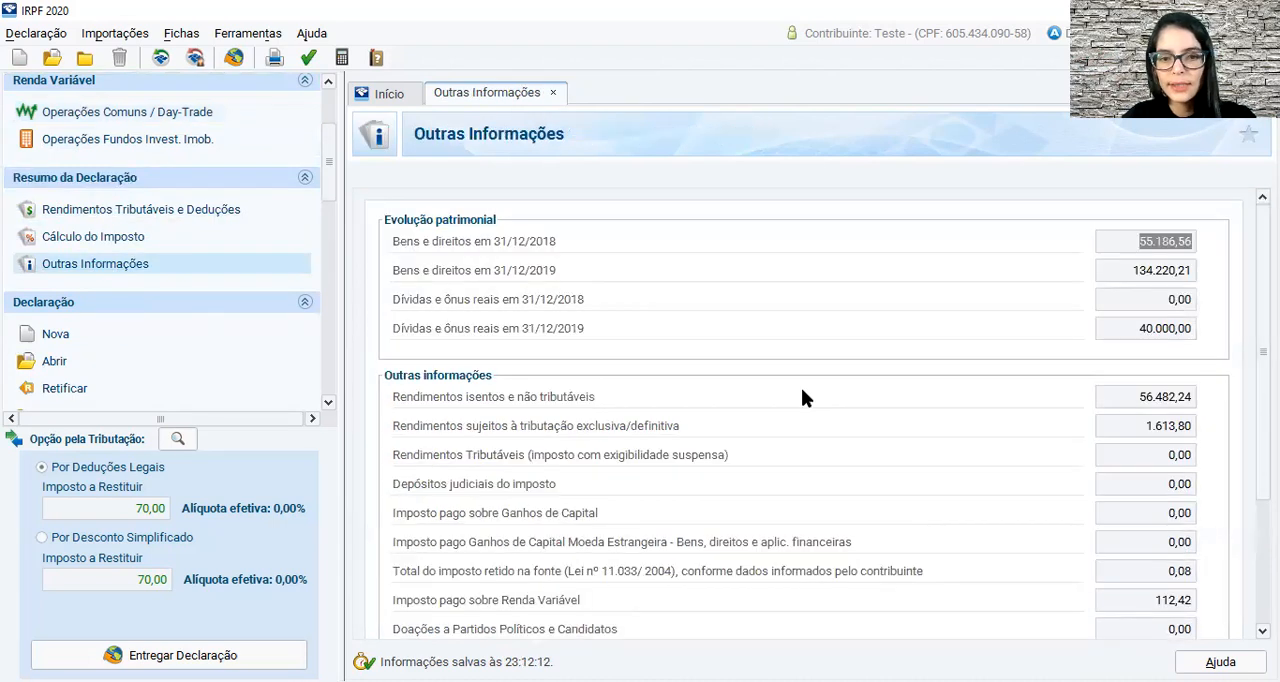
scroll(804, 465, "down", 1)
scroll(808, 480, "down", 1)
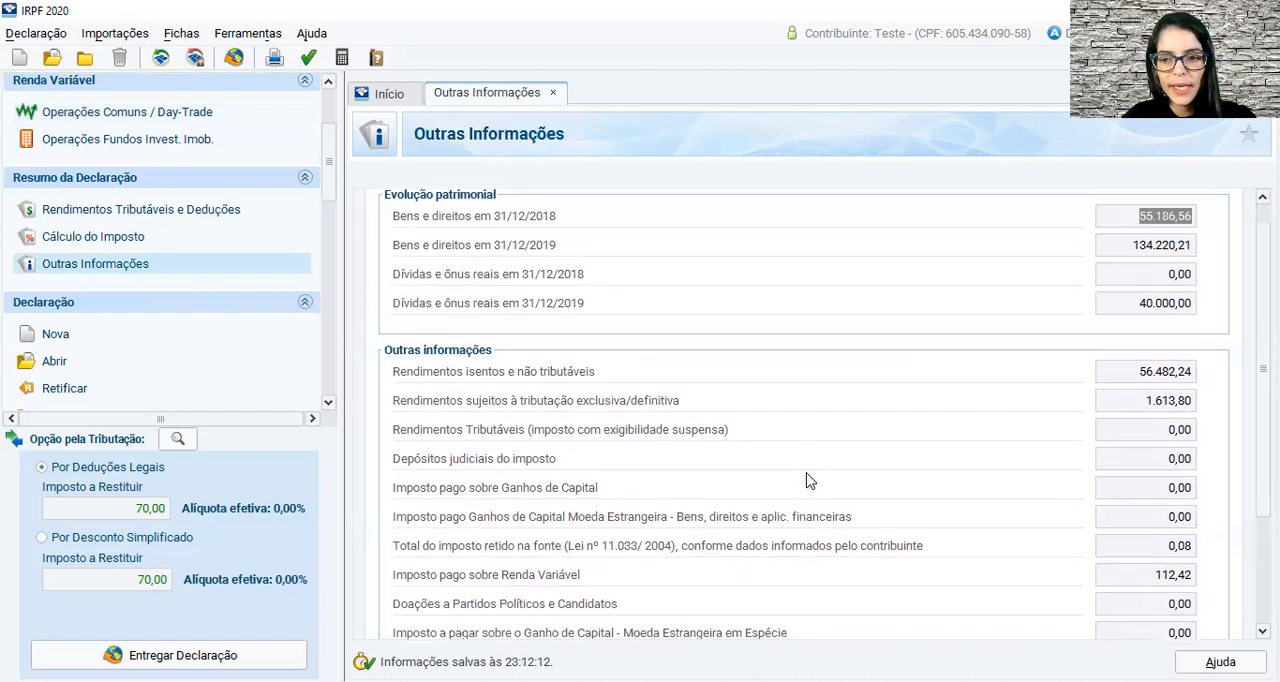
Review the Rendimentos Tributáveis e Deduções and Cálculo do Imposto summaries under Resumo da Declaração.
left_click(127, 212)
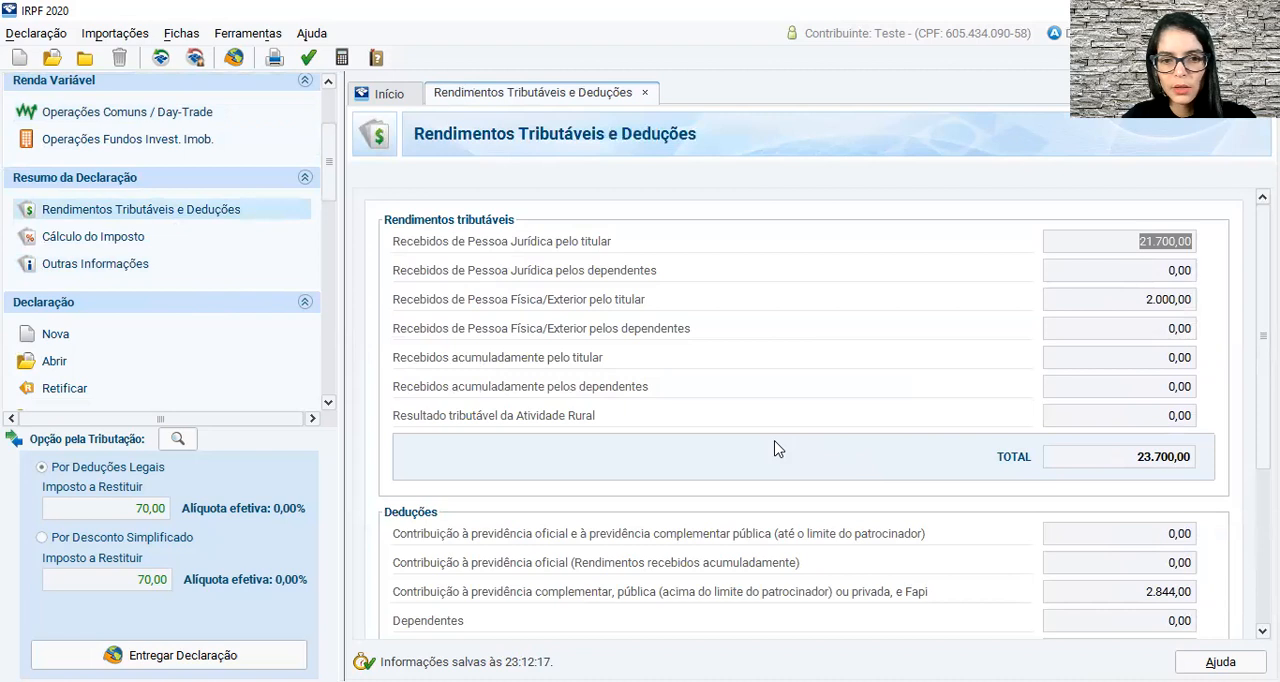
scroll(774, 448, "down", 3)
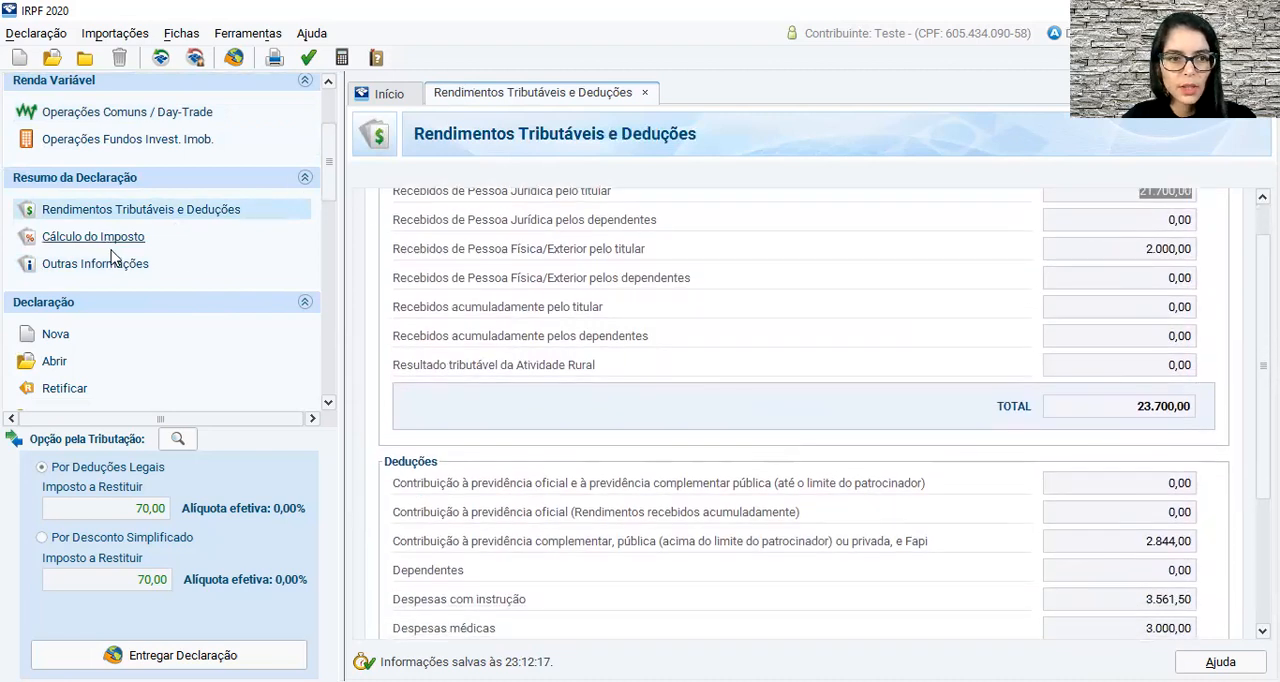
scroll(120, 262, "up", 2)
left_click(117, 320)
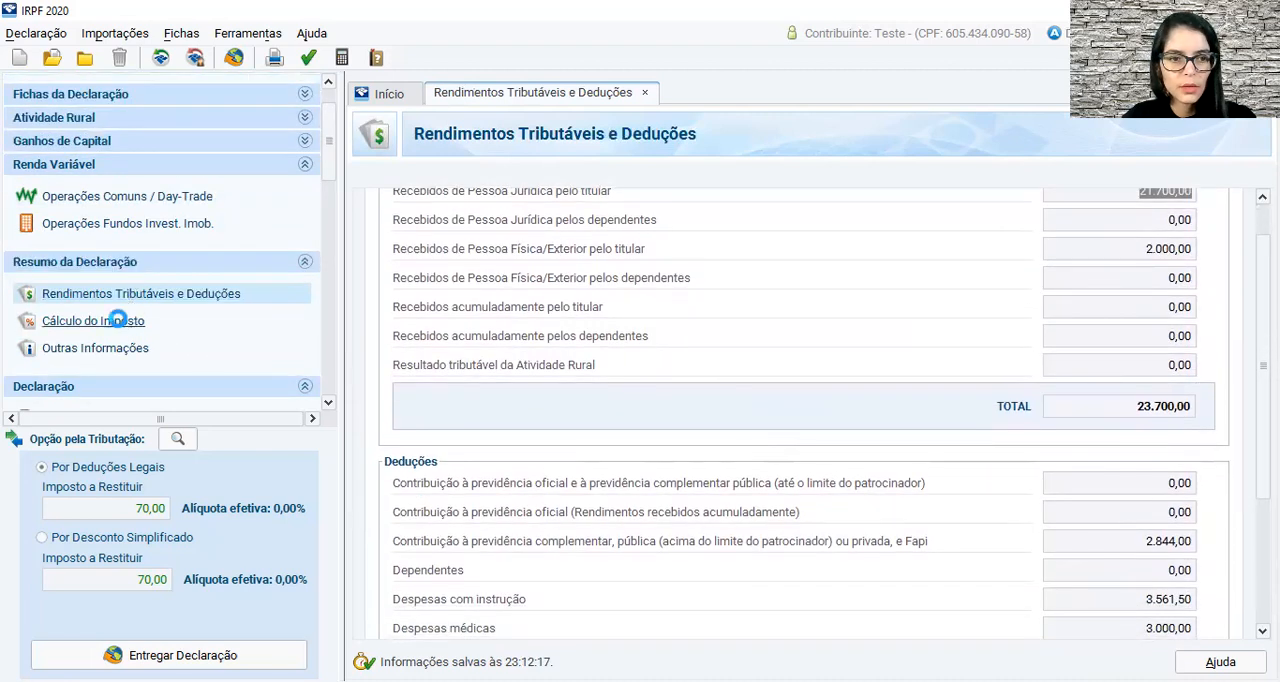
scroll(792, 480, "down", 1)
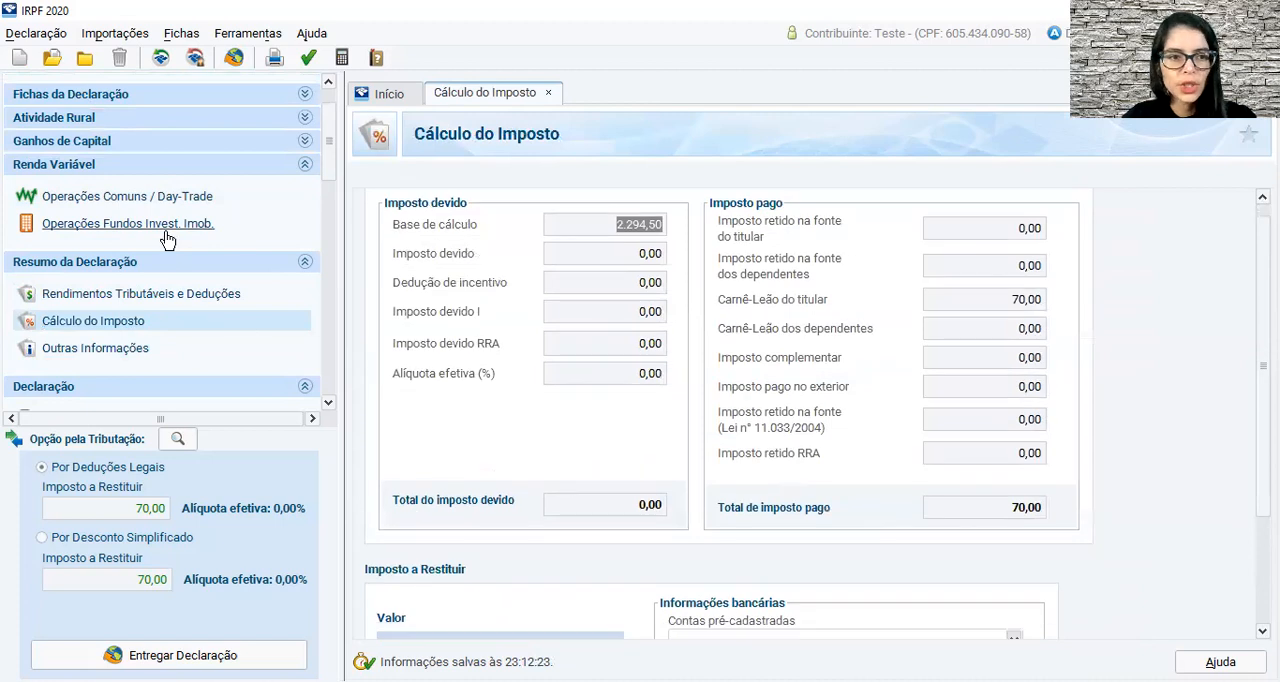
Return to Operações Comuns / Day-Trade under Renda Variável and view the Resultados section.
left_click(147, 198)
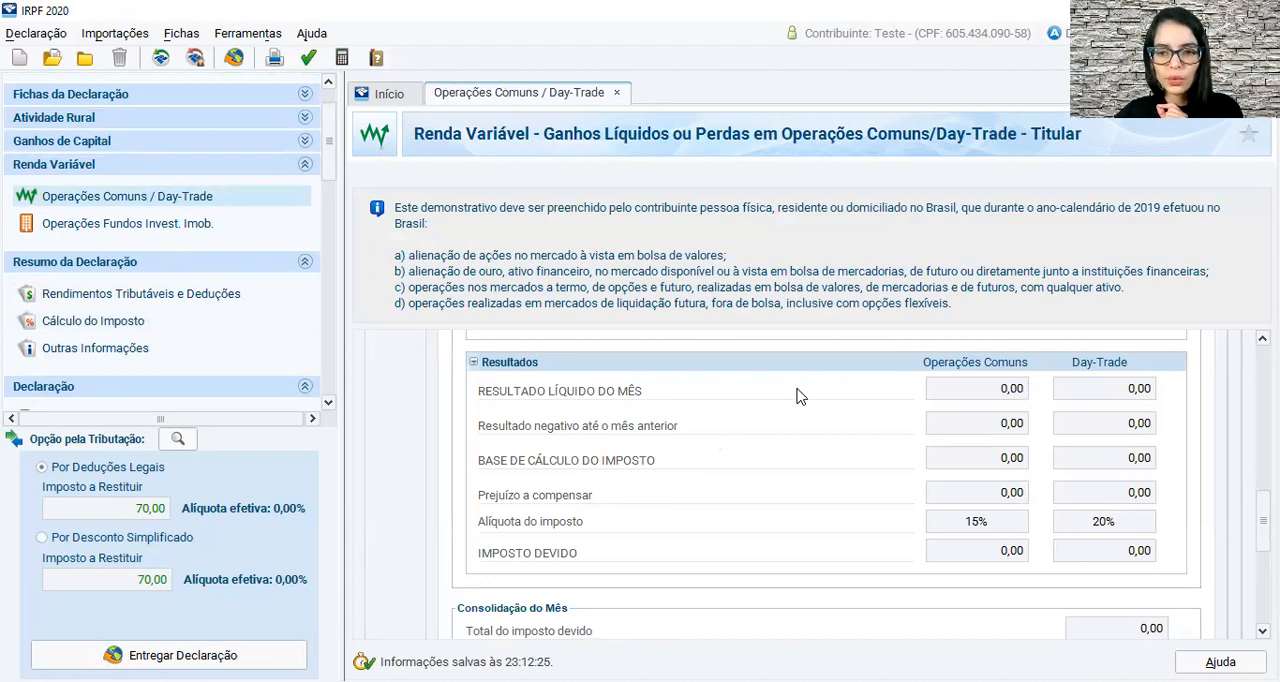
scroll(797, 396, "up", 1)
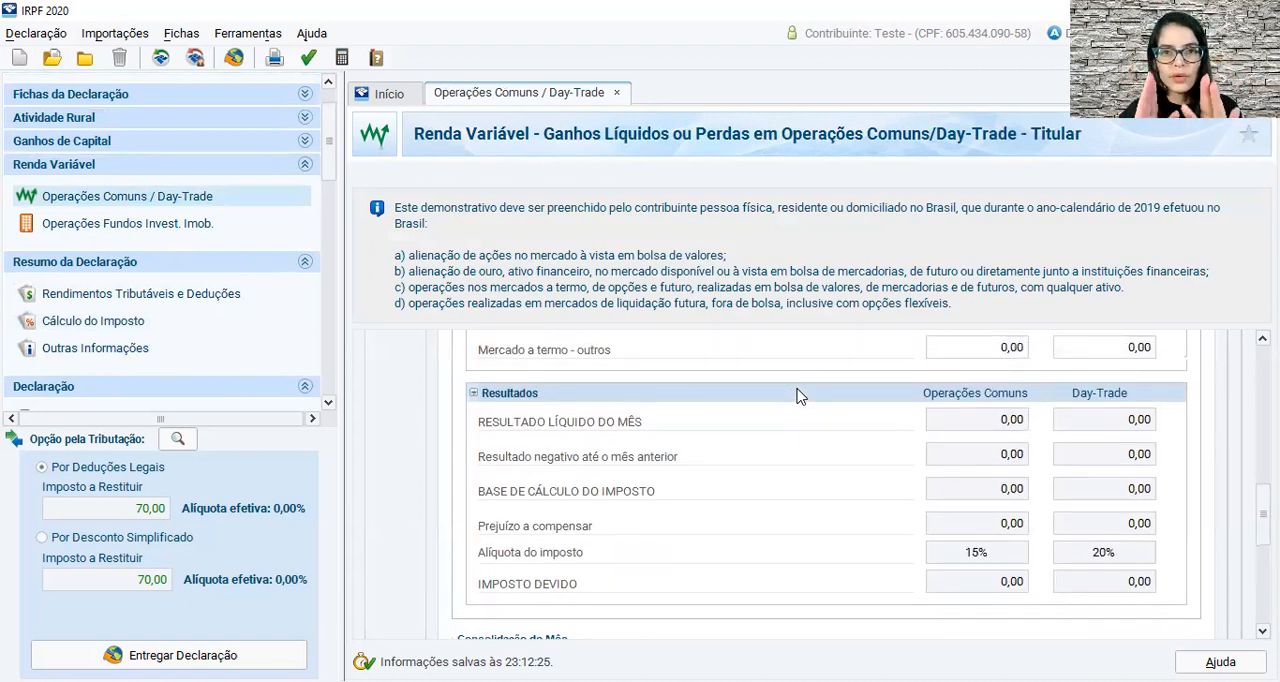